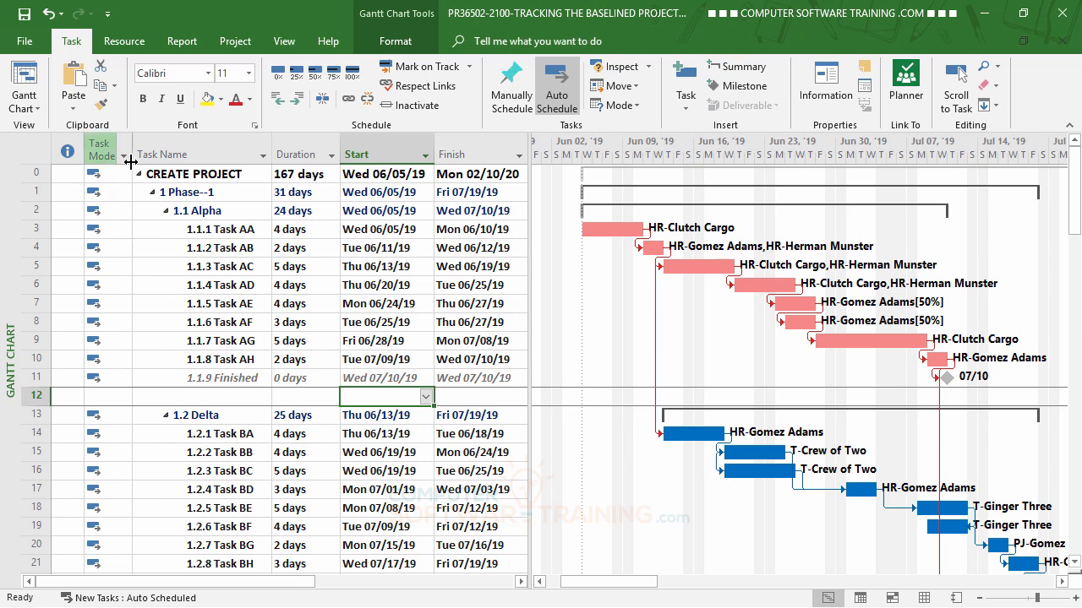
Step: Set the project's current date to Tue 06/11/19 in the project information
left_click(240, 47)
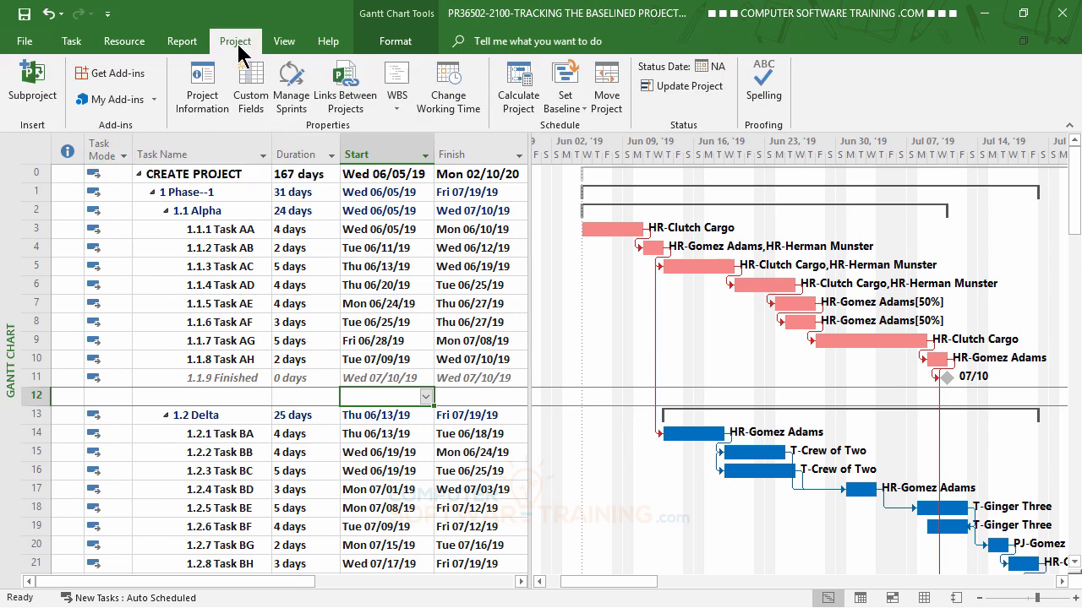
left_click(205, 89)
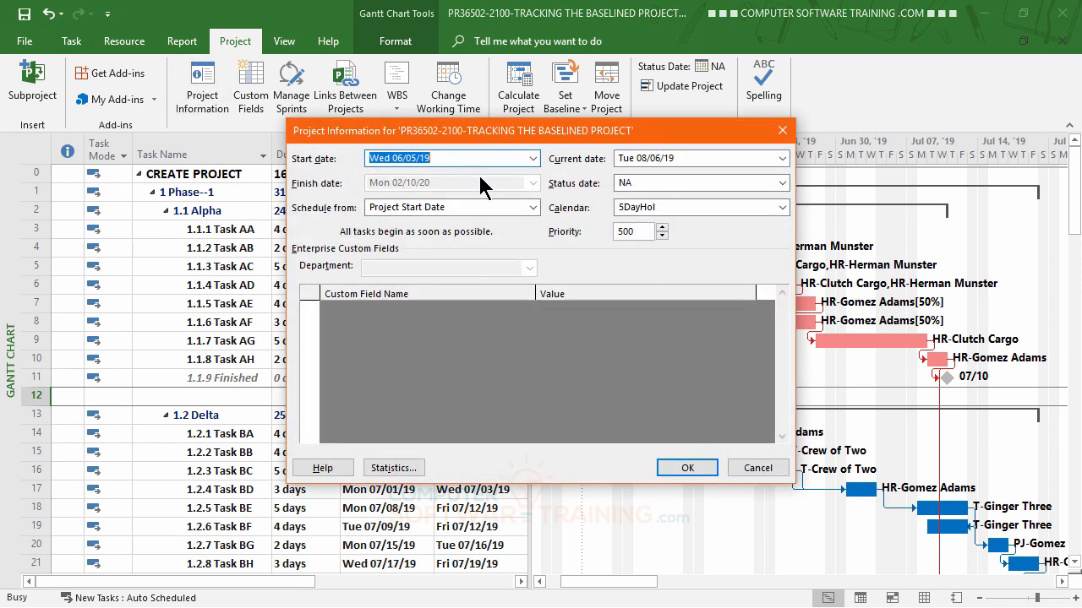
left_click(634, 161)
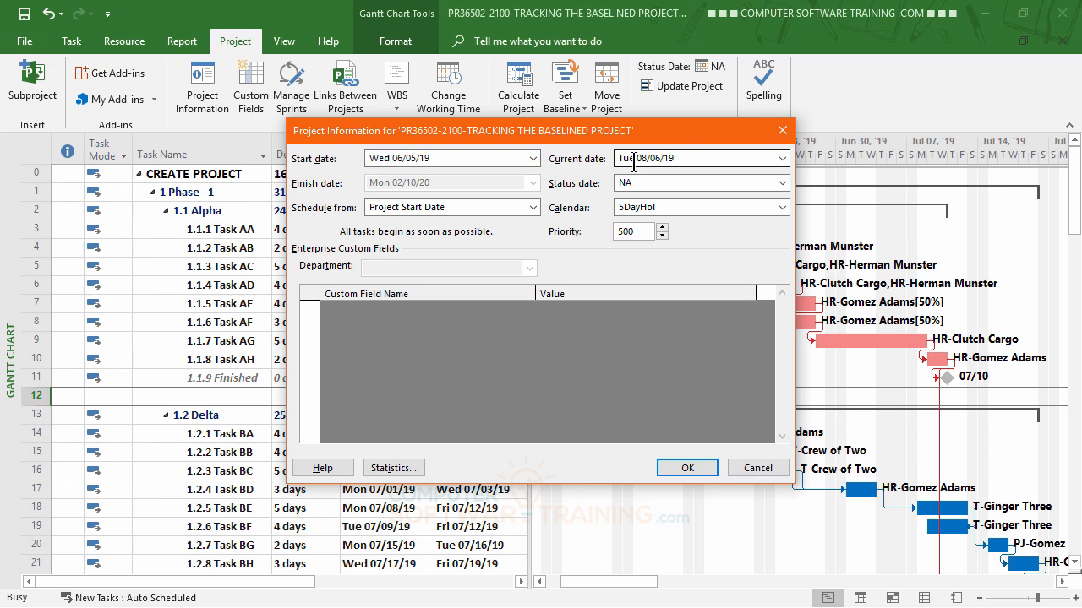
left_click(782, 159)
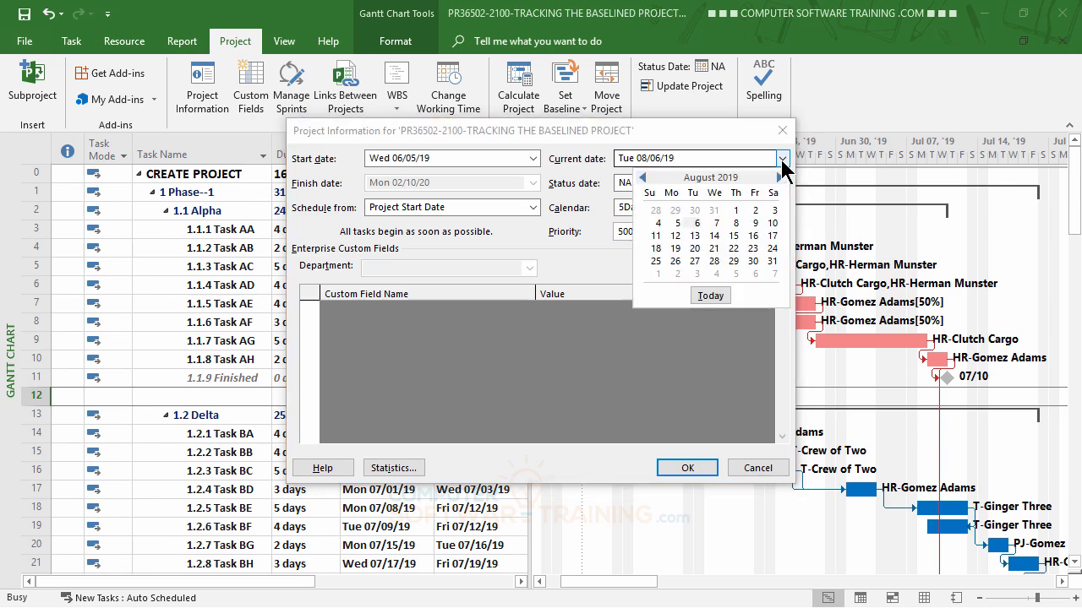
left_click(644, 178)
left_click(644, 178)
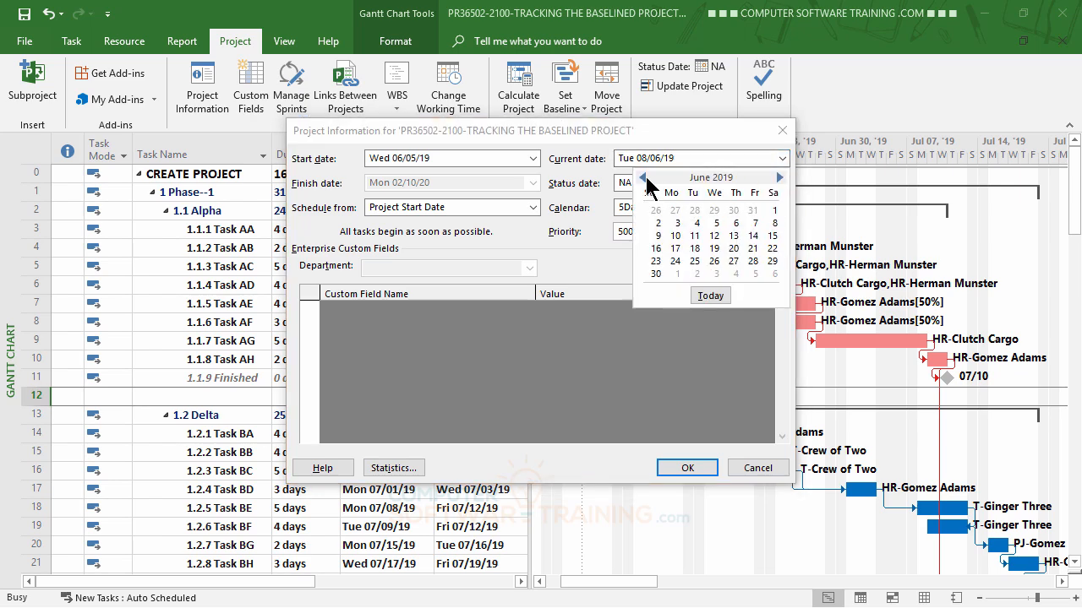
left_click(694, 237)
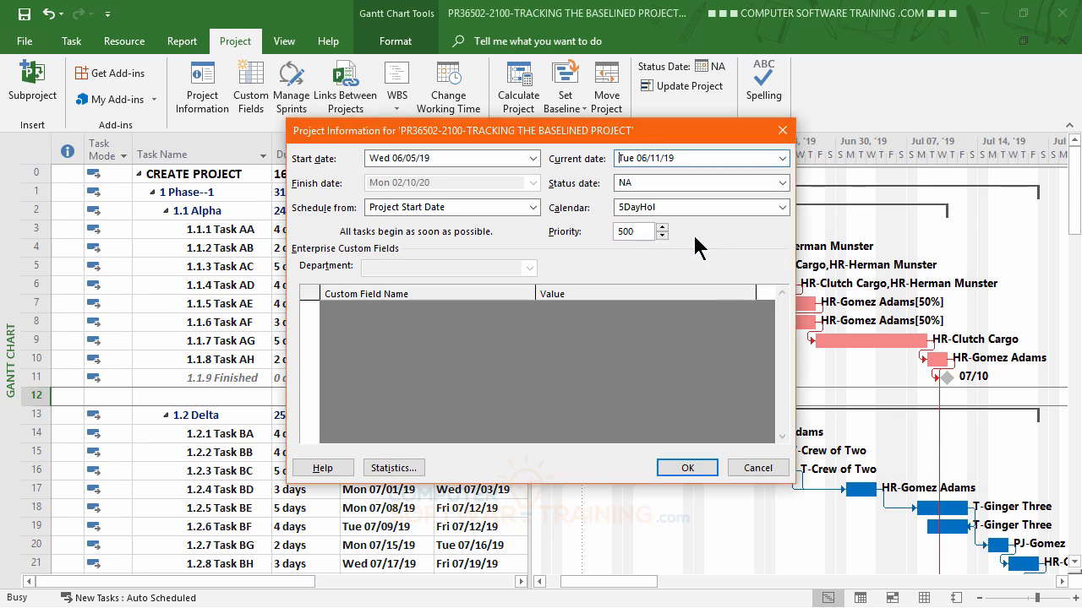
left_click(688, 470)
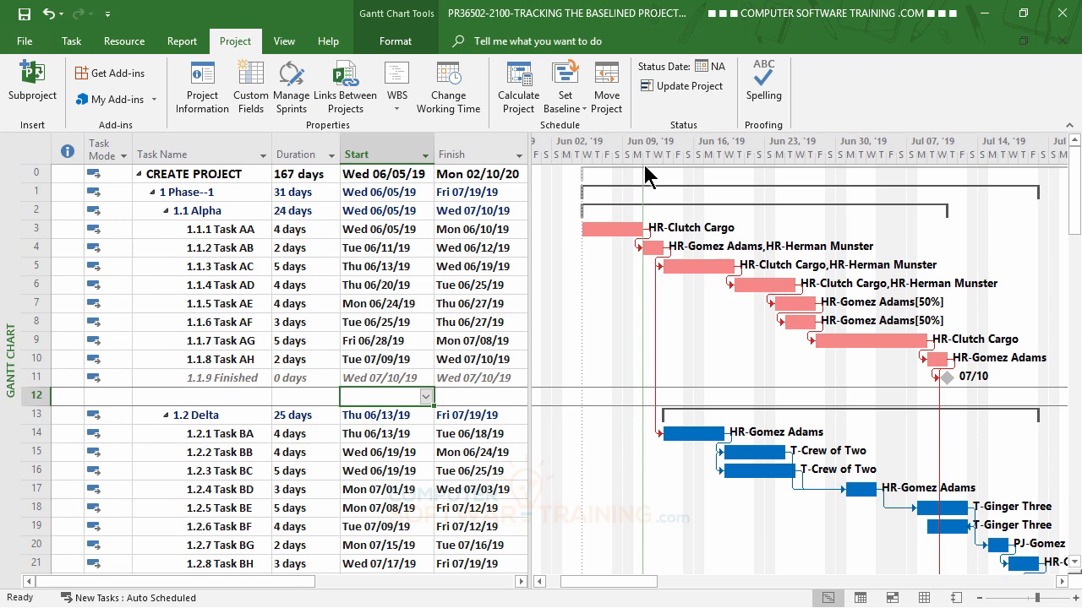
mouse_move(648, 169)
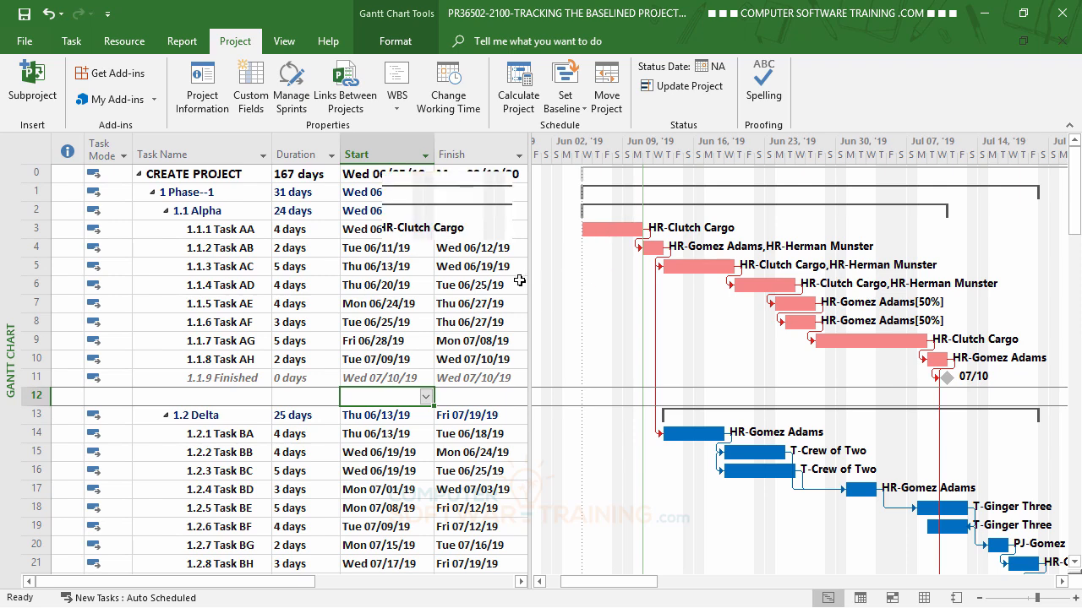
Step: Mark Task AA (1.1.1) as 100% complete
left_click(248, 394)
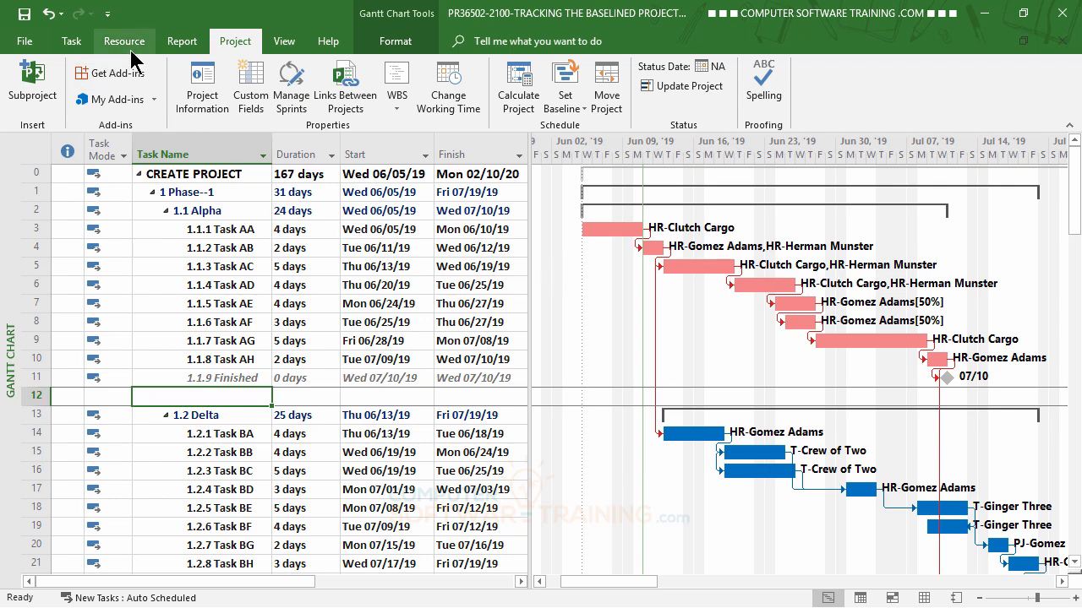
left_click(72, 47)
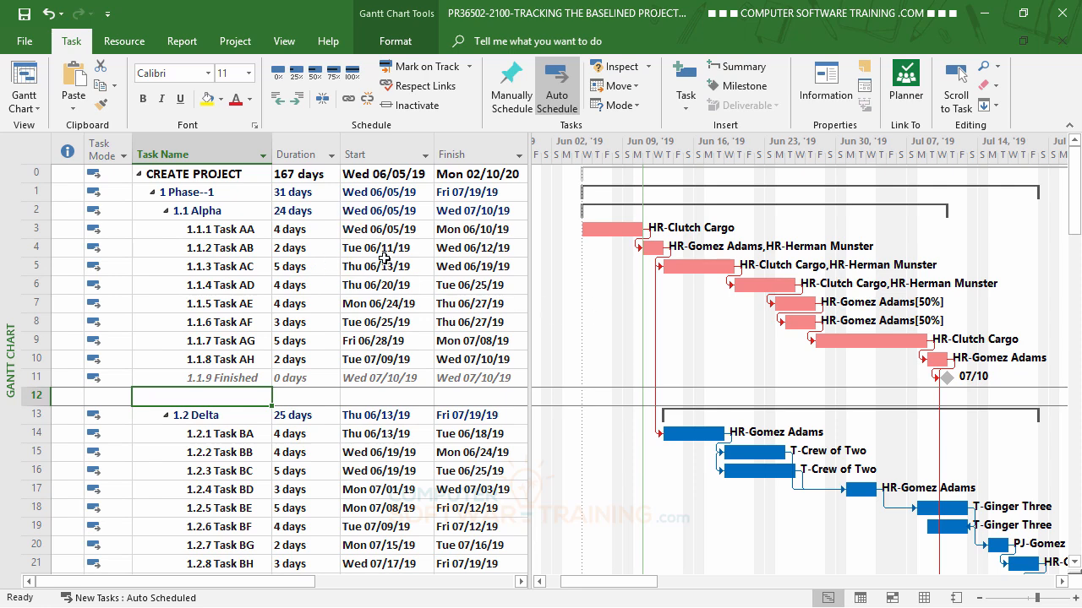
left_click(233, 229)
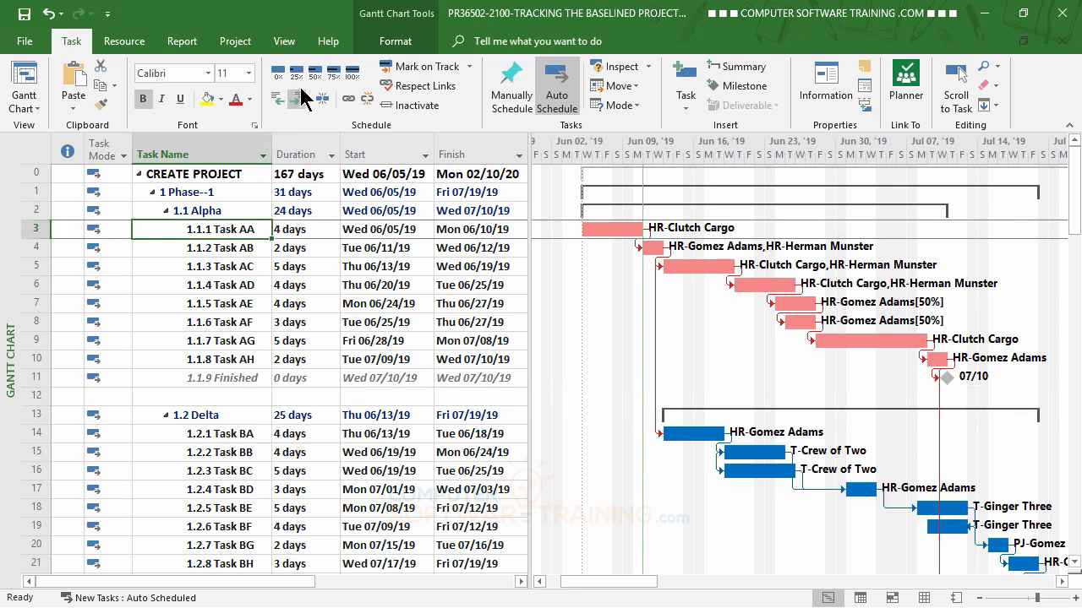
left_click(354, 81)
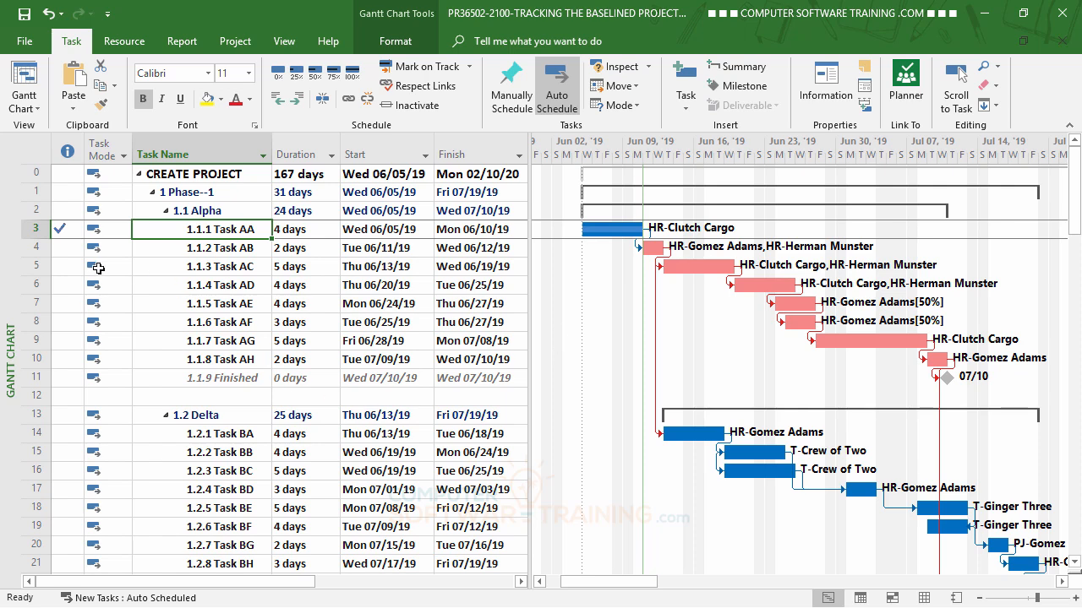
mouse_move(61, 230)
Step: Review the project statistics comparing current, baseline, actual and remaining values, and close them
left_click(238, 42)
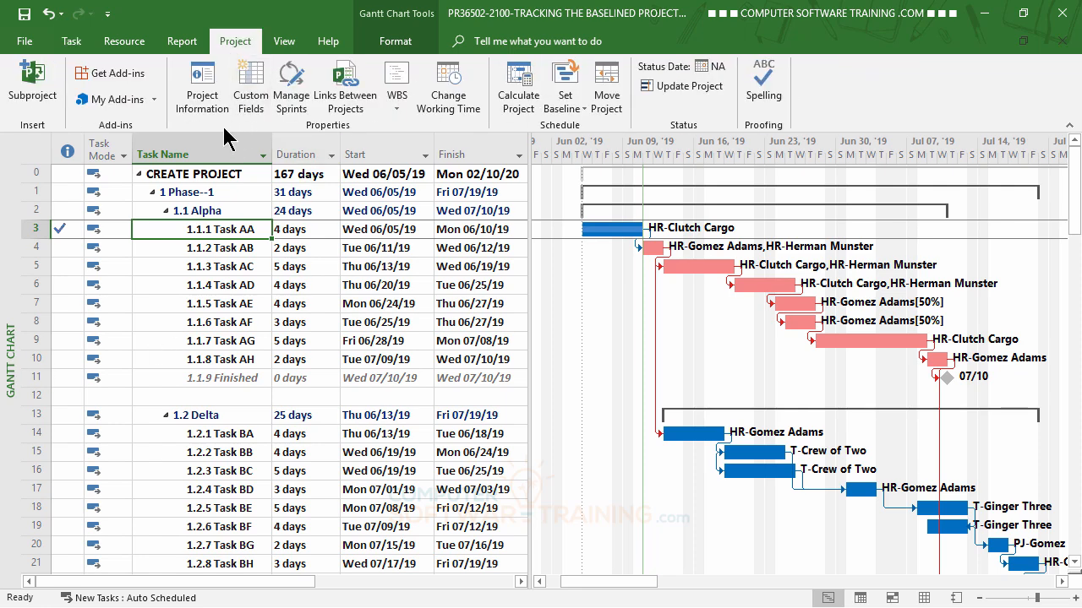
left_click(218, 99)
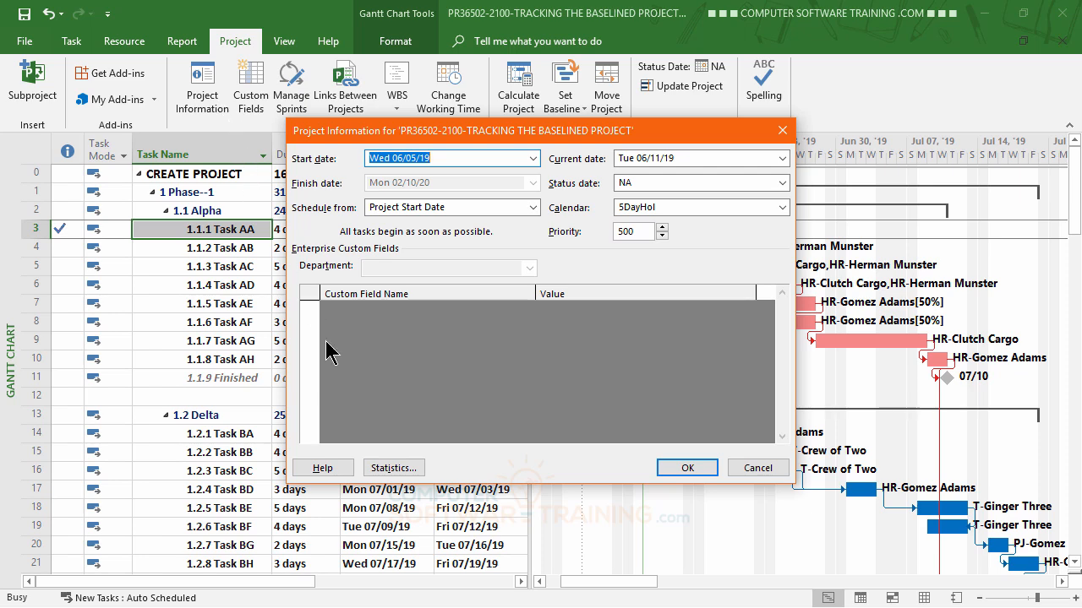
left_click(384, 468)
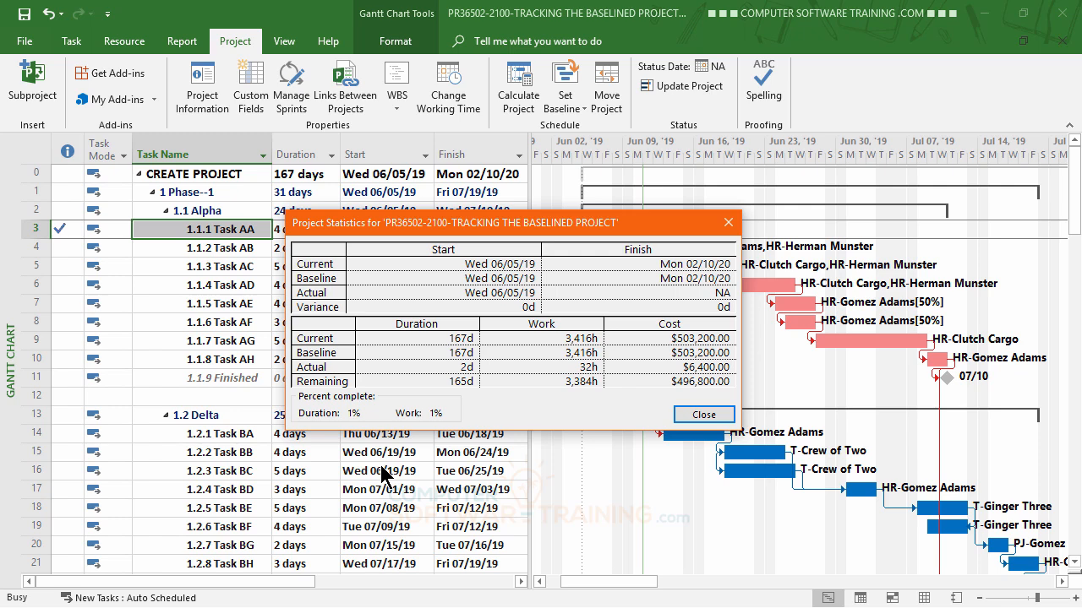
left_click(704, 415)
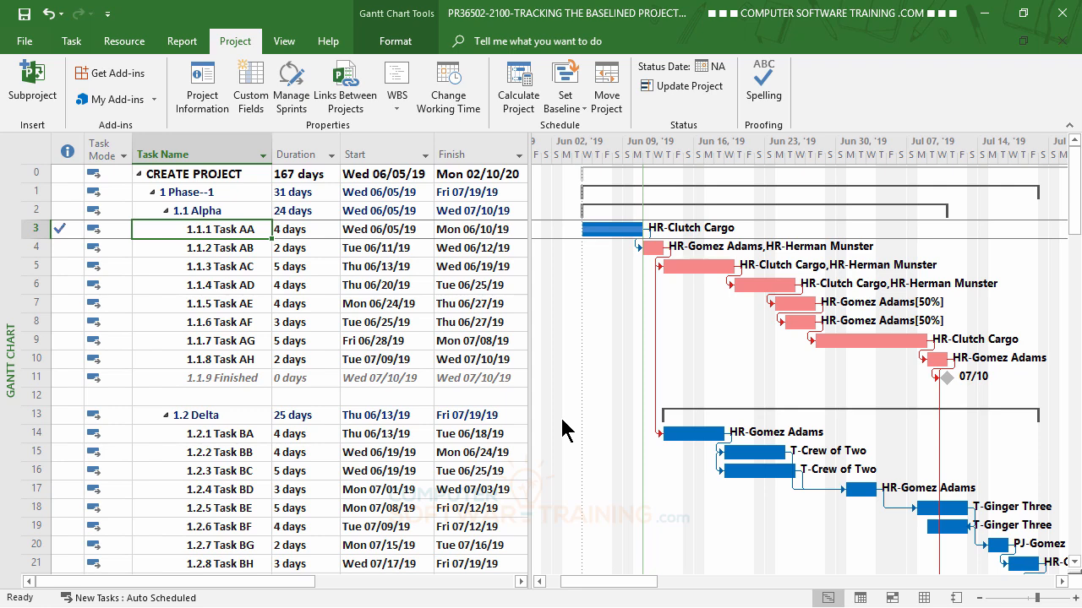
Step: Advance the project's current date to Tue 06/18/19 in the project information
left_click(201, 91)
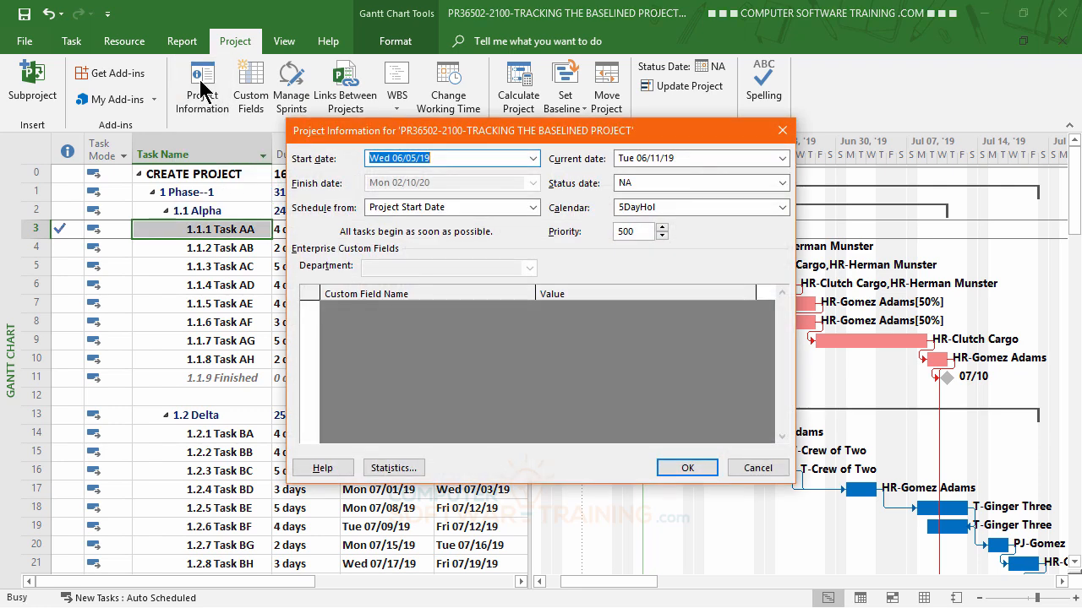
left_click(782, 159)
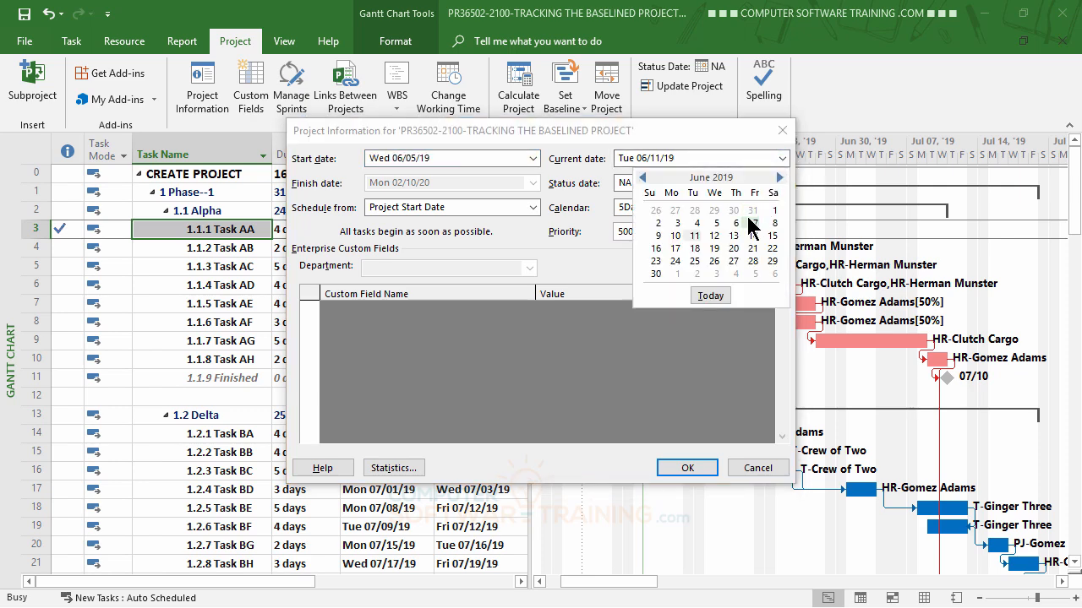
left_click(693, 251)
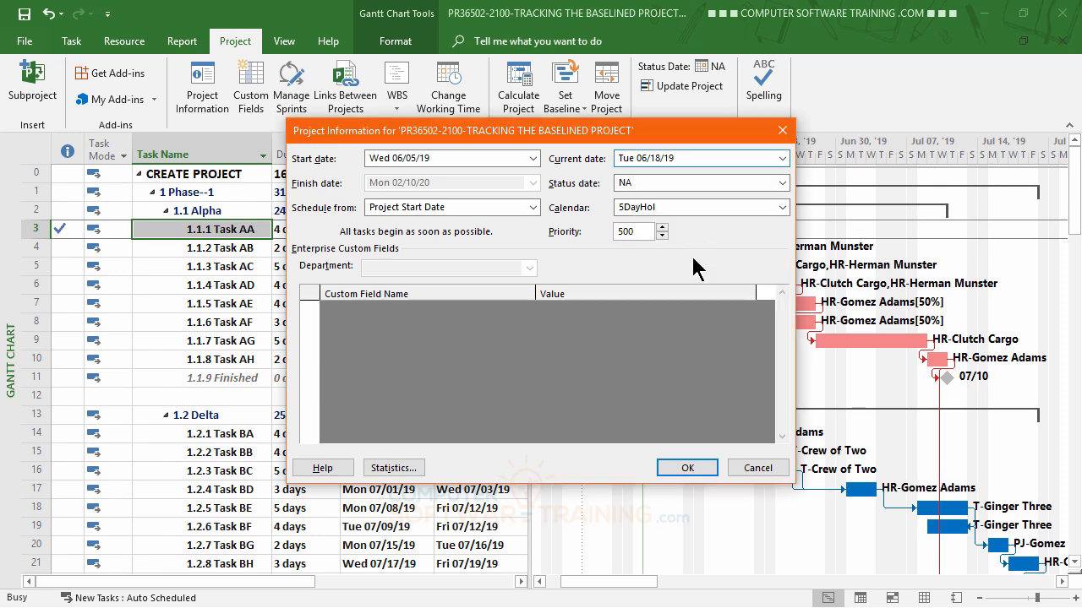
left_click(690, 470)
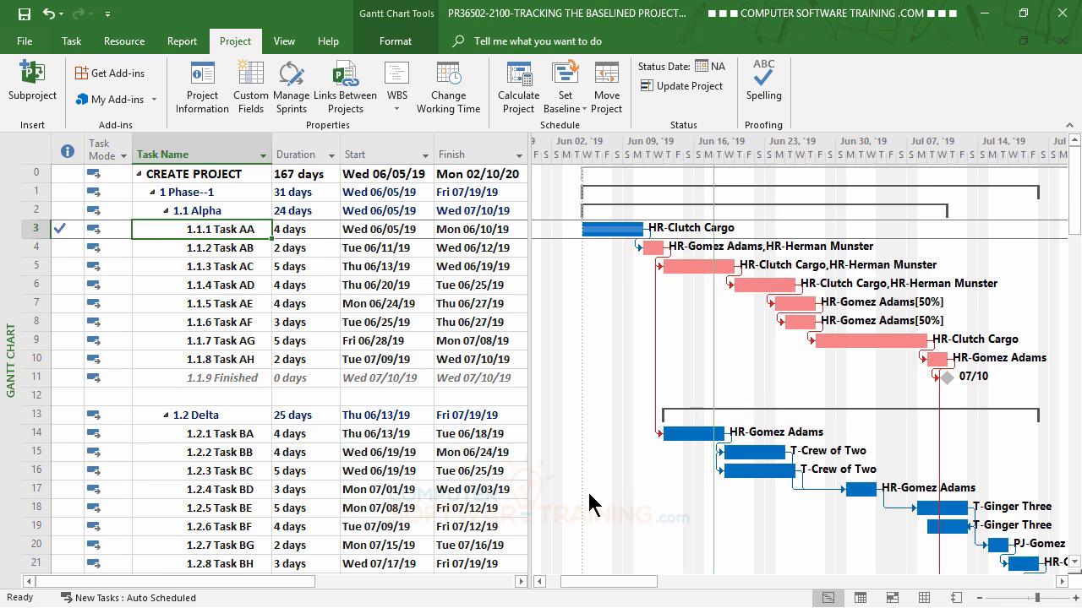
Step: Set Task AB's duration to 3 days, increasing work while keeping the resources' daily hours the same, and mark the task 100% complete
left_click(222, 251)
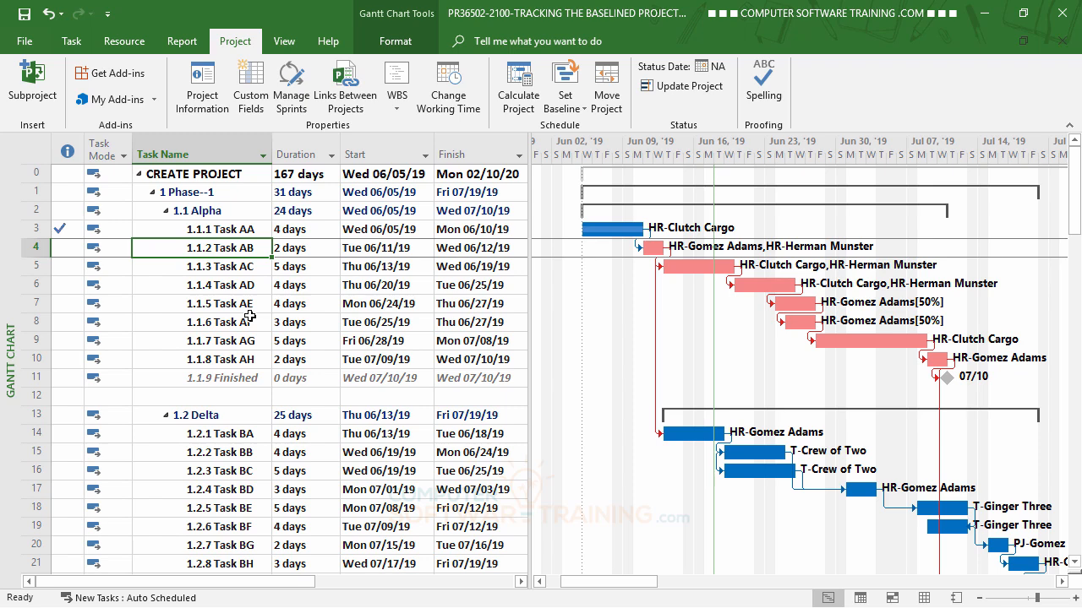
left_click(322, 245)
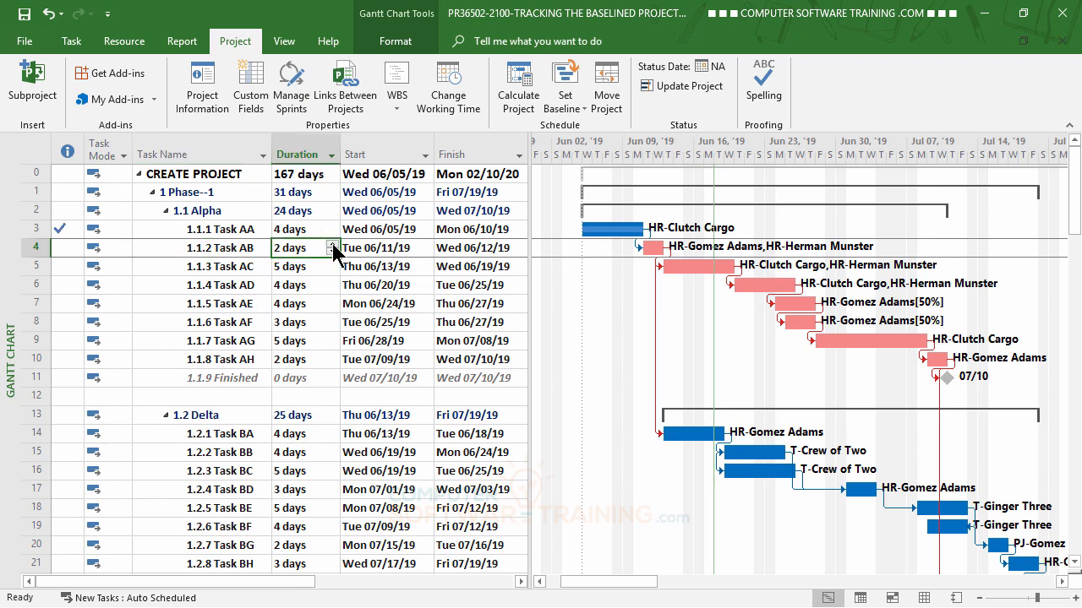
left_click(332, 243)
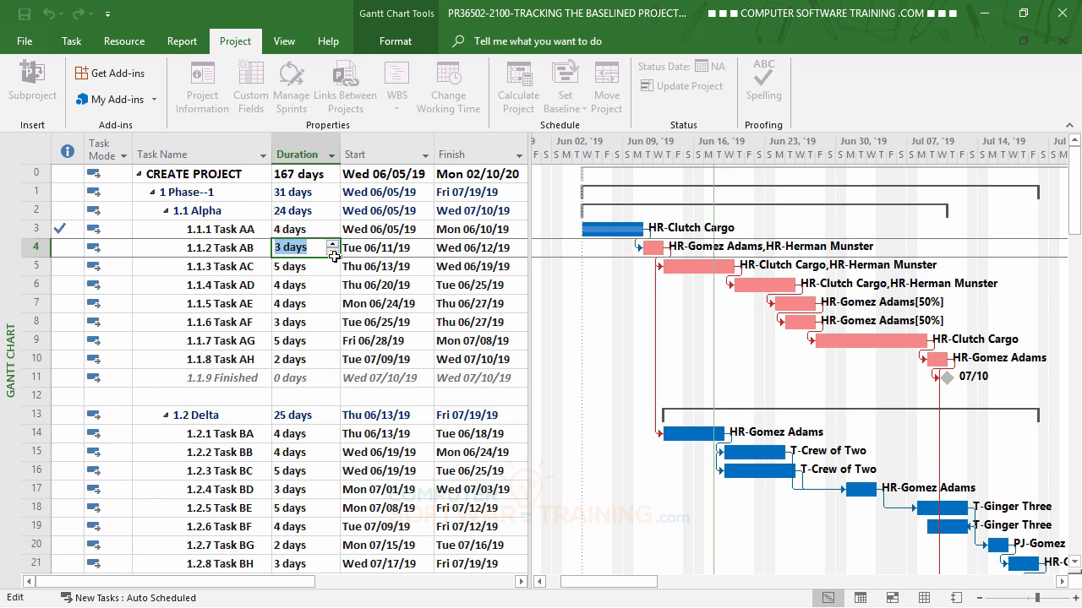
key("Return")
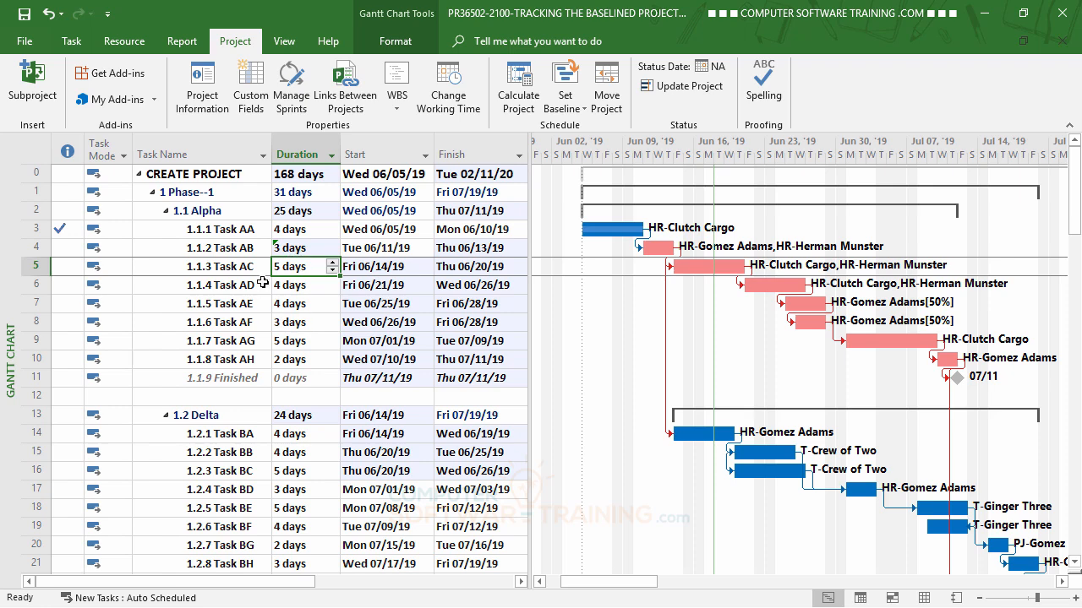
key("Up")
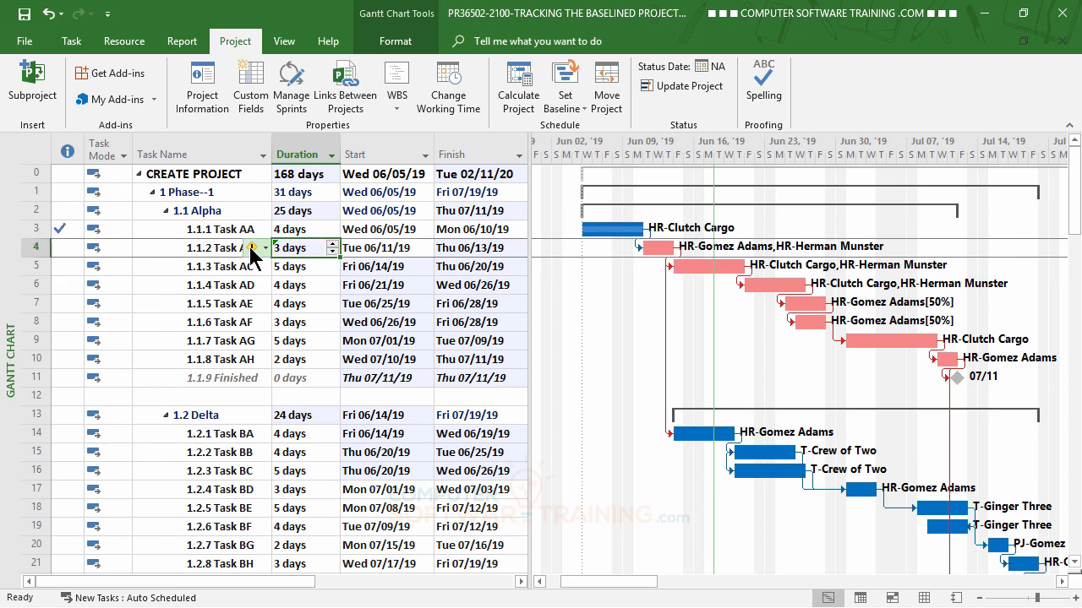
left_click(251, 247)
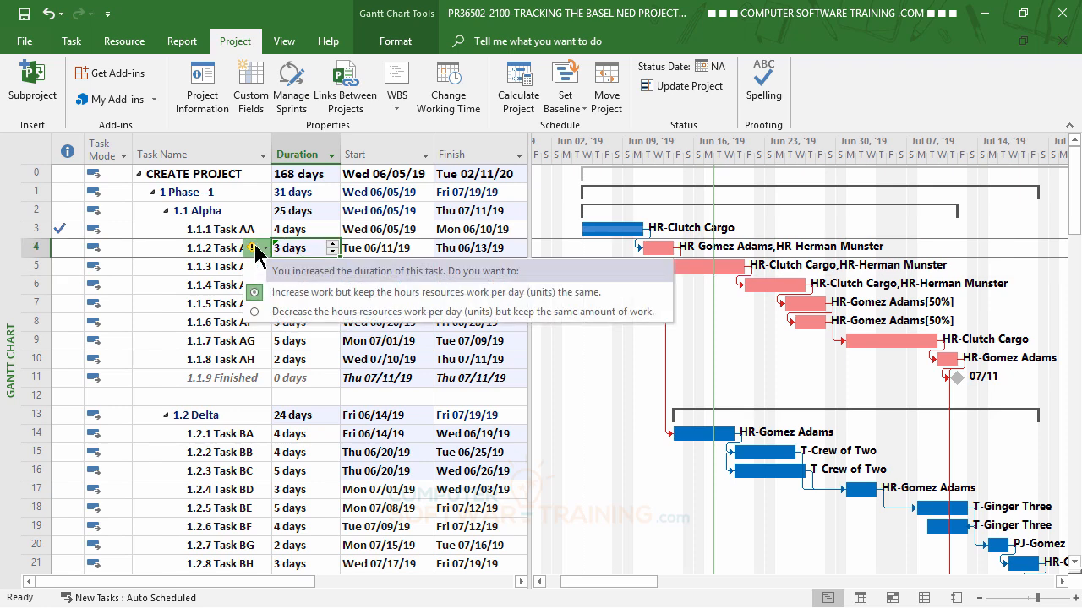
left_click(291, 296)
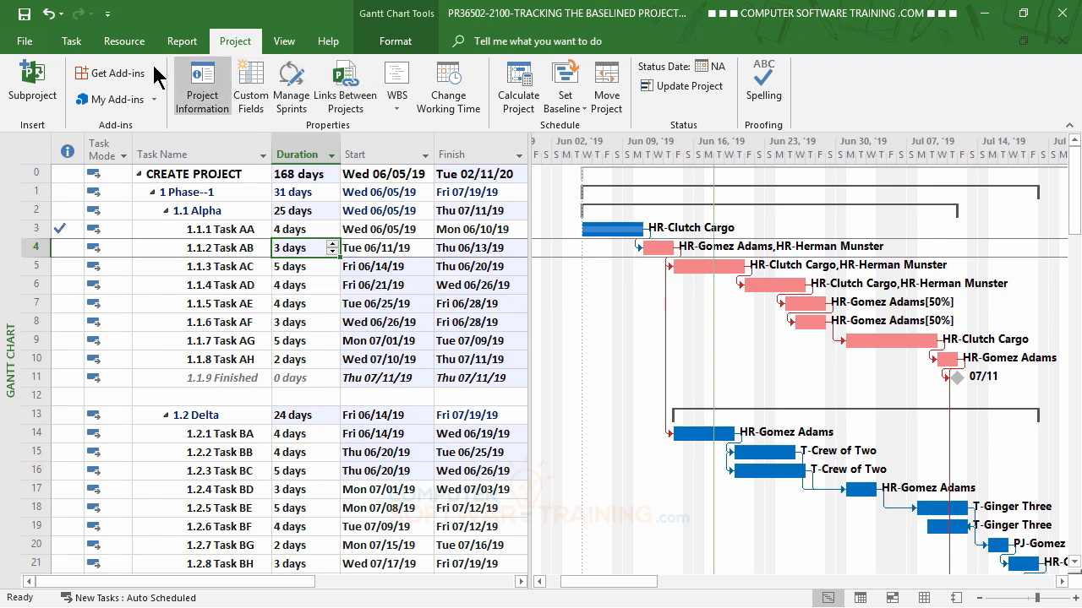
left_click(72, 42)
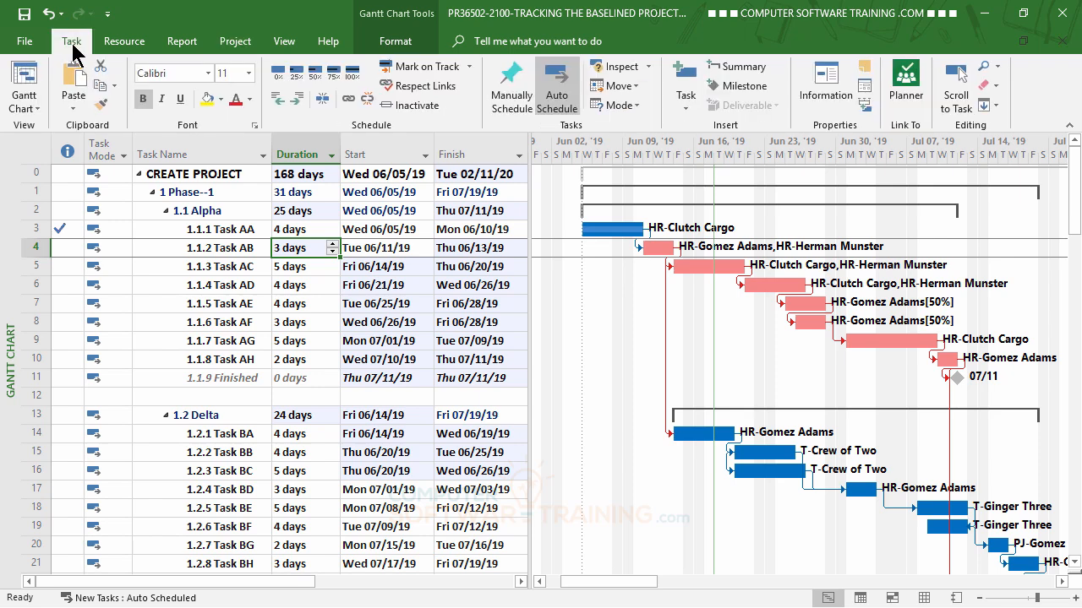
left_click(352, 75)
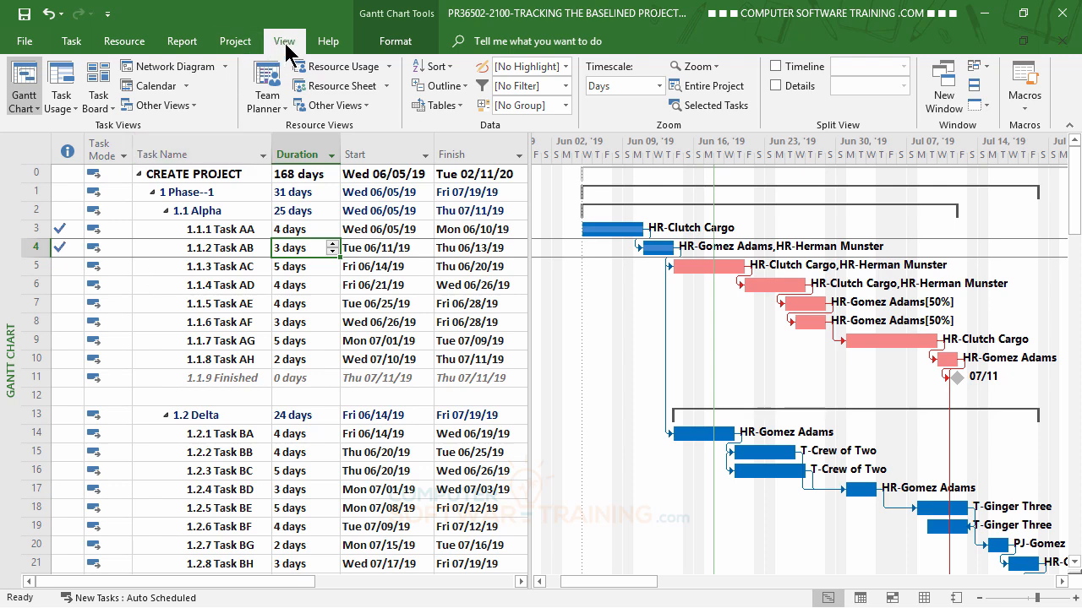
Step: Apply the Late Tasks highlight filter and look through the task list for highlighted rows
left_click(565, 66)
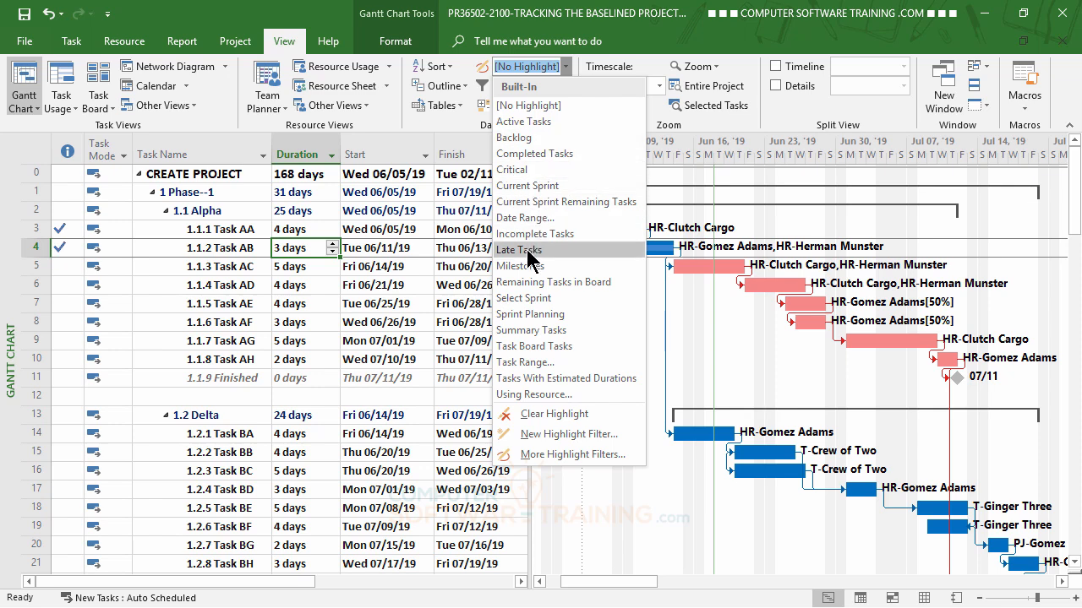
left_click(528, 251)
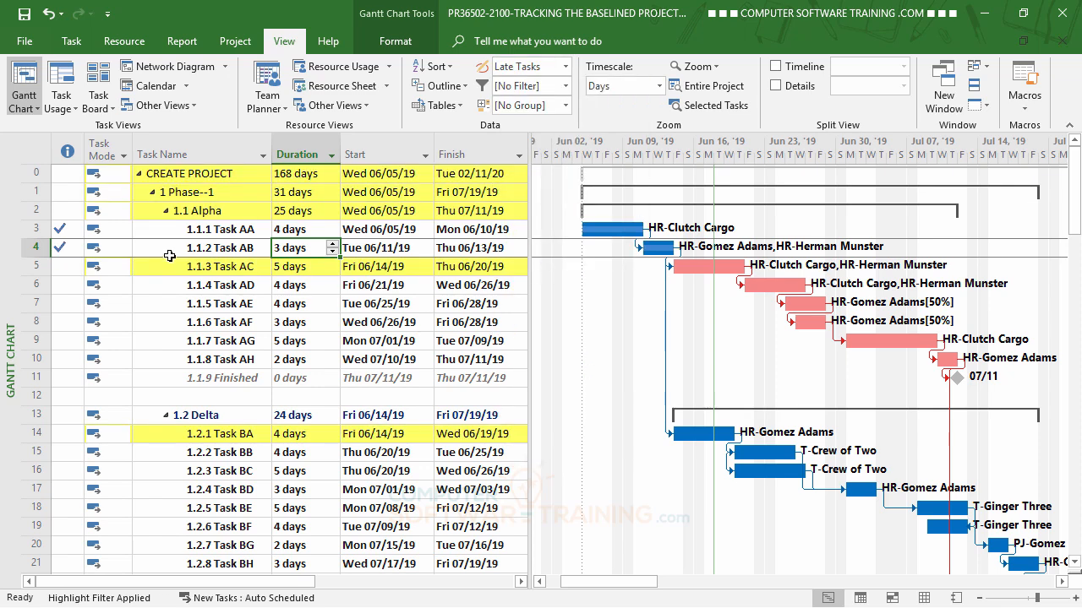
scroll(202, 238, "down", 3)
scroll(202, 238, "down", 15)
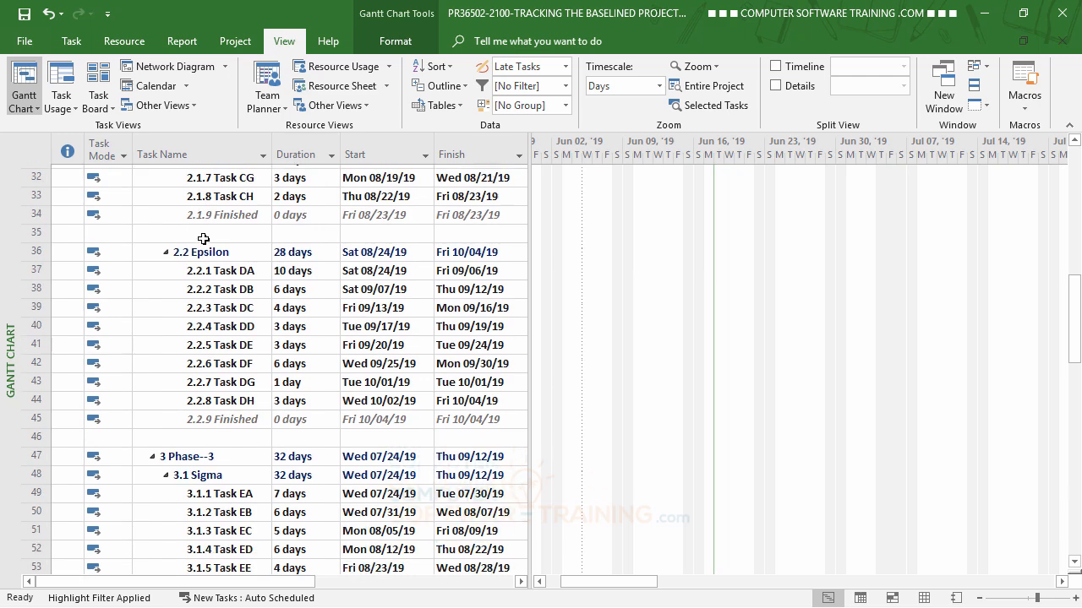
scroll(202, 240, "up", 15)
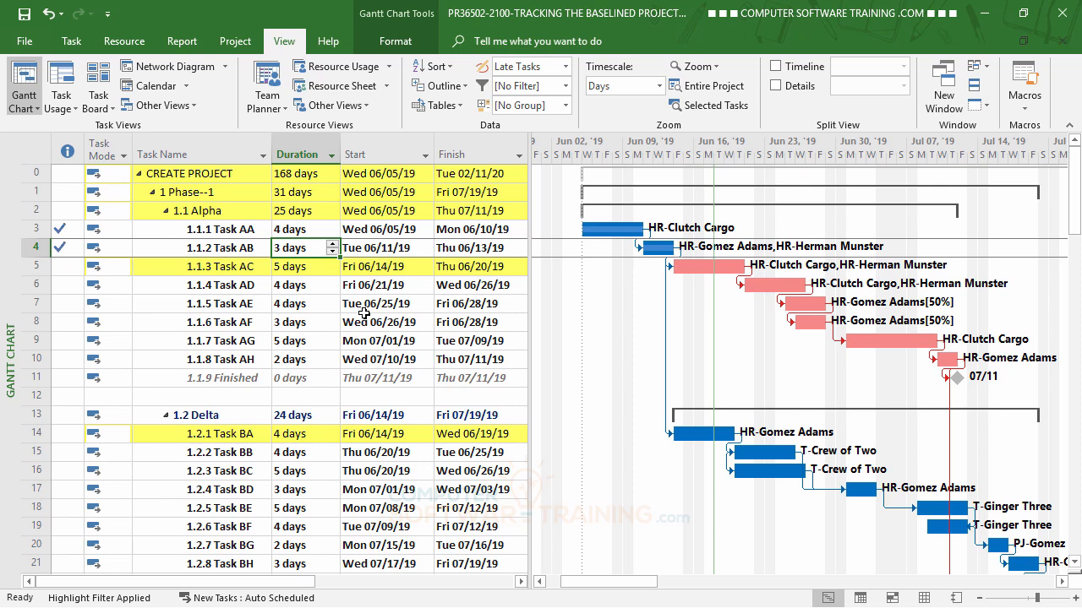
Step: Mark Task AC as on track
left_click(211, 268)
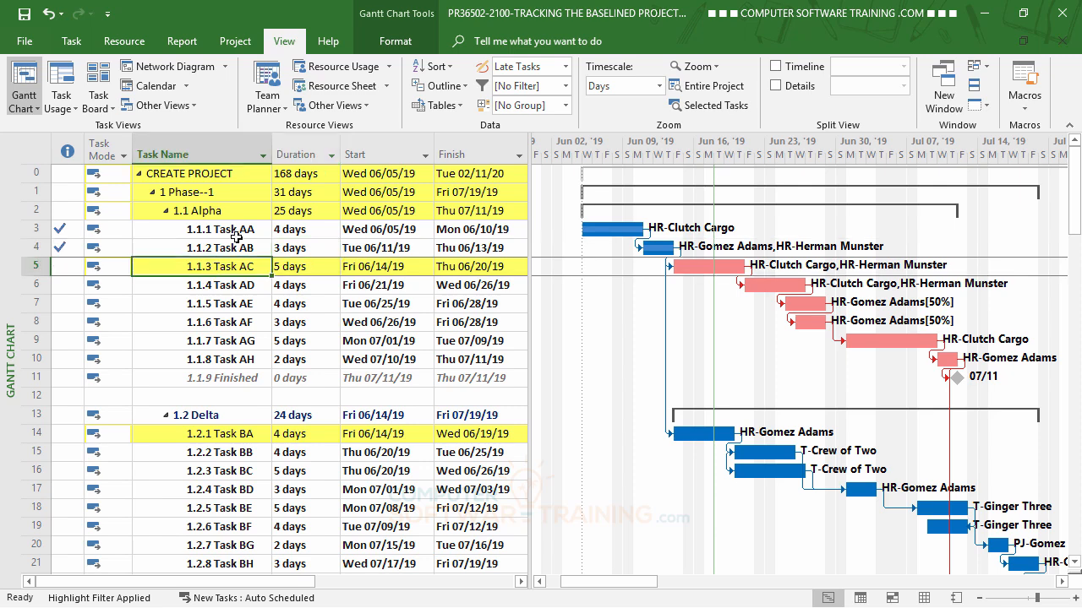
left_click(71, 41)
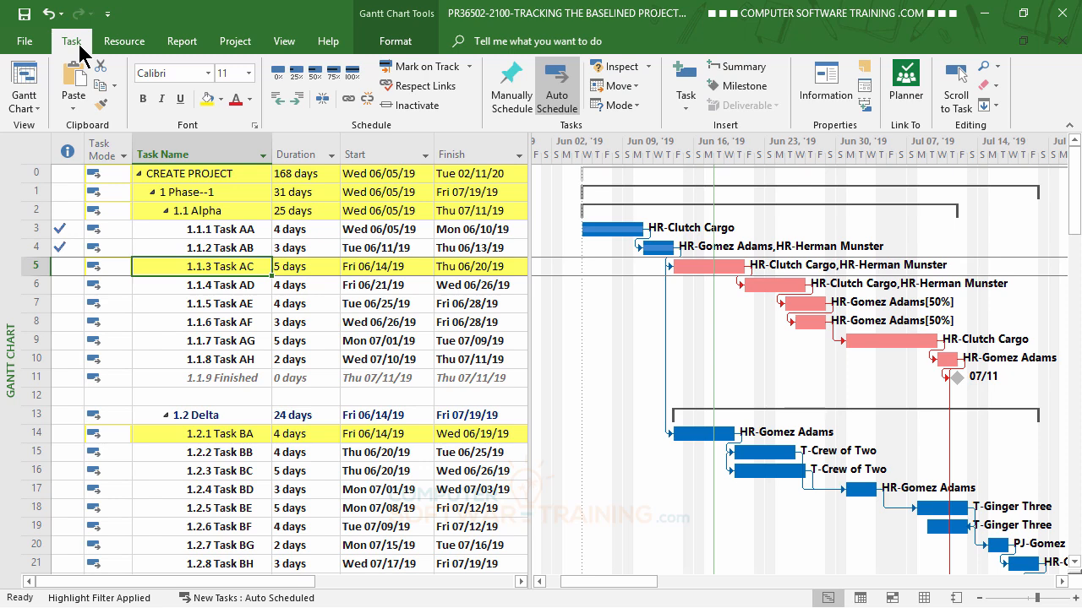
left_click(427, 72)
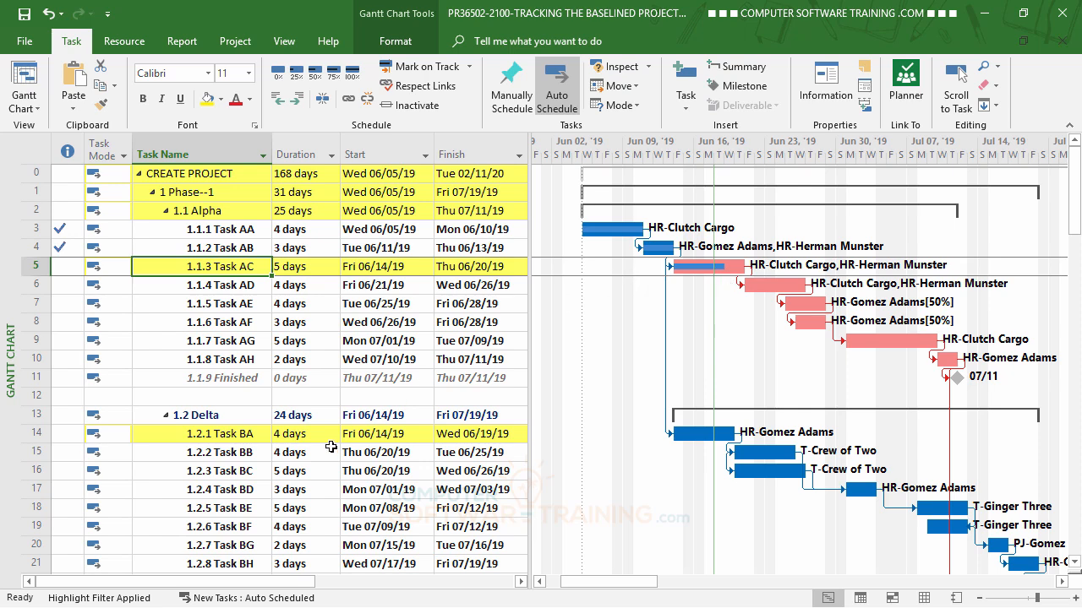
Step: Refresh the task list's highlighting by clearing the Late Tasks highlight filter and applying it again
left_click(226, 327)
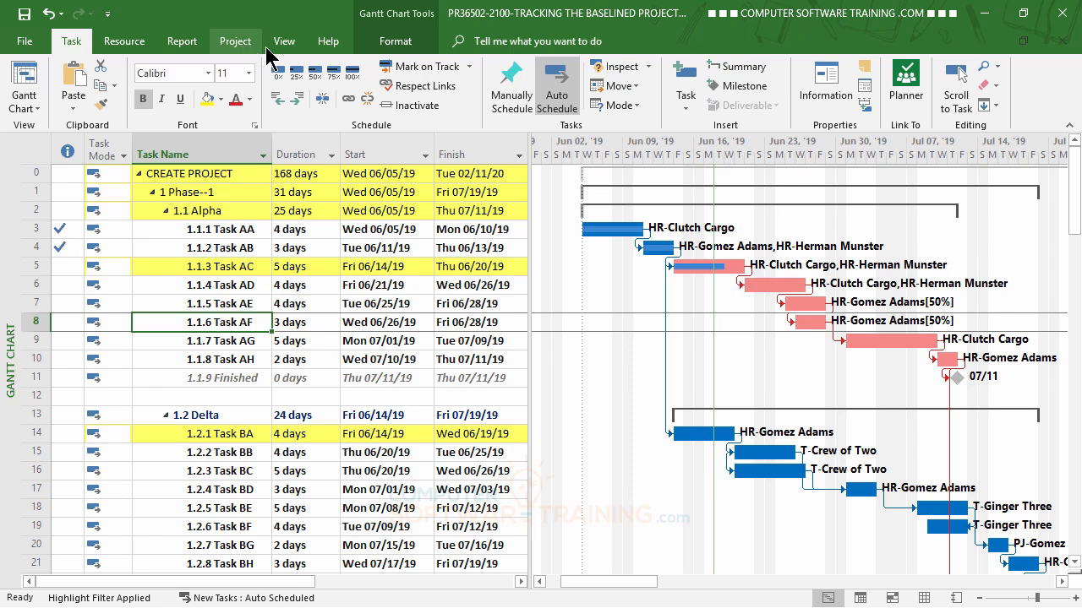
left_click(394, 51)
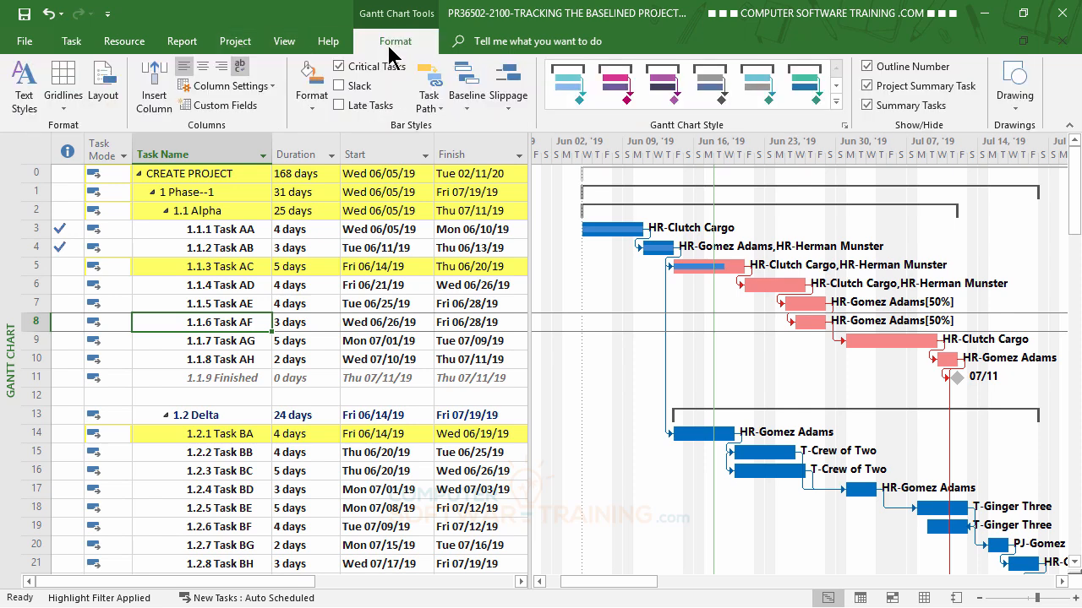
left_click(294, 47)
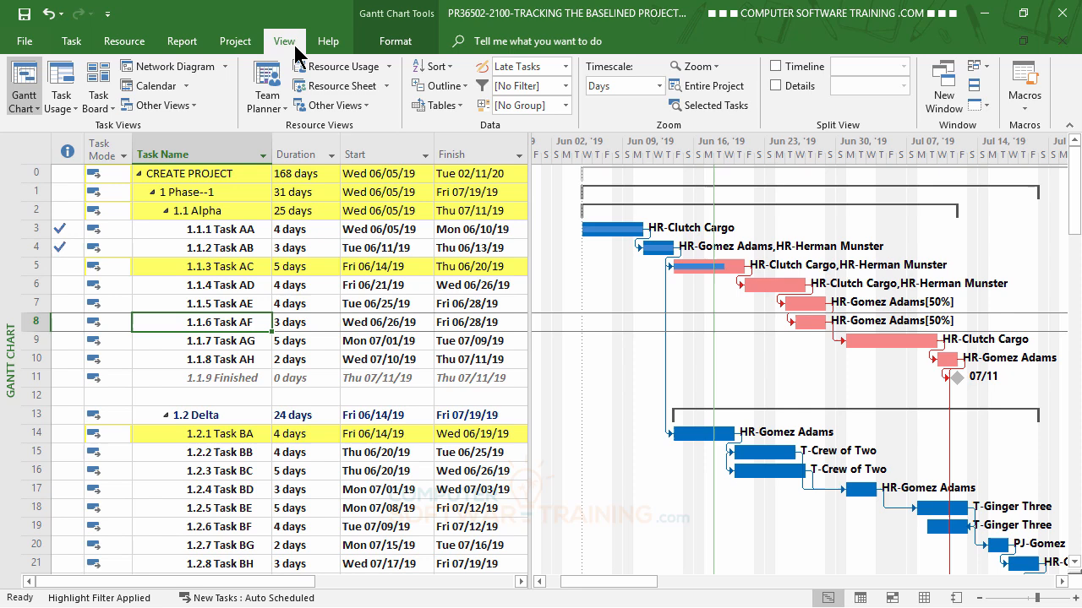
left_click(565, 67)
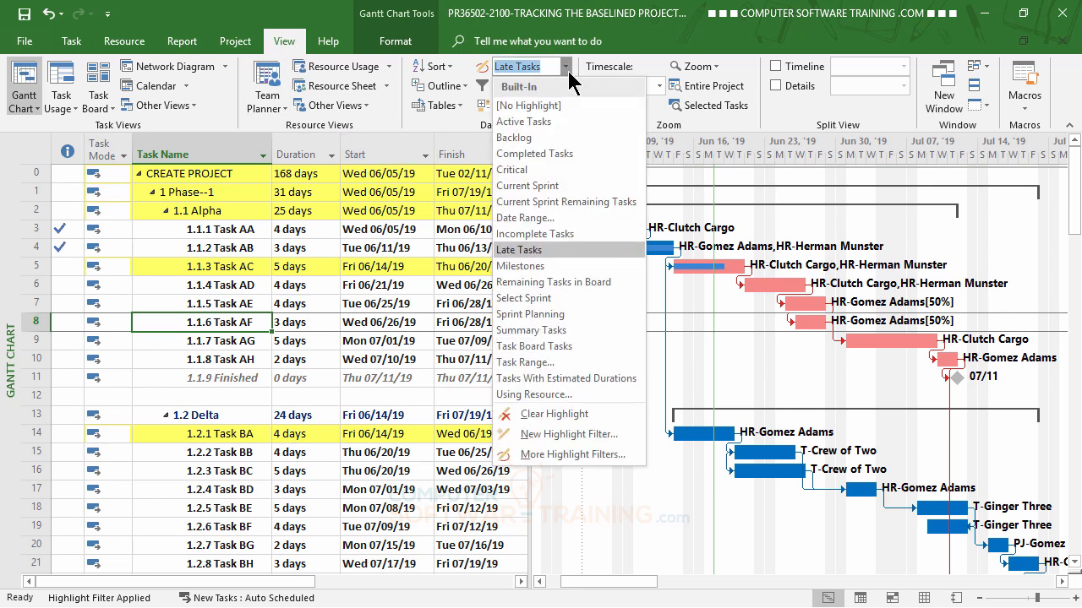
left_click(542, 106)
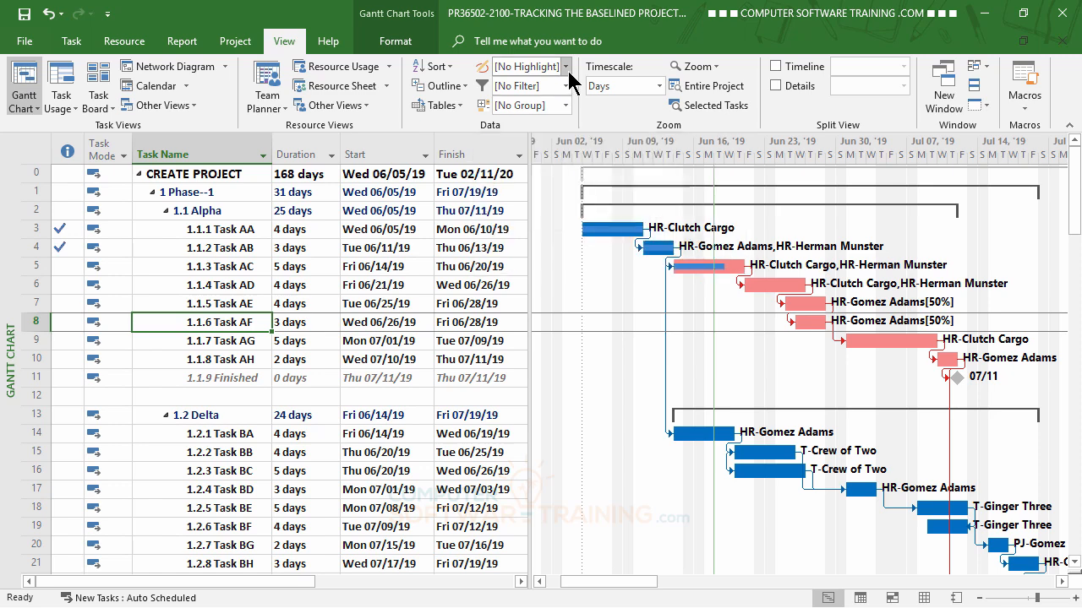
left_click(565, 67)
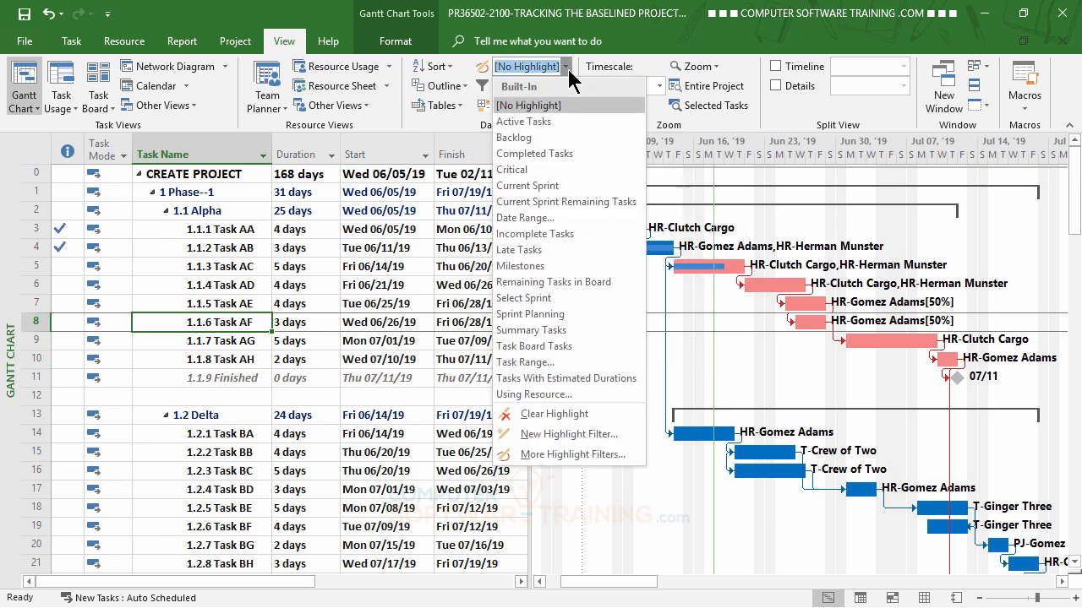
left_click(543, 250)
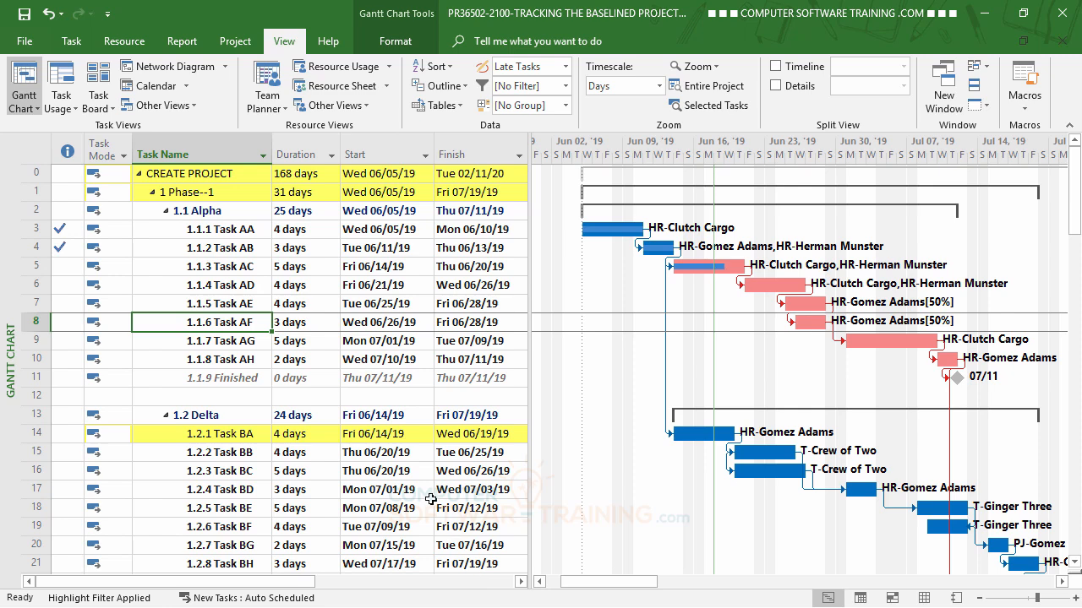
Step: Set Task BA's duration to 5 days, increasing work while keeping the resources' daily hours the same, and mark the task on track
scroll(429, 498, "down", 1)
scroll(429, 499, "up", 1)
scroll(429, 498, "down", 1)
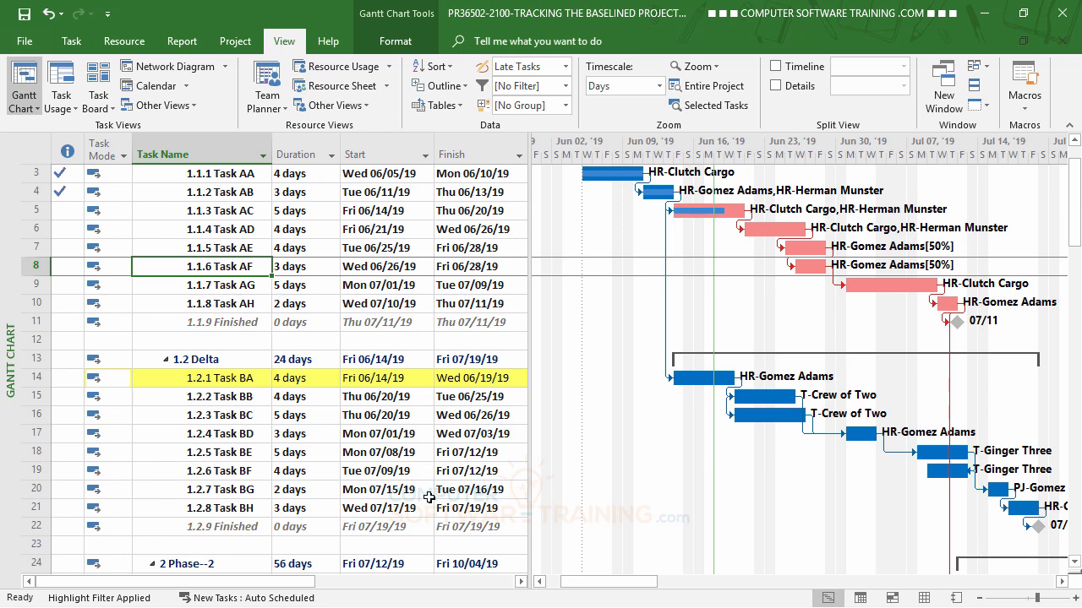
left_click(301, 381)
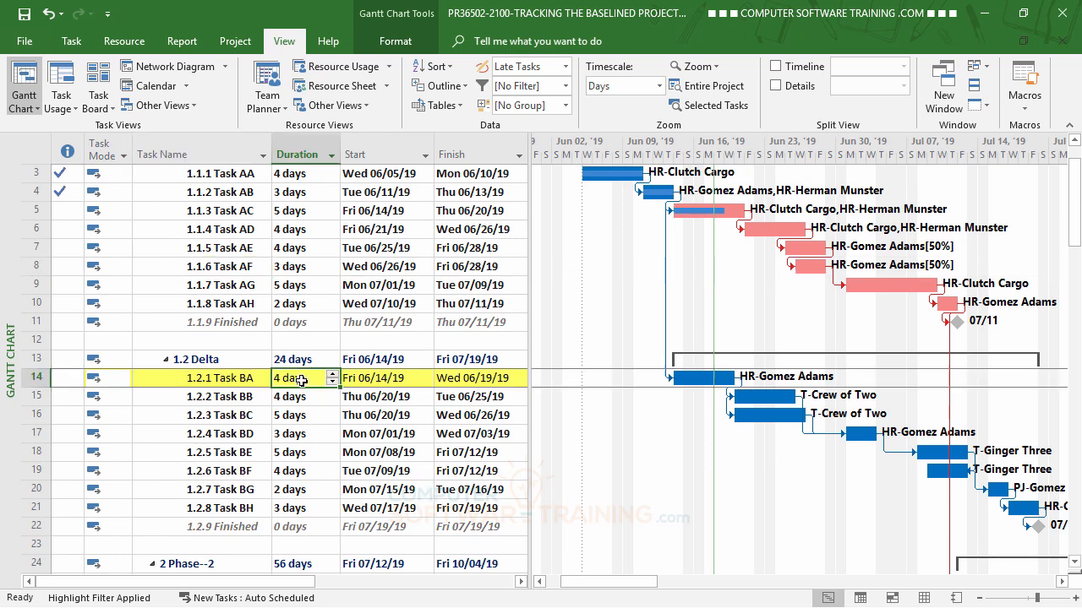
left_click(332, 374)
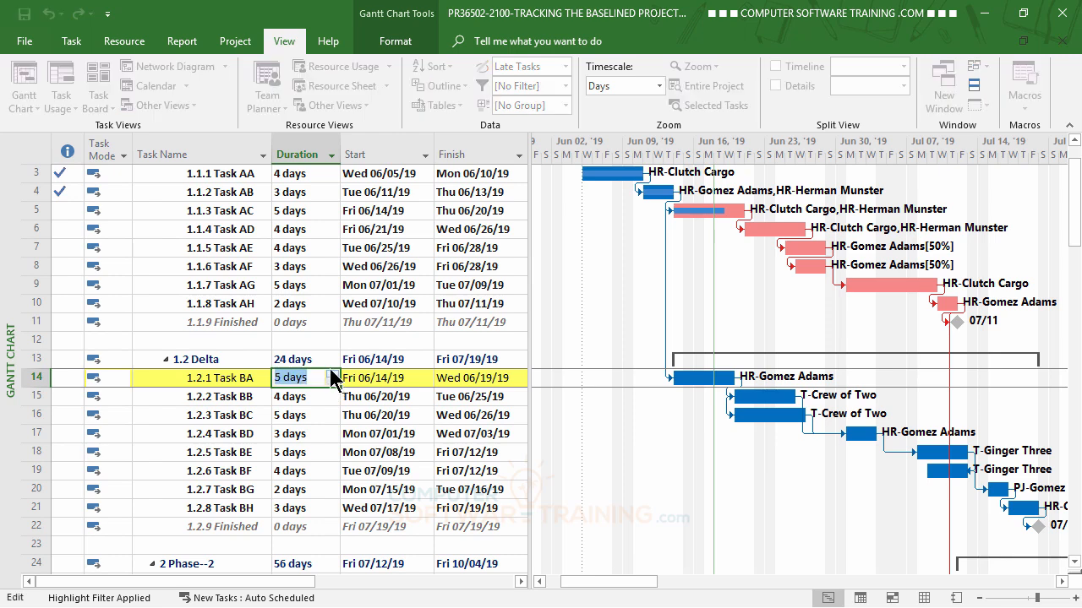
key("Return")
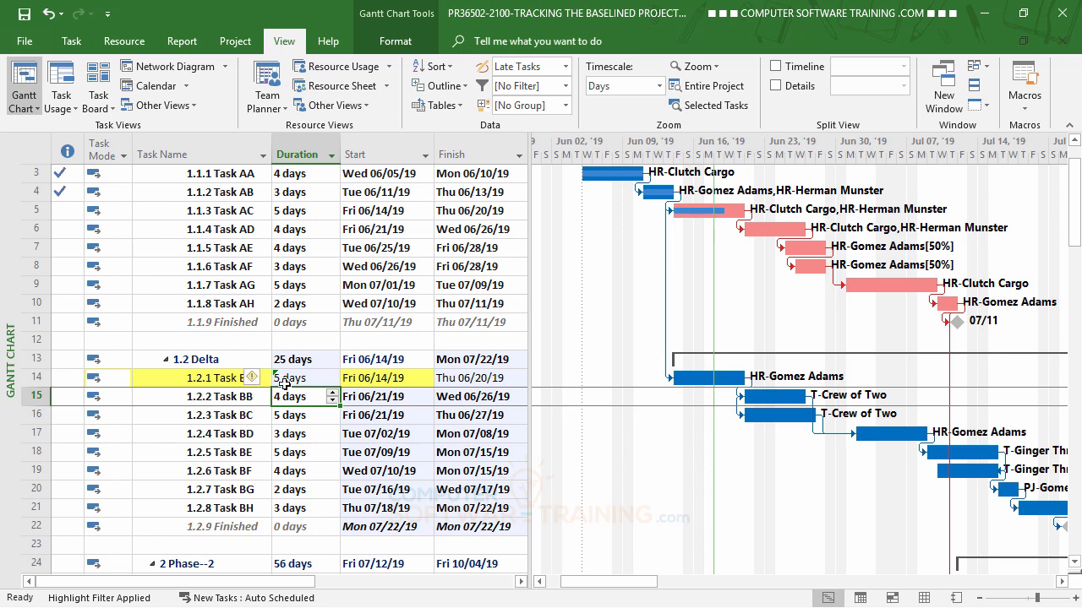
left_click(285, 383)
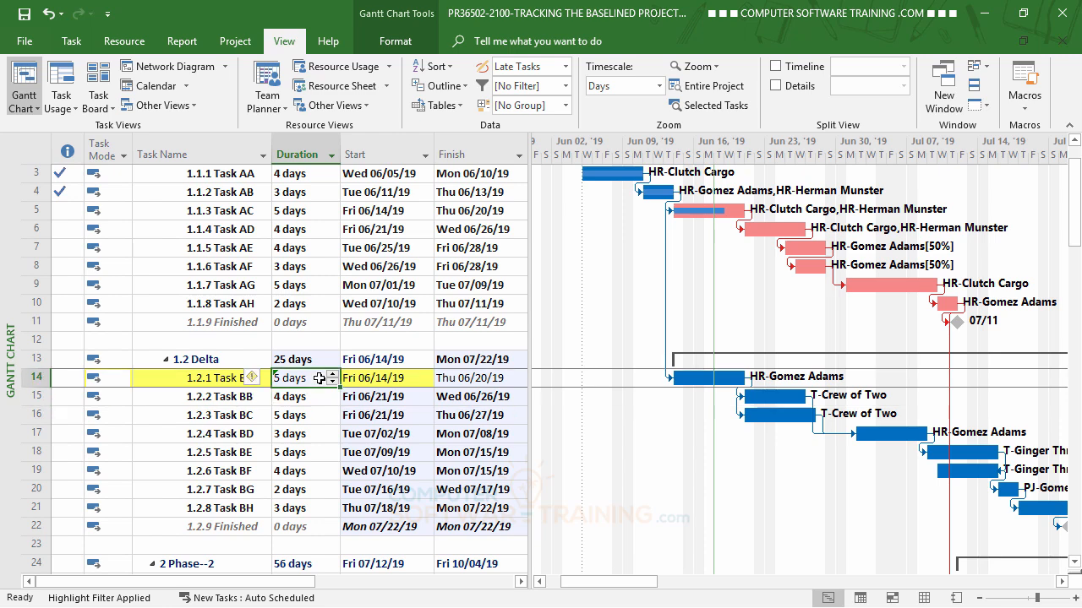
left_click(255, 382)
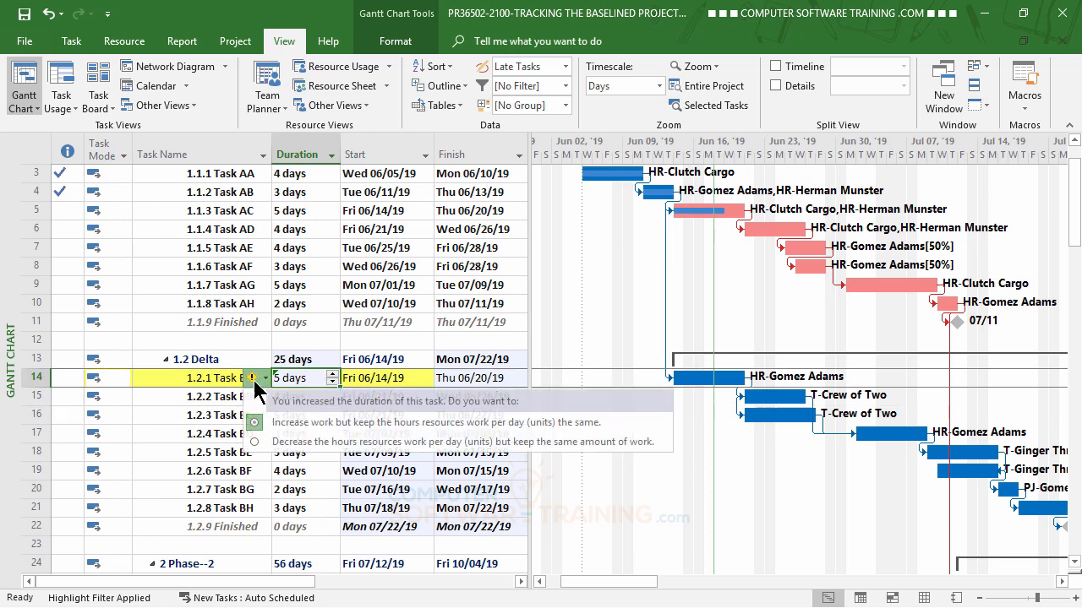
left_click(295, 424)
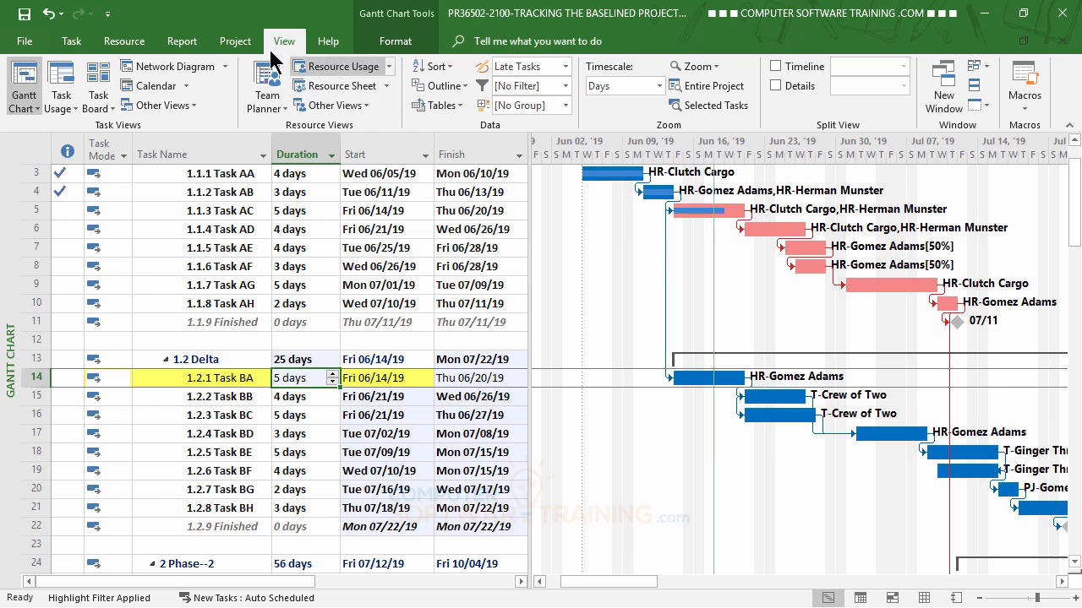
left_click(72, 42)
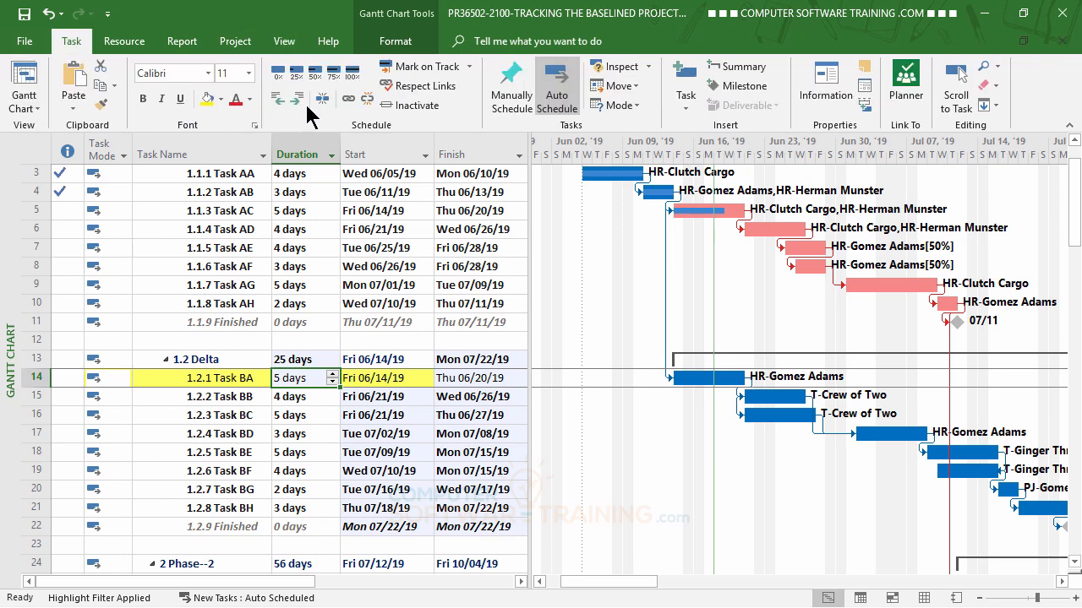
left_click(422, 74)
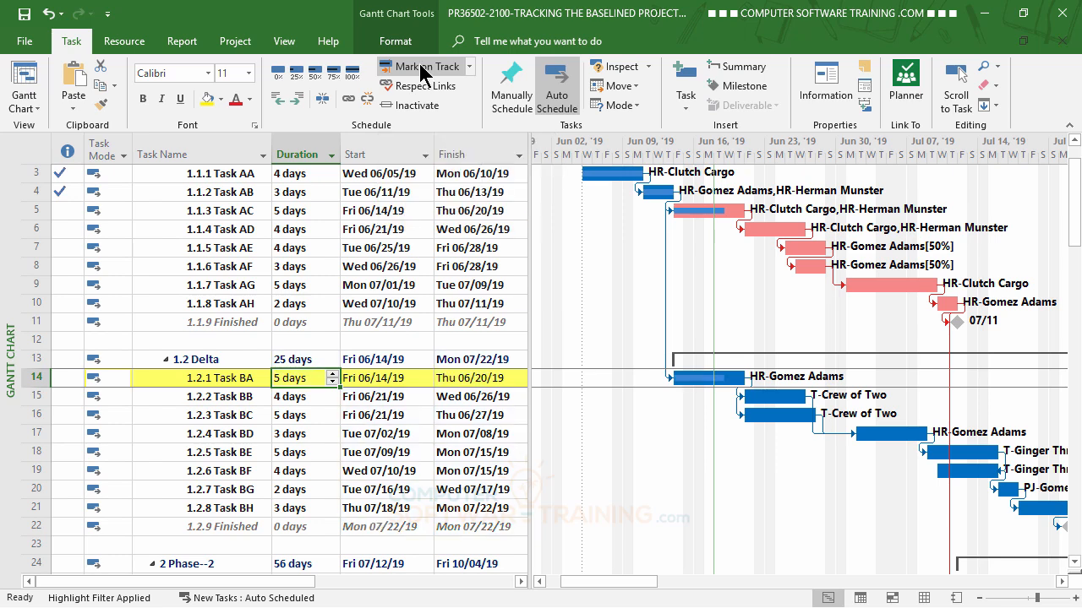
Step: Set the highlight filter to No Highlight and look over the task list
left_click(284, 41)
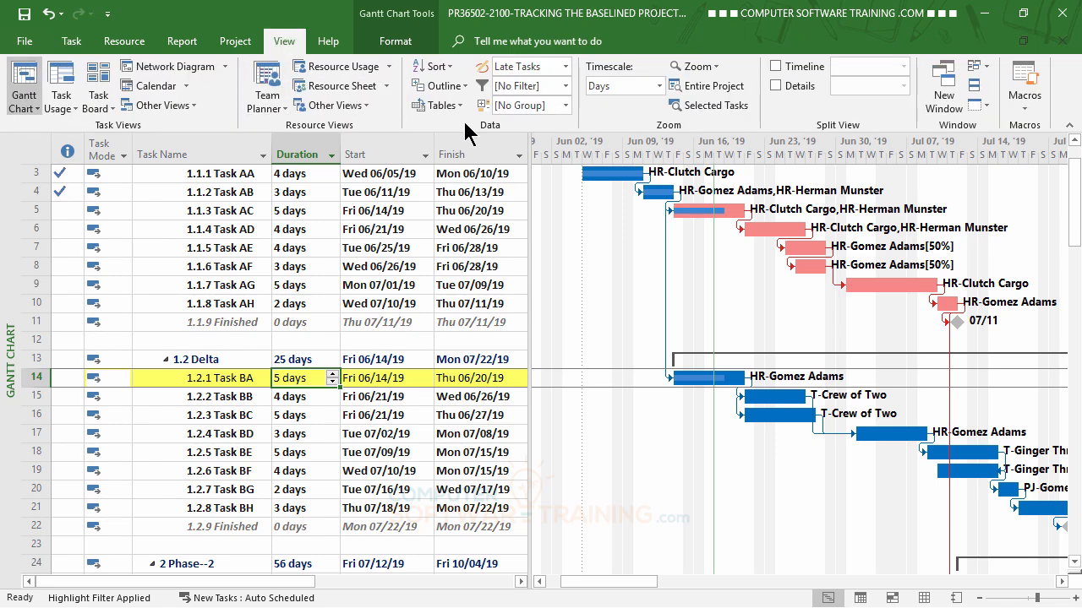
left_click(566, 66)
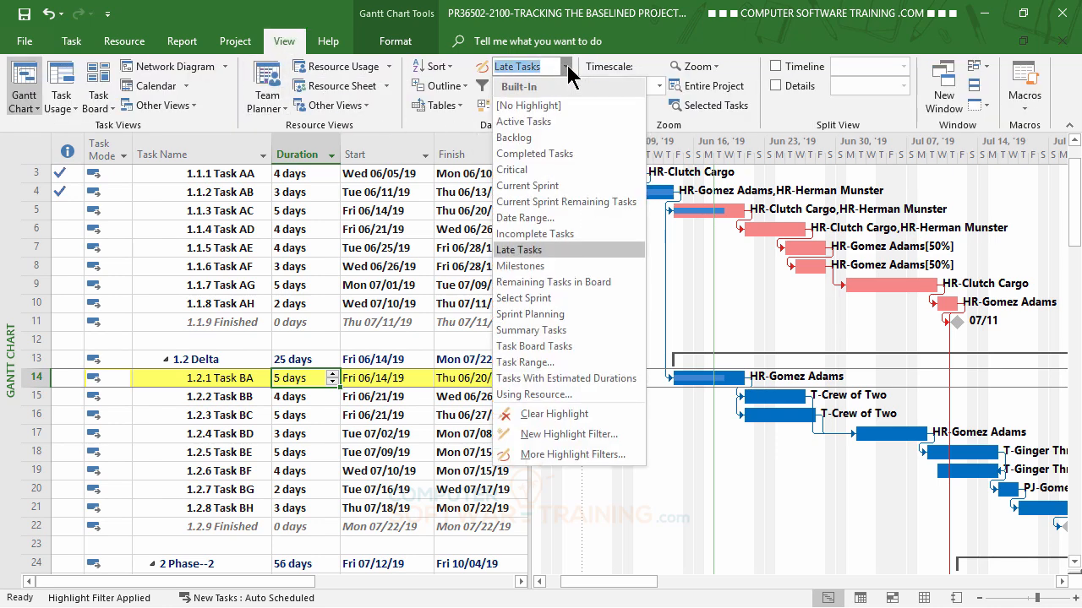
left_click(534, 105)
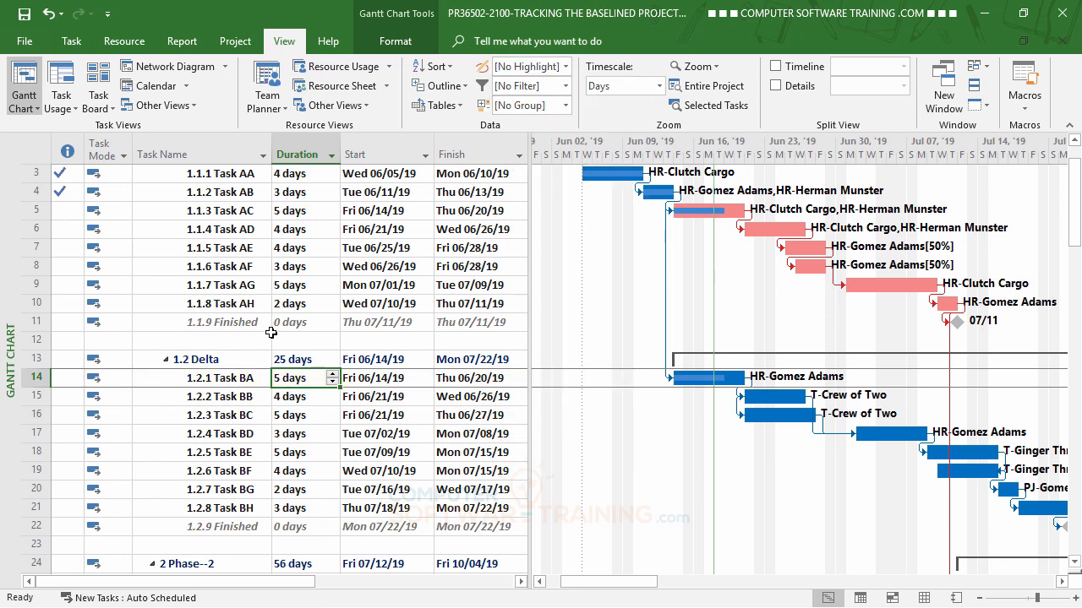
scroll(270, 333, "down", 2)
scroll(271, 333, "up", 3)
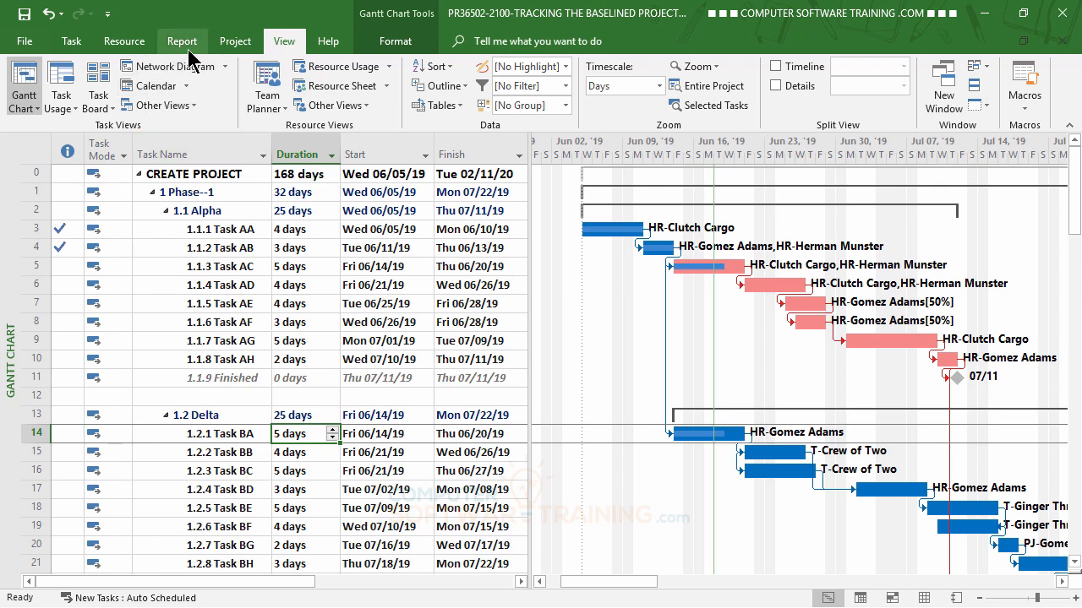
Step: Review the updated project statistics for variance, duration, work, cost and percent complete, and close them
left_click(236, 42)
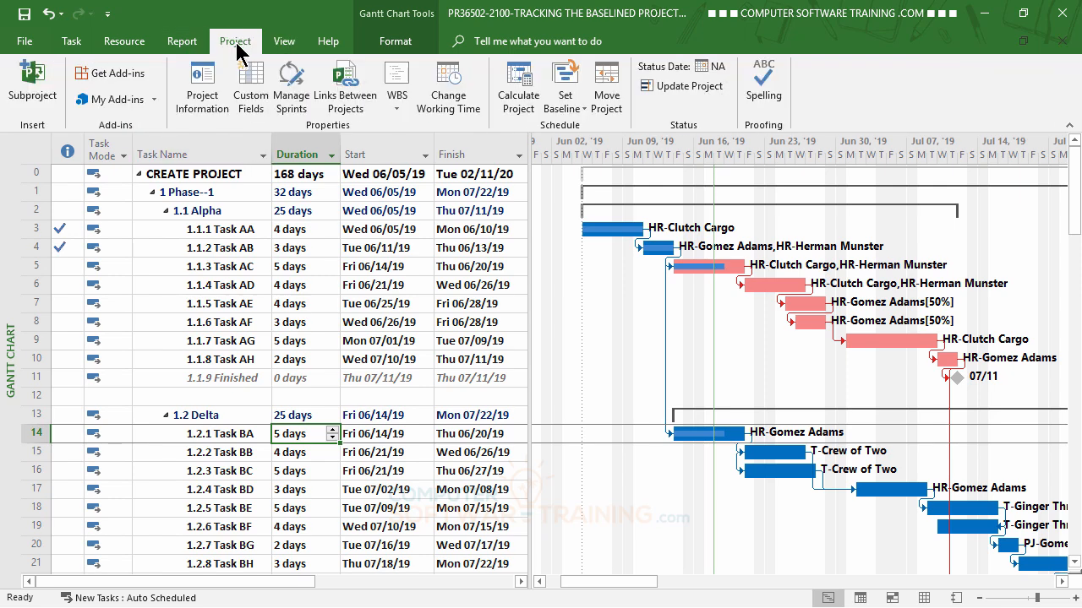
left_click(210, 90)
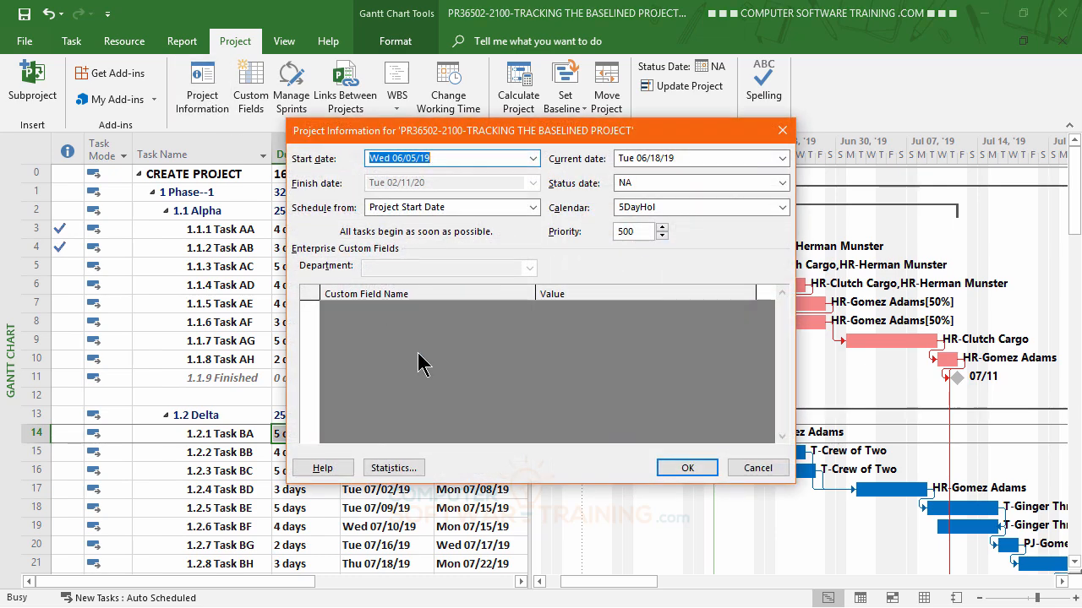
left_click(396, 468)
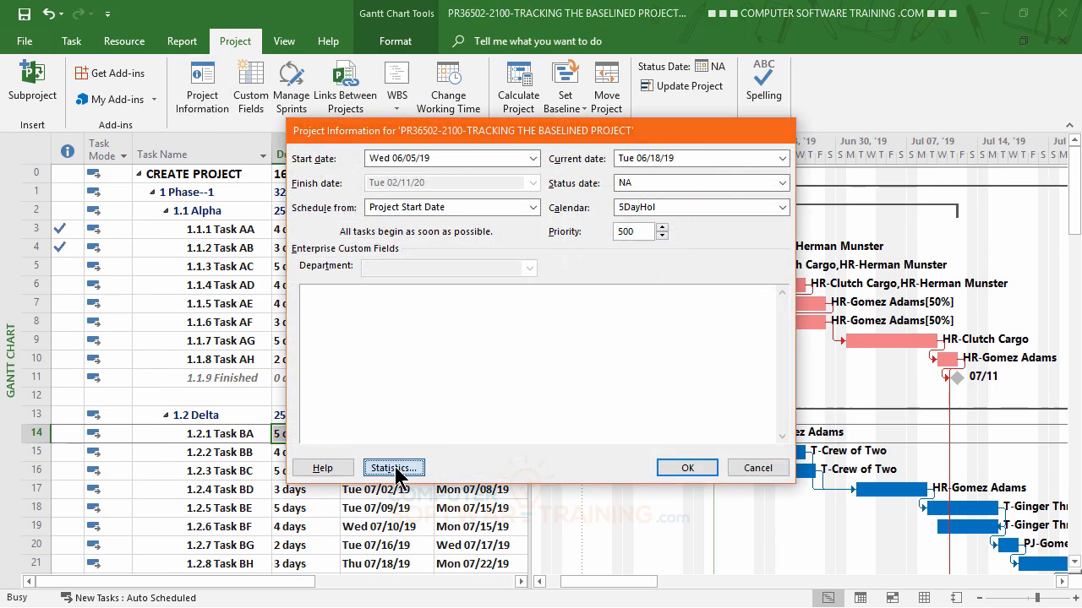
left_click_drag(651, 210, 458, 187)
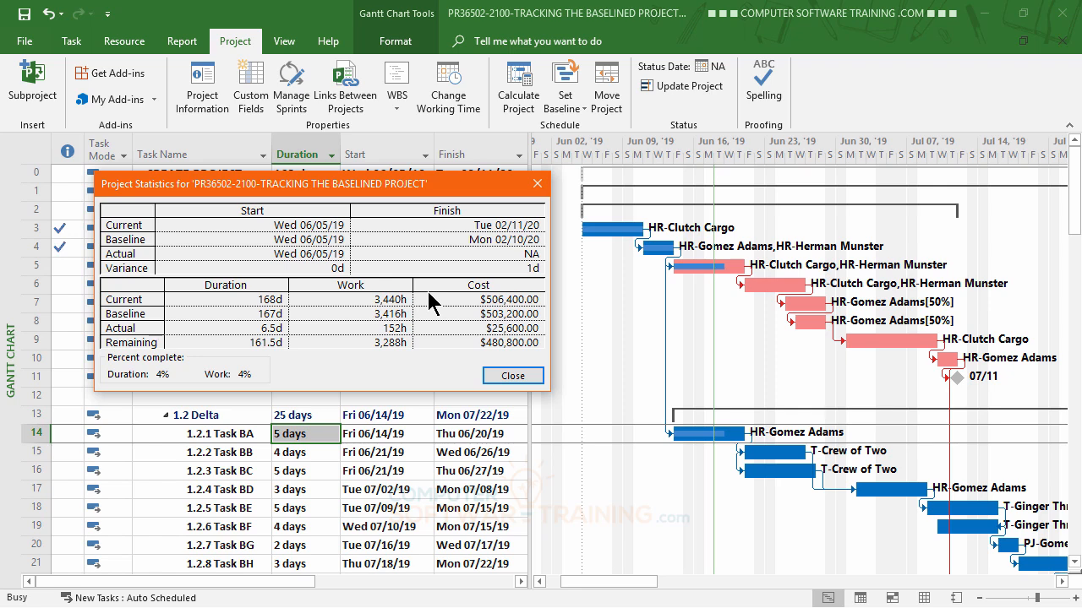
left_click(512, 378)
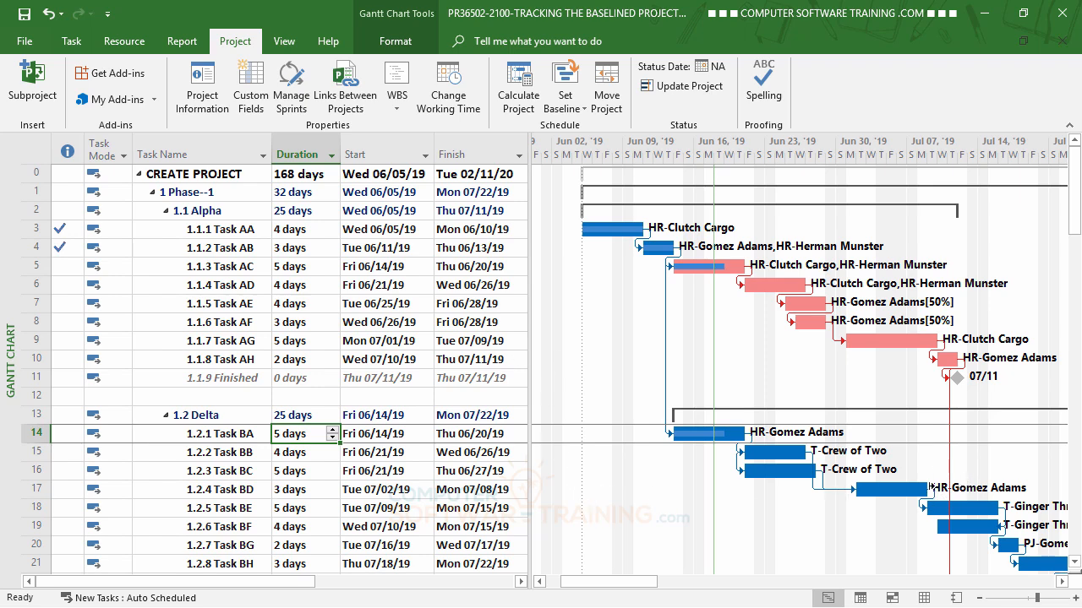
Step: Try assigning the second HR resource in the list to Task BD at 100% units, and remove that assignment again
left_click(216, 490)
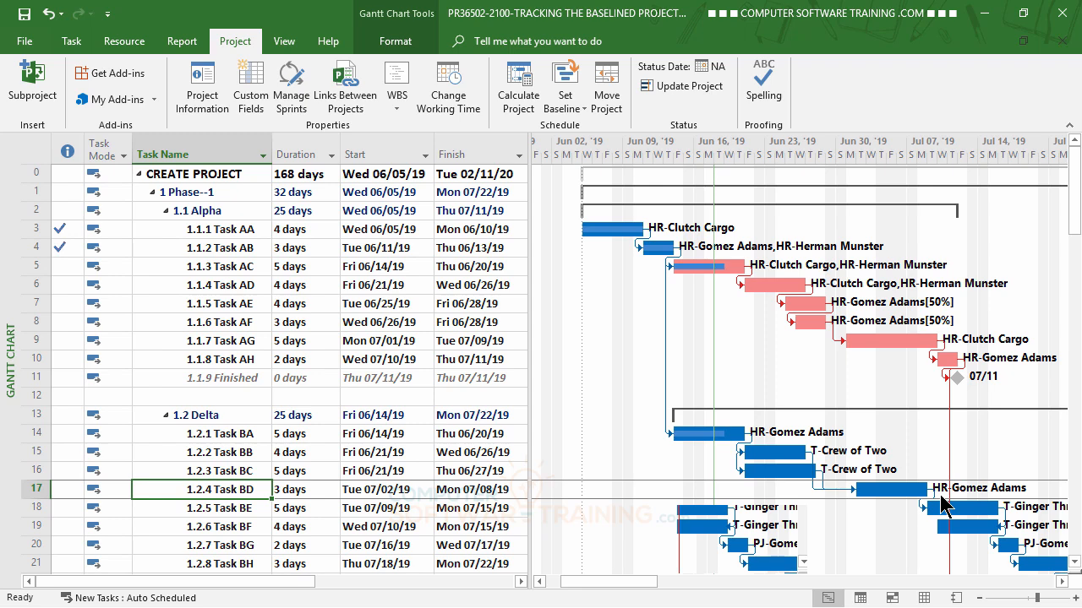
left_click(125, 44)
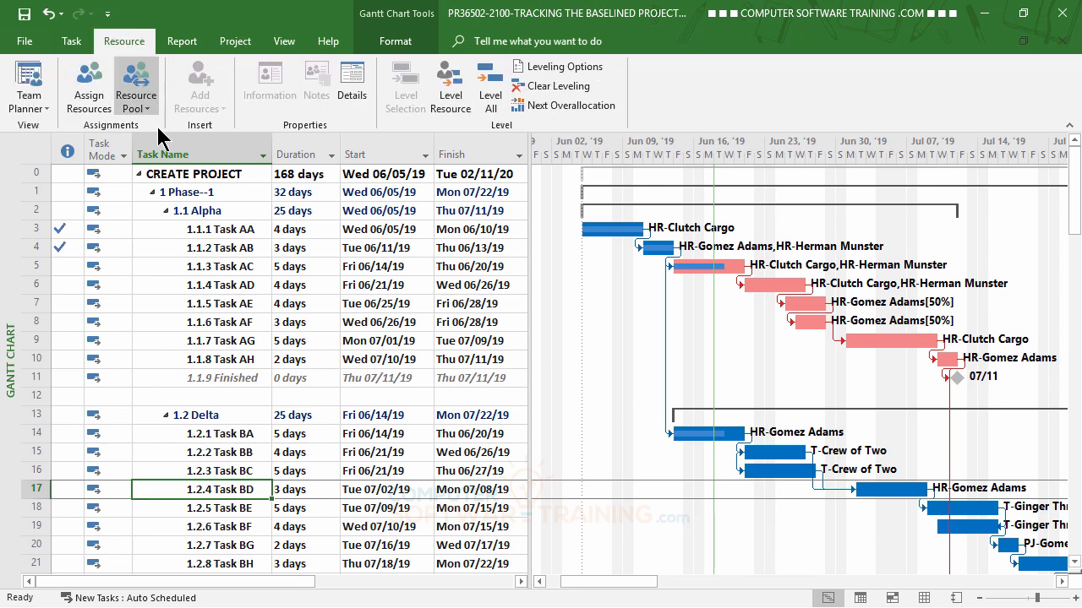
left_click(95, 85)
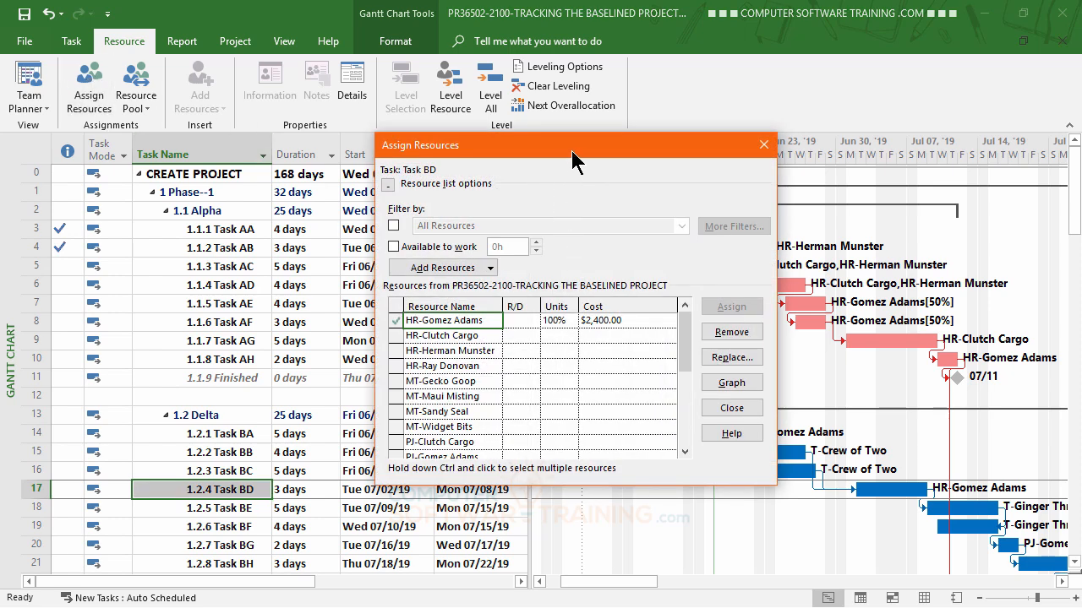
left_click_drag(580, 152, 748, 69)
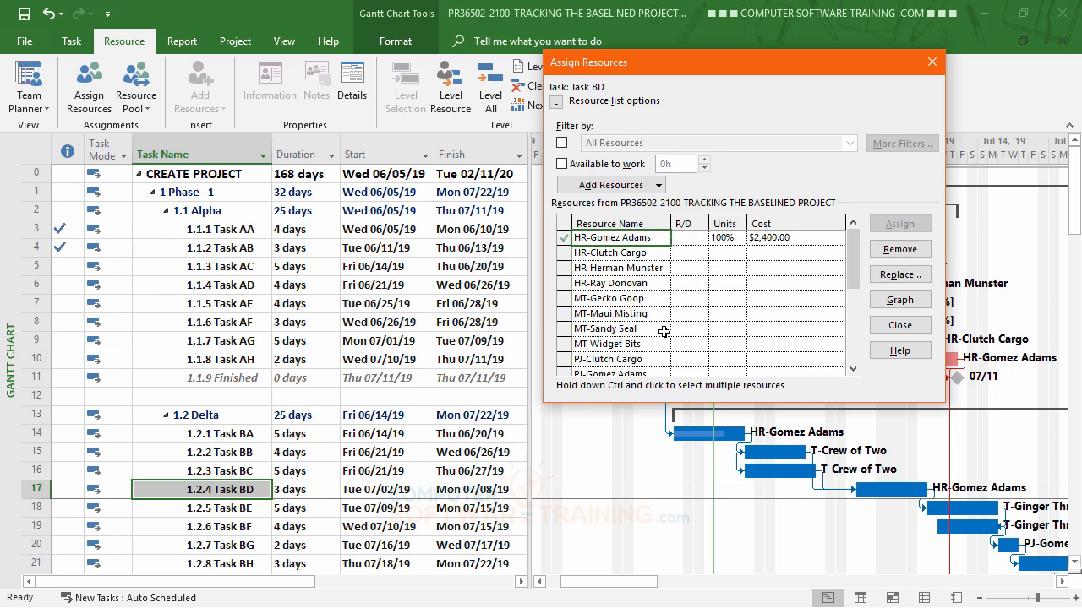
left_click(614, 253)
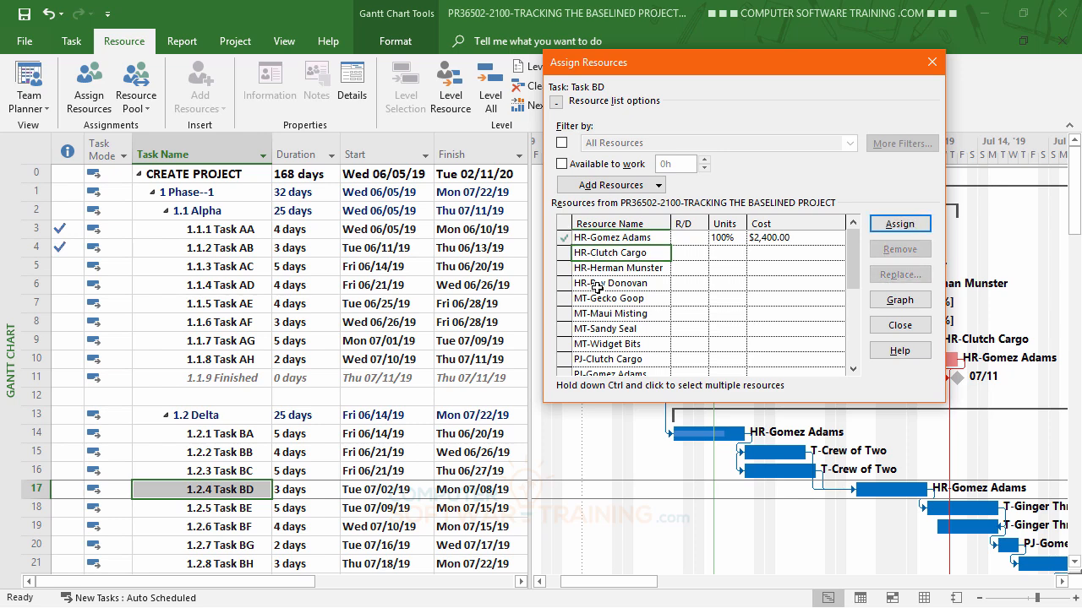
left_click(901, 225)
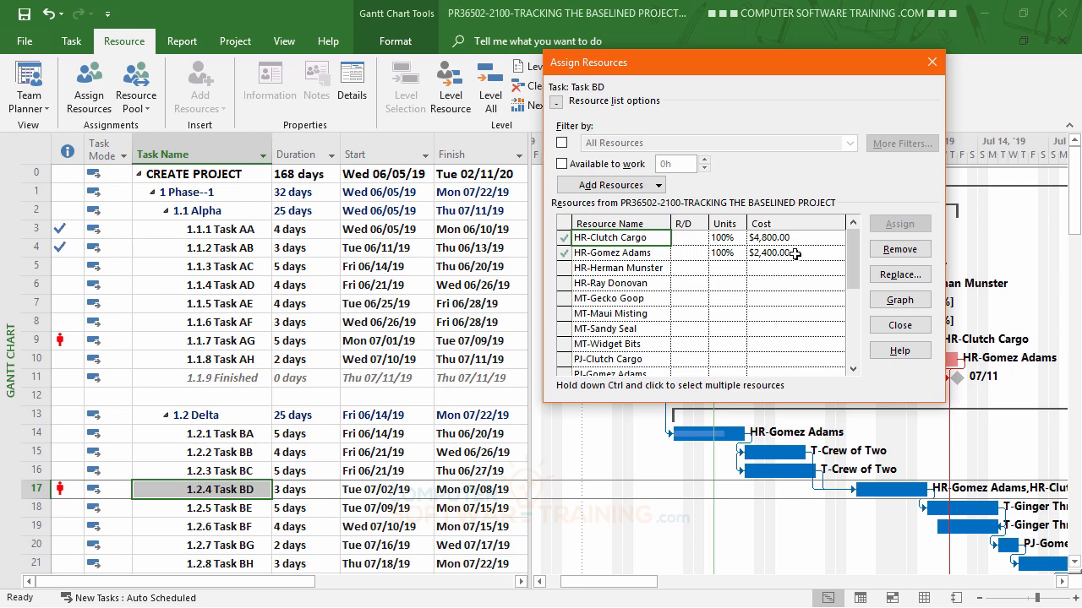
left_click(894, 249)
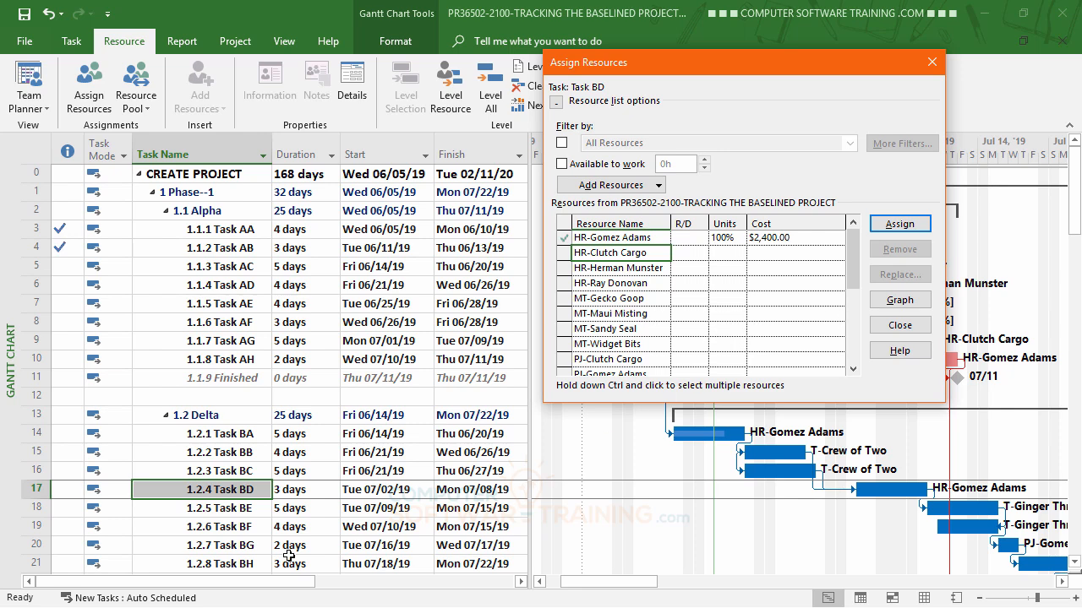
Step: Limit the resources listed for Task BD to those available to work 3 days
left_click(562, 164)
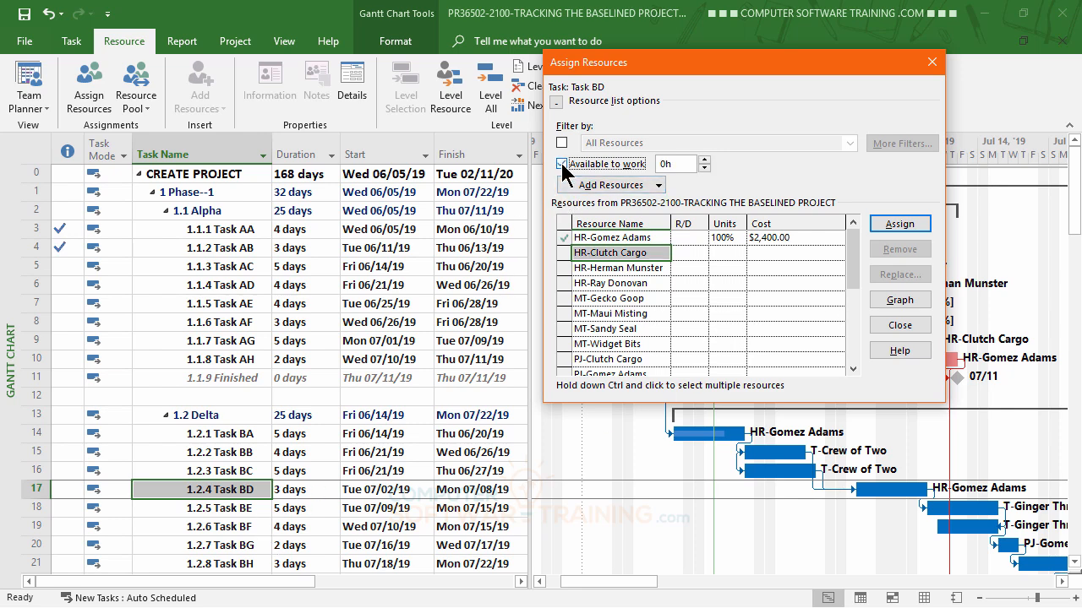
left_click(690, 163)
double_click(690, 163)
type("3d")
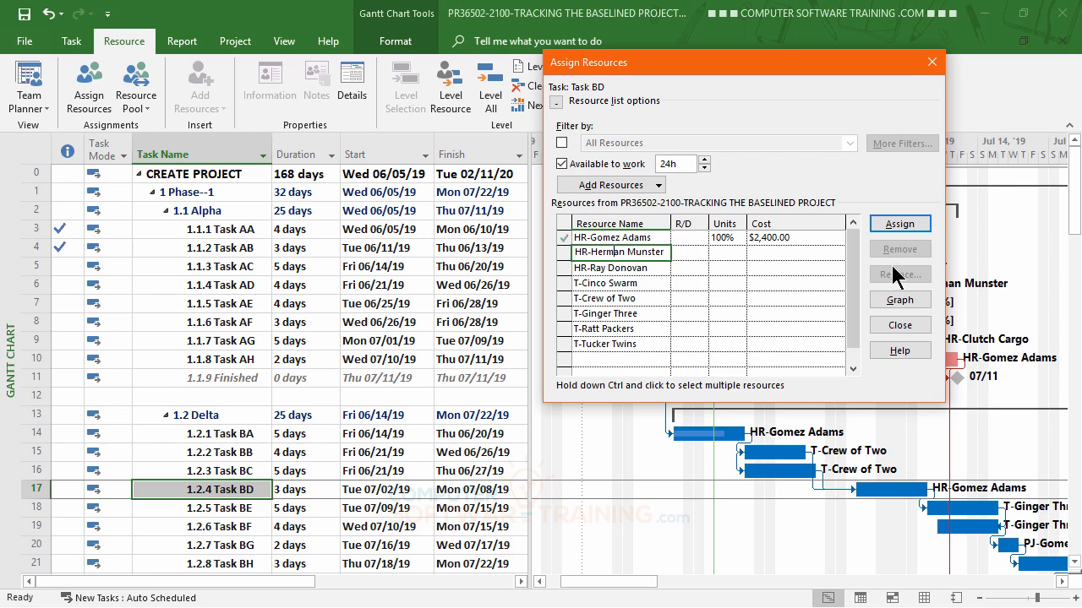
Step: Assign the first unassigned HR resource in the filtered list to Task BD, increasing the amount of work while keeping the same duration
left_click(900, 226)
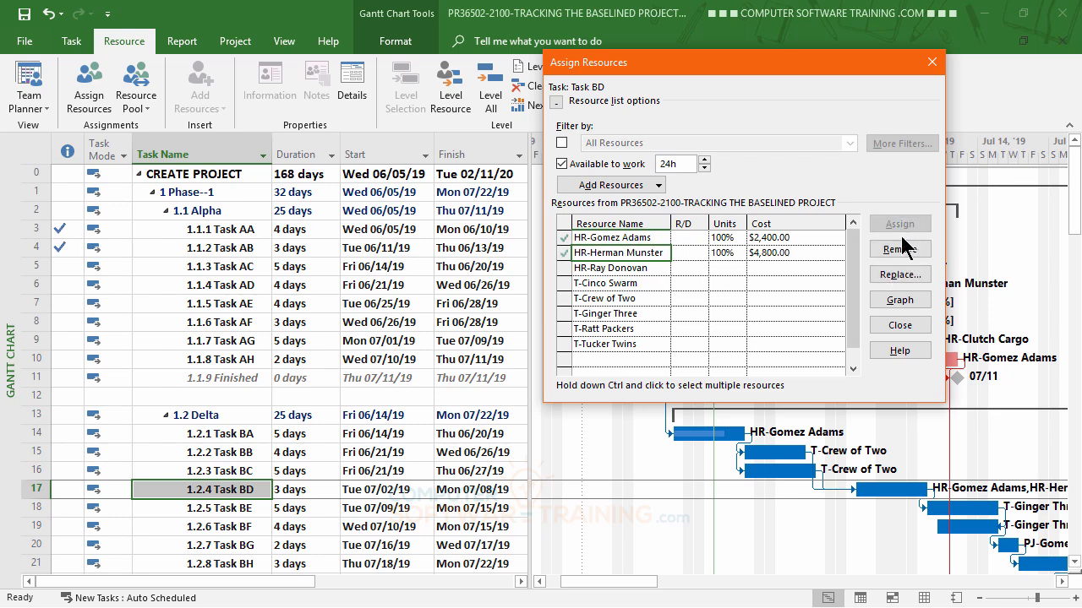
left_click(901, 326)
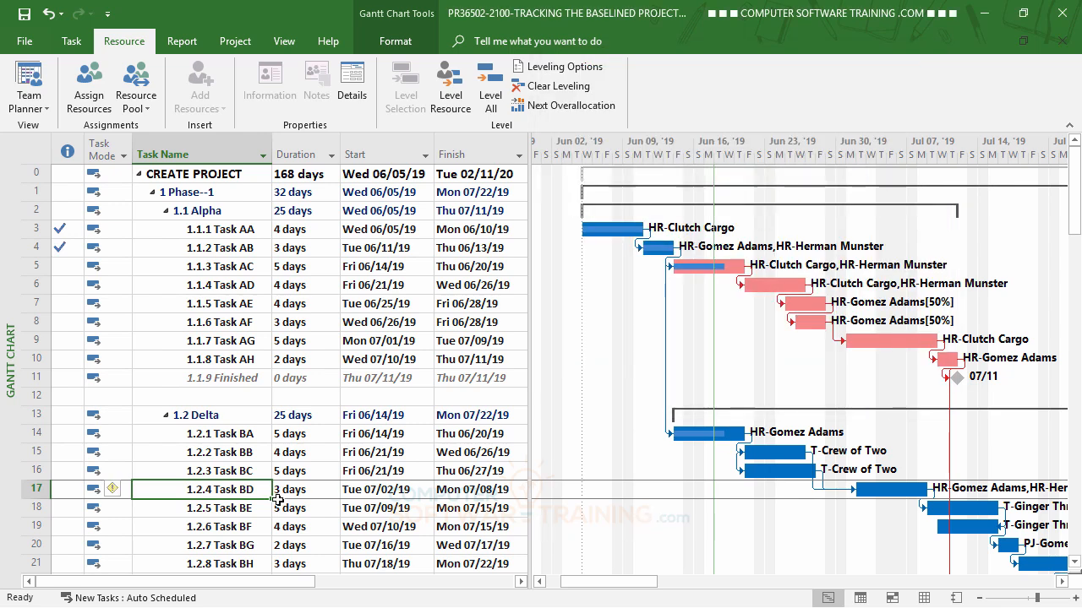
left_click(126, 490)
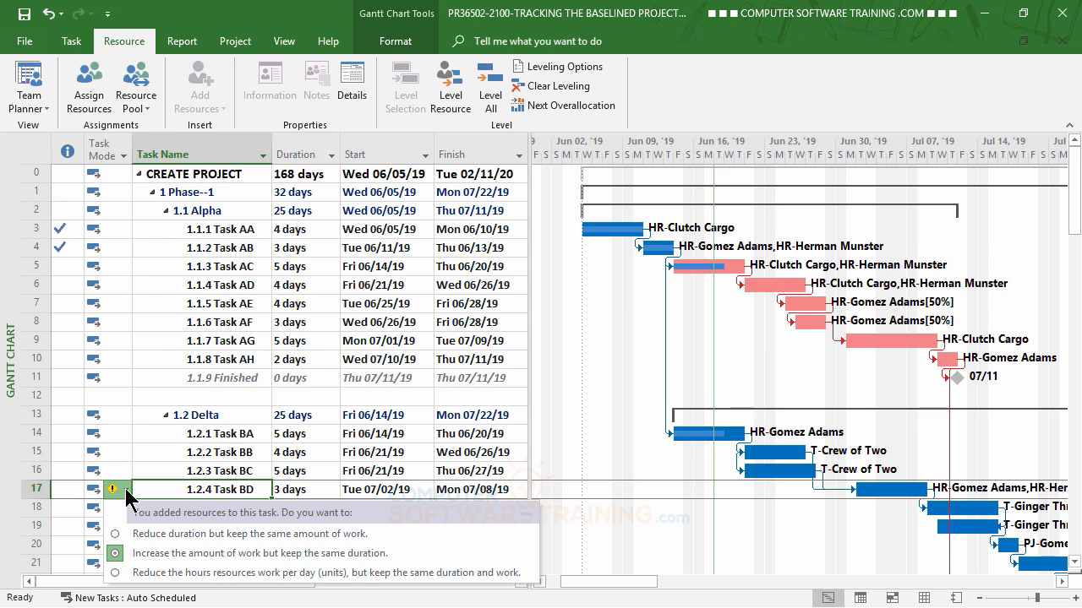
left_click(171, 554)
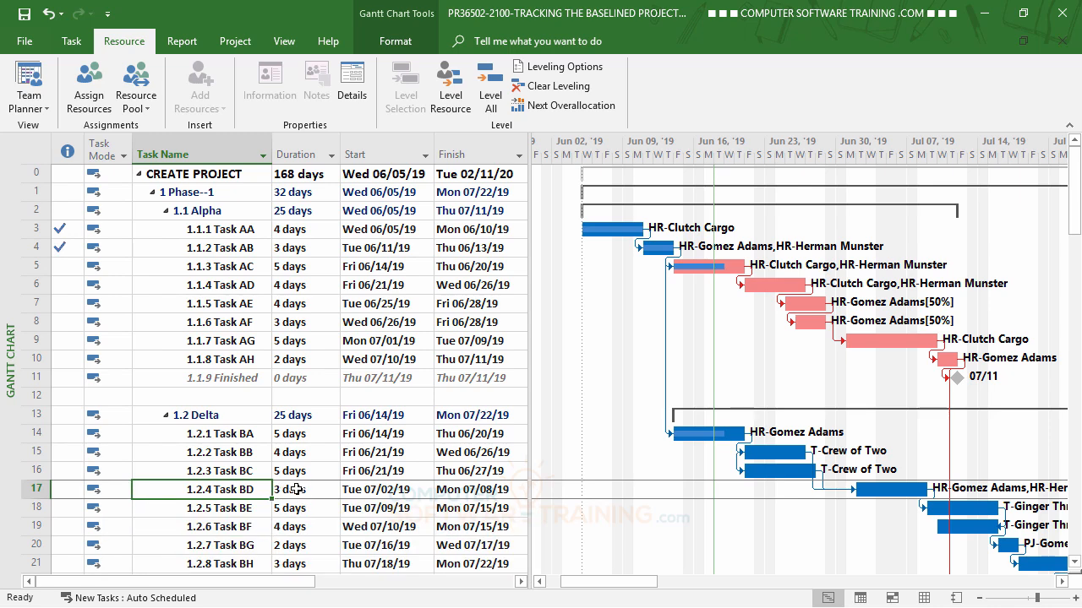
Step: Set Task BD's duration to 2 days, decreasing work but keeping the resources' hours per day the same
left_click(323, 492)
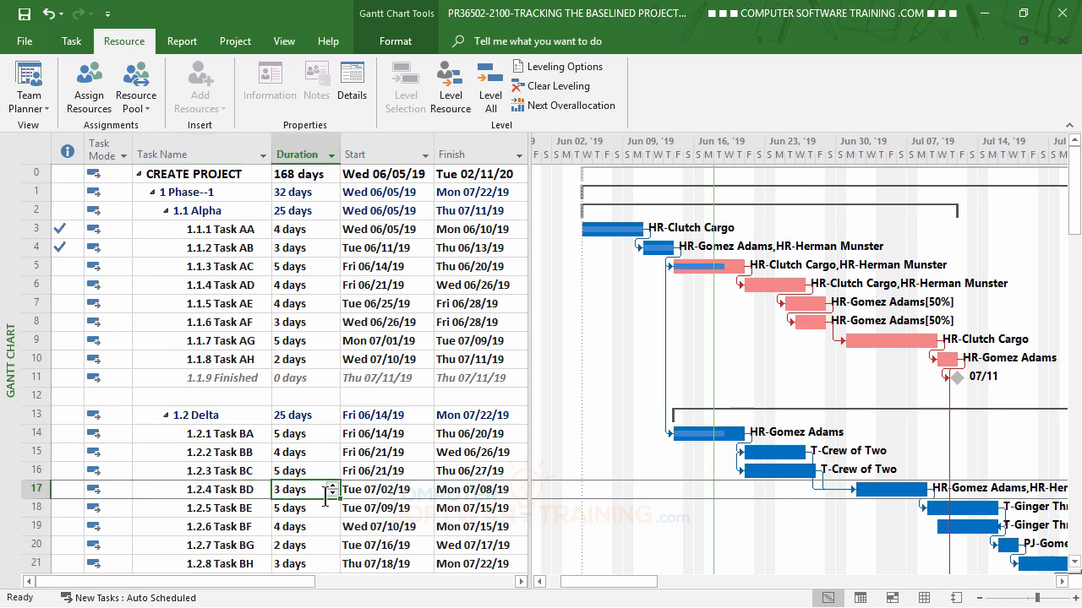
left_click(332, 492)
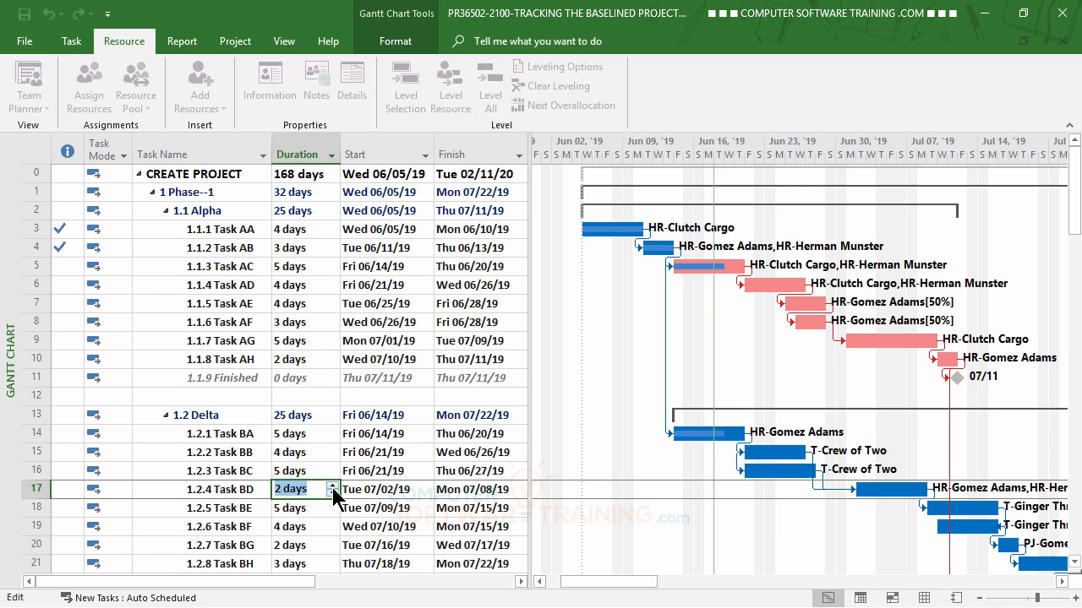
key("Return")
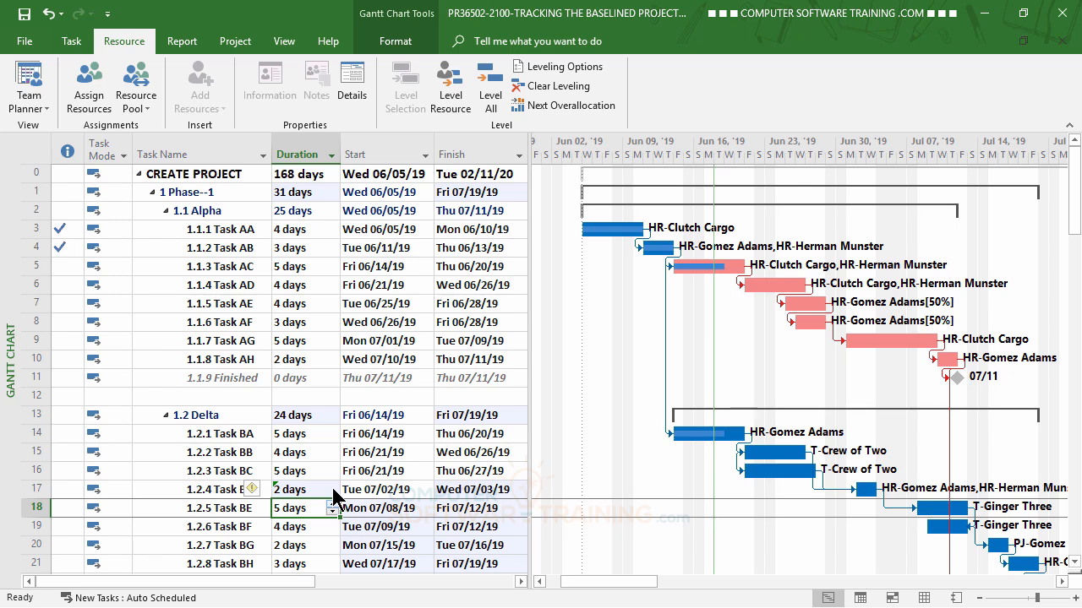
left_click(254, 490)
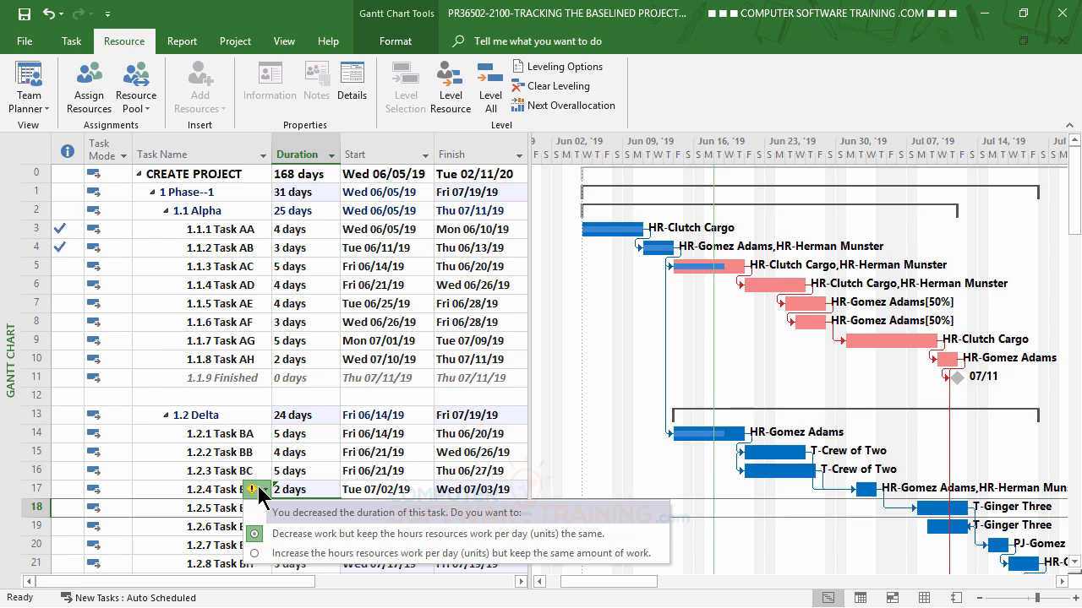
left_click(330, 535)
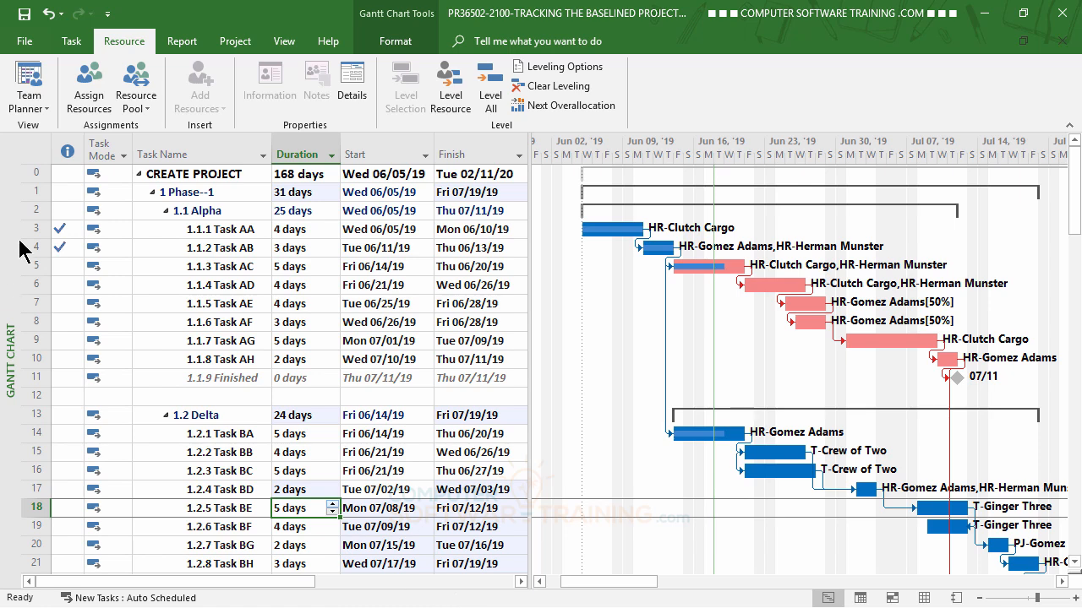
Step: Check how the Task BD change affects the project statistics for finish variance, duration, work and cost, and close them
left_click(235, 43)
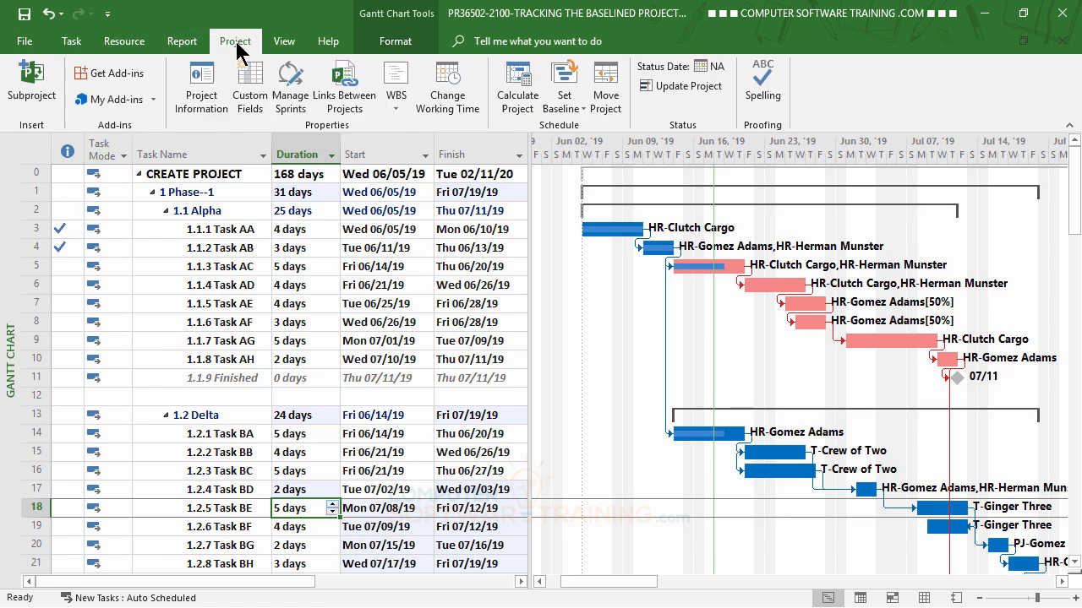
left_click(213, 108)
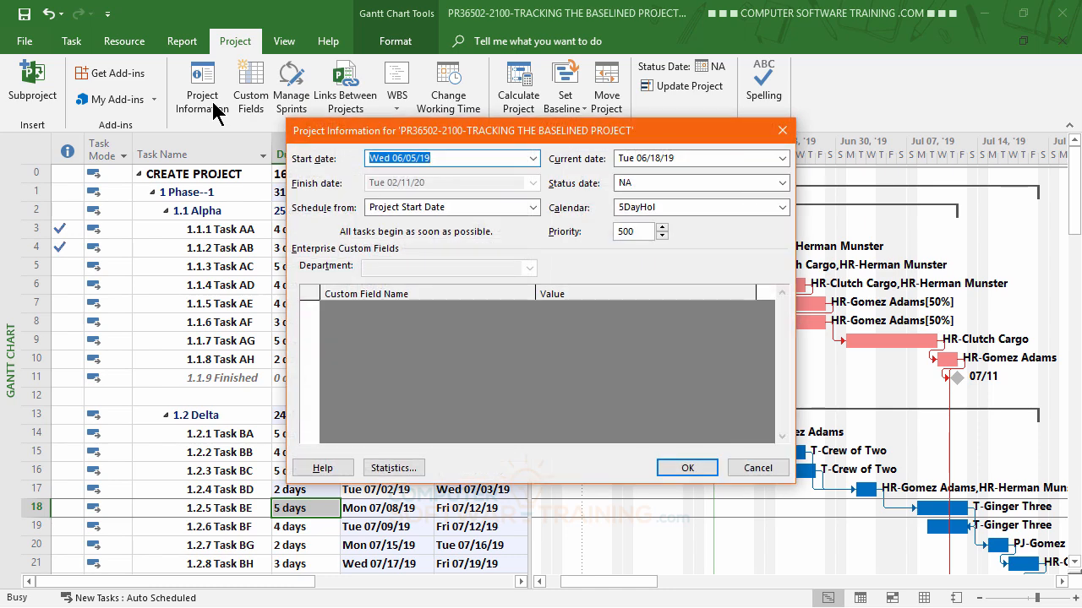
left_click(387, 467)
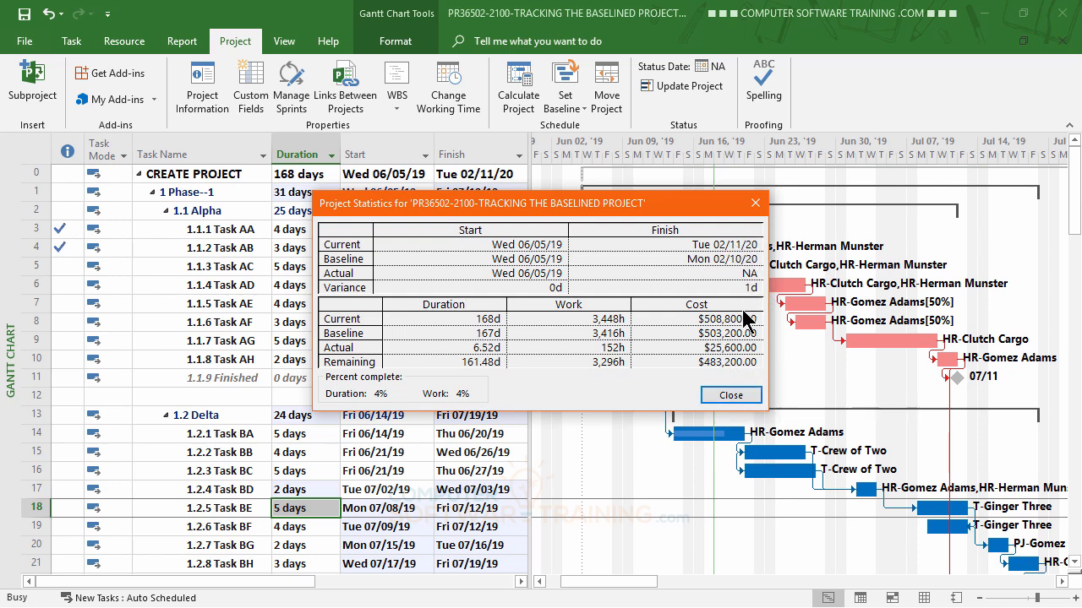
left_click(735, 403)
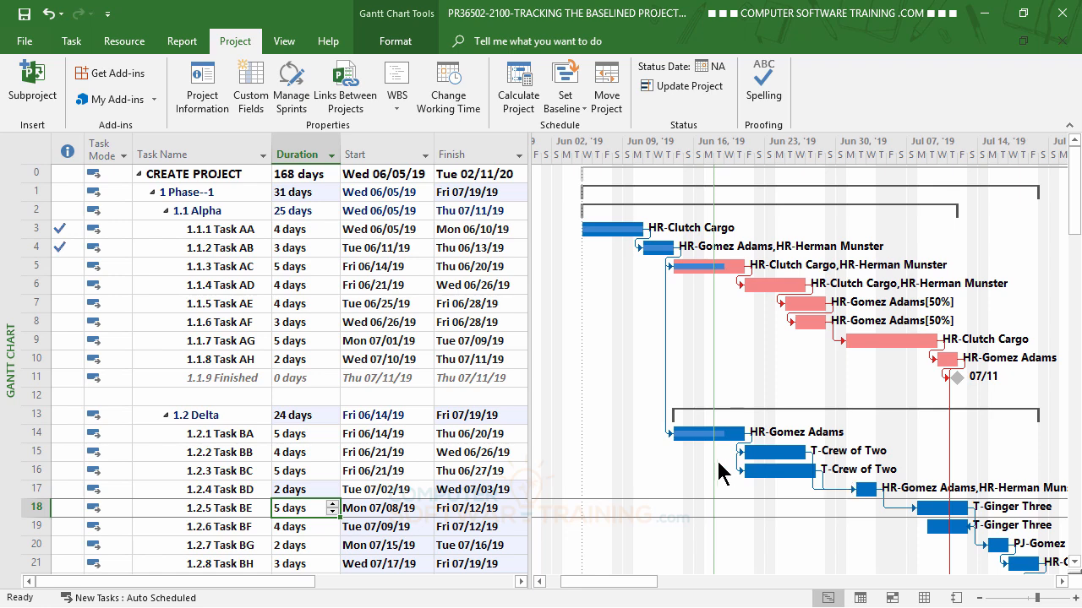
Step: Open resource assignment for Task CA under Gamma in Phase--2 and limit the listed resources to those available to work 6 days
left_click(233, 492)
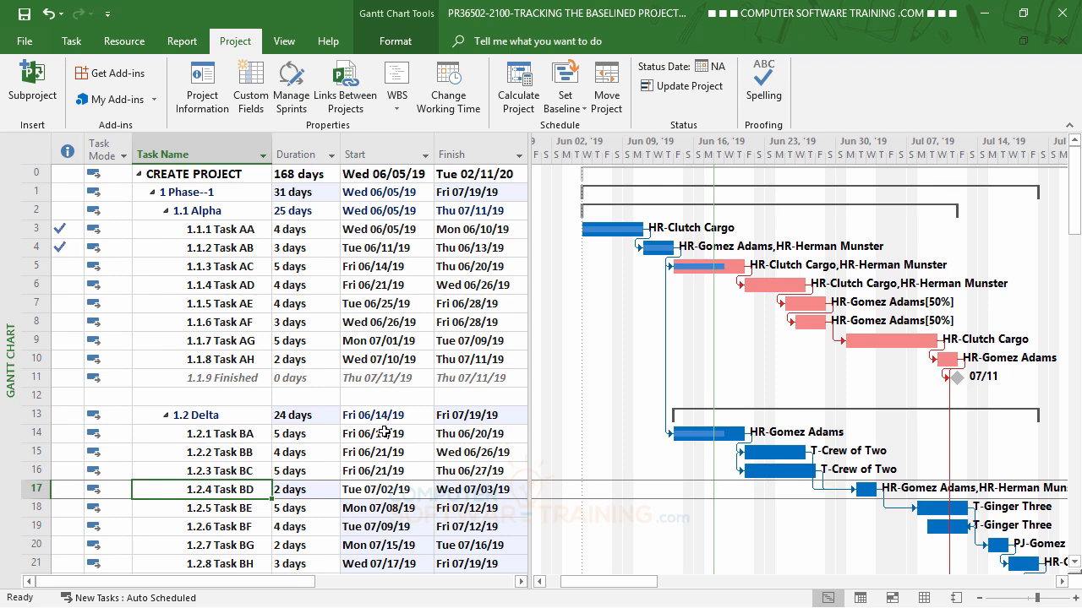
scroll(384, 434, "down", 2)
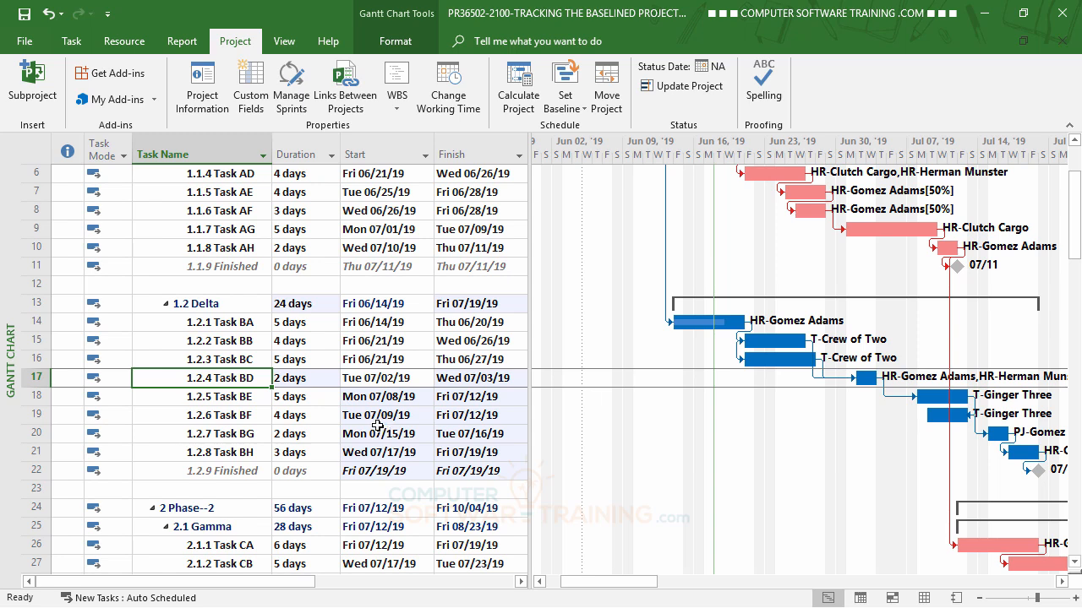
scroll(414, 452, "down", 2)
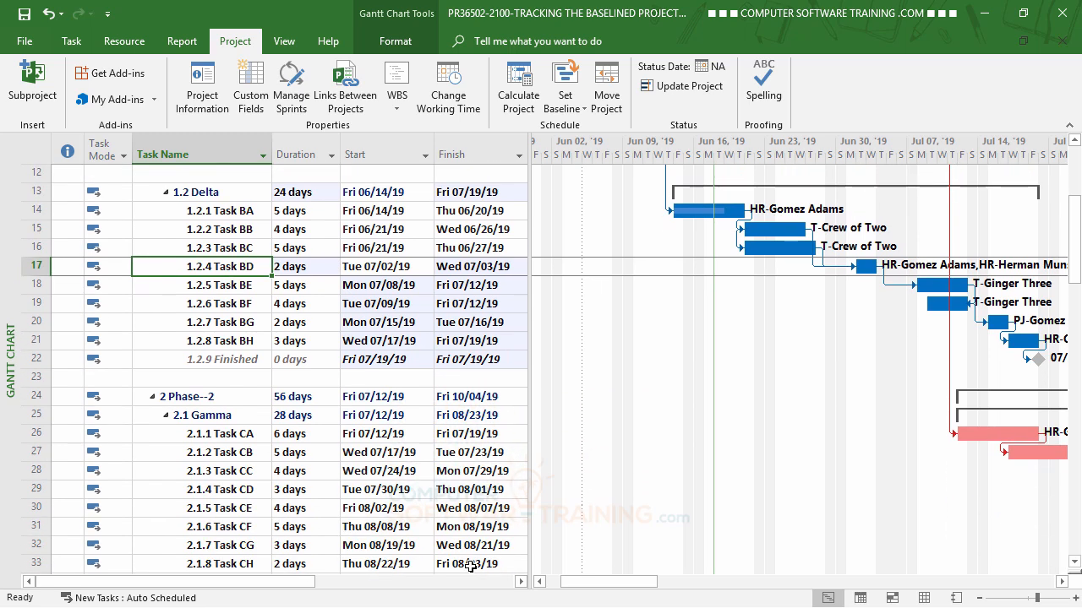
left_click_drag(588, 583, 655, 589)
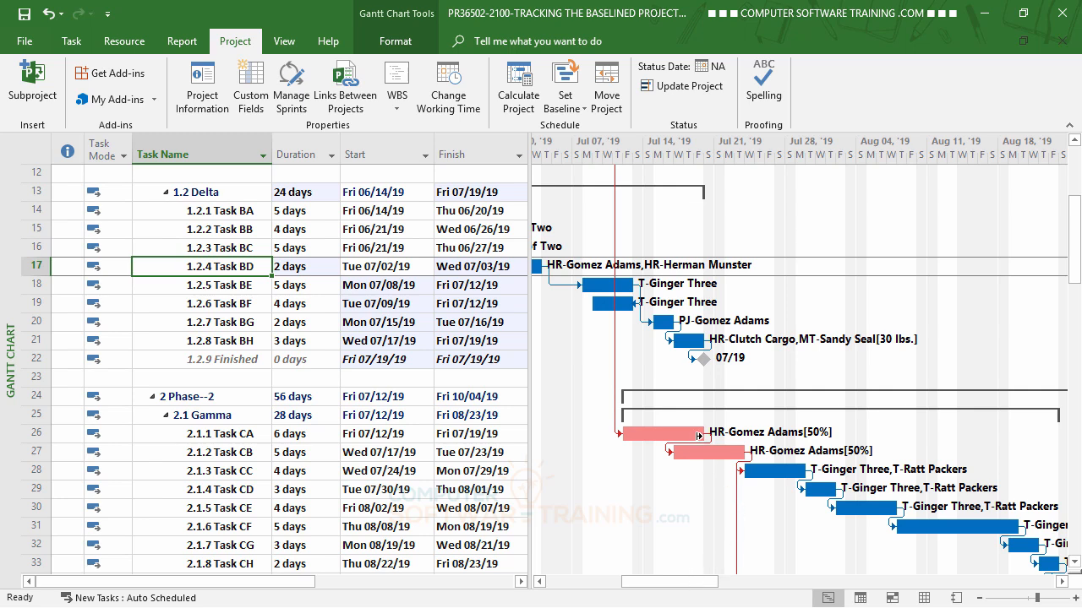
left_click(227, 434)
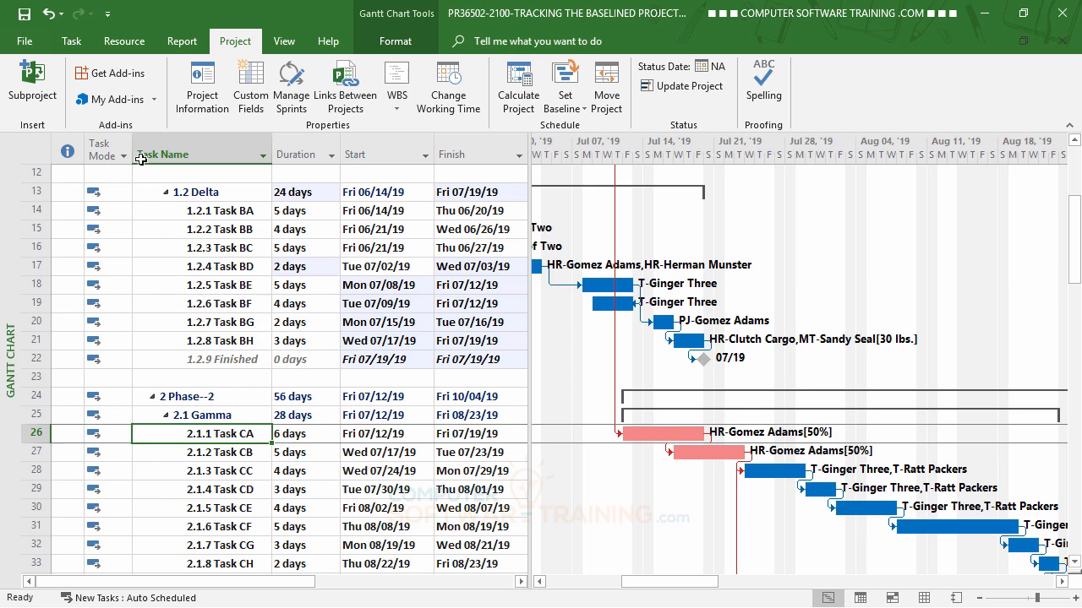
left_click(129, 45)
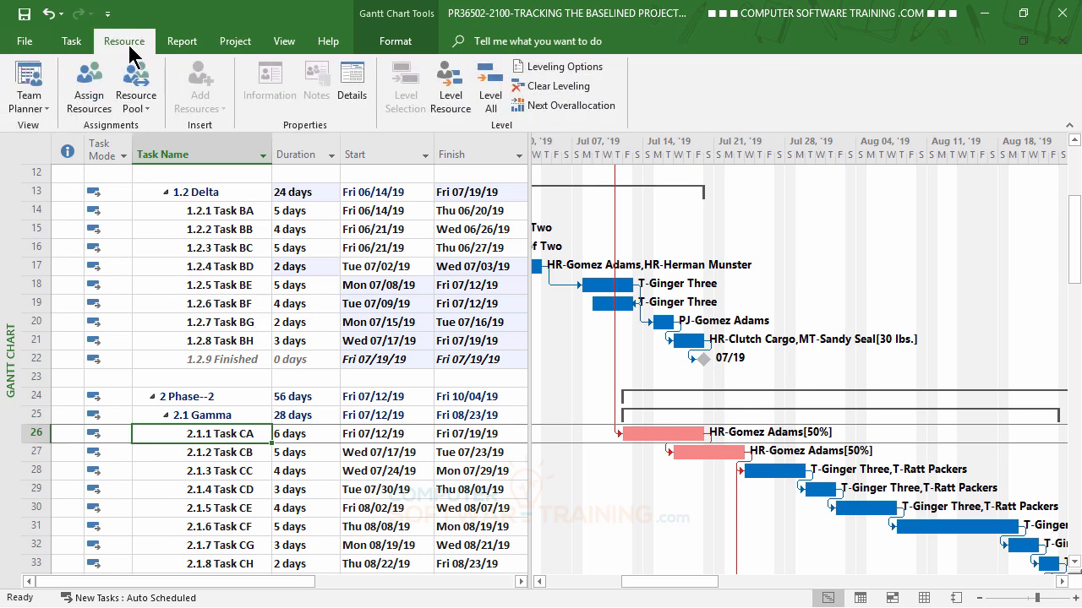
left_click(94, 88)
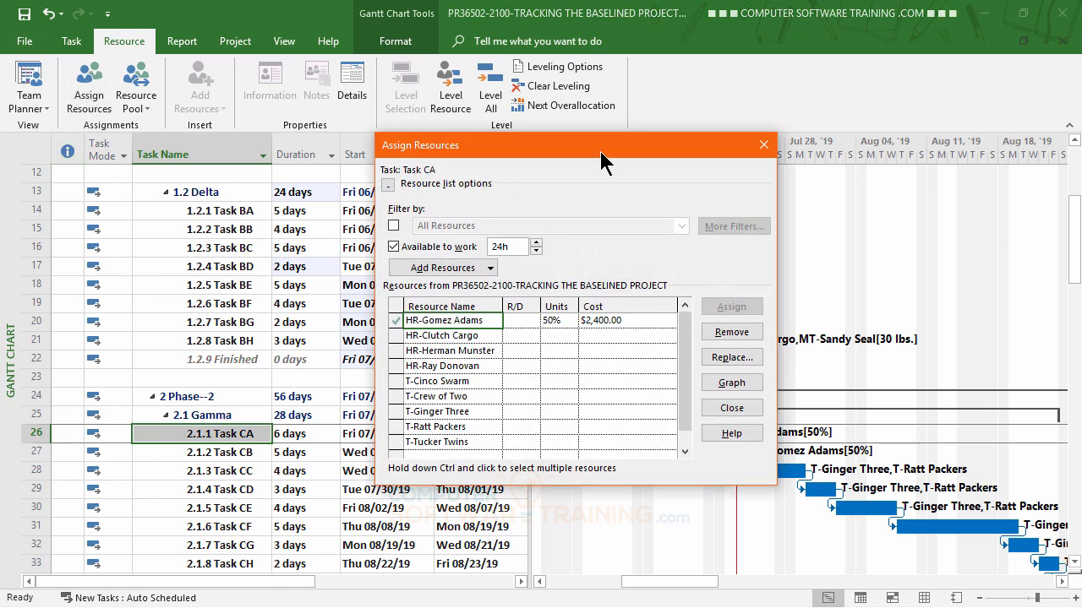
left_click_drag(601, 161, 689, 72)
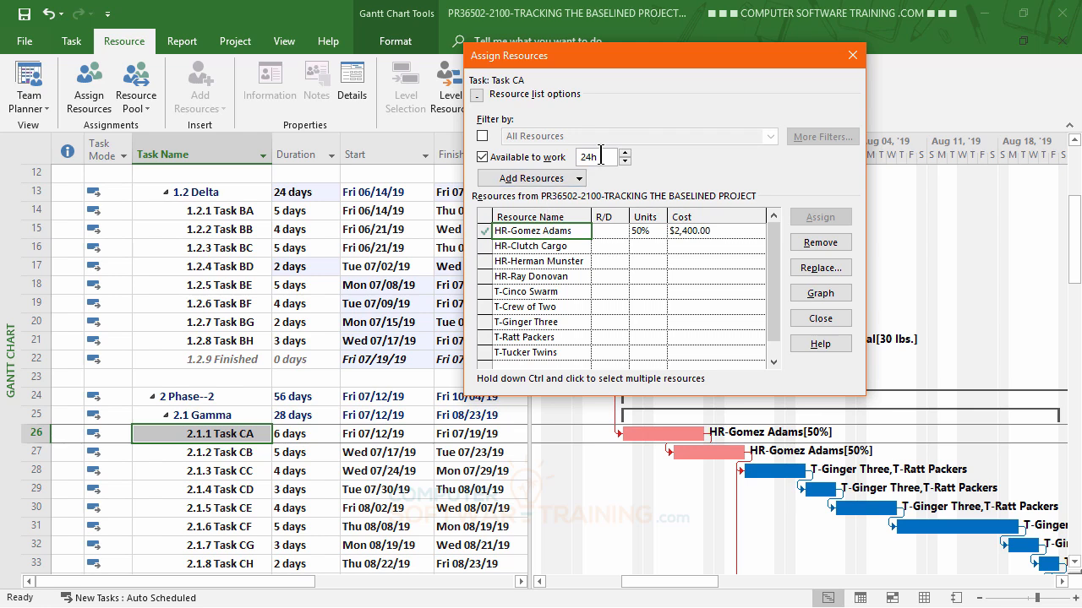
left_click_drag(601, 156, 578, 157)
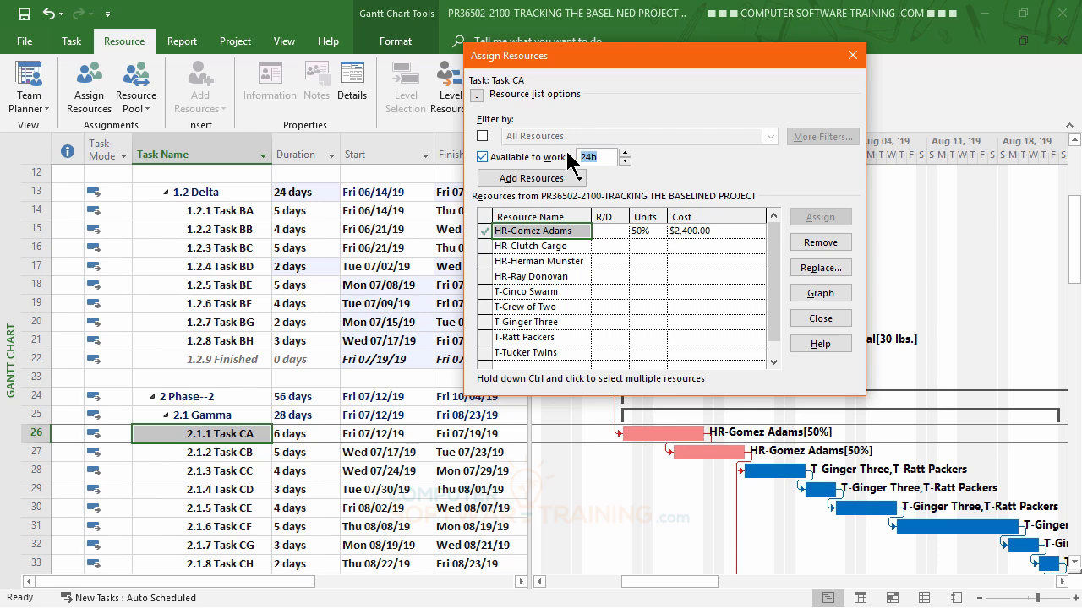
type("6d")
key("Tab")
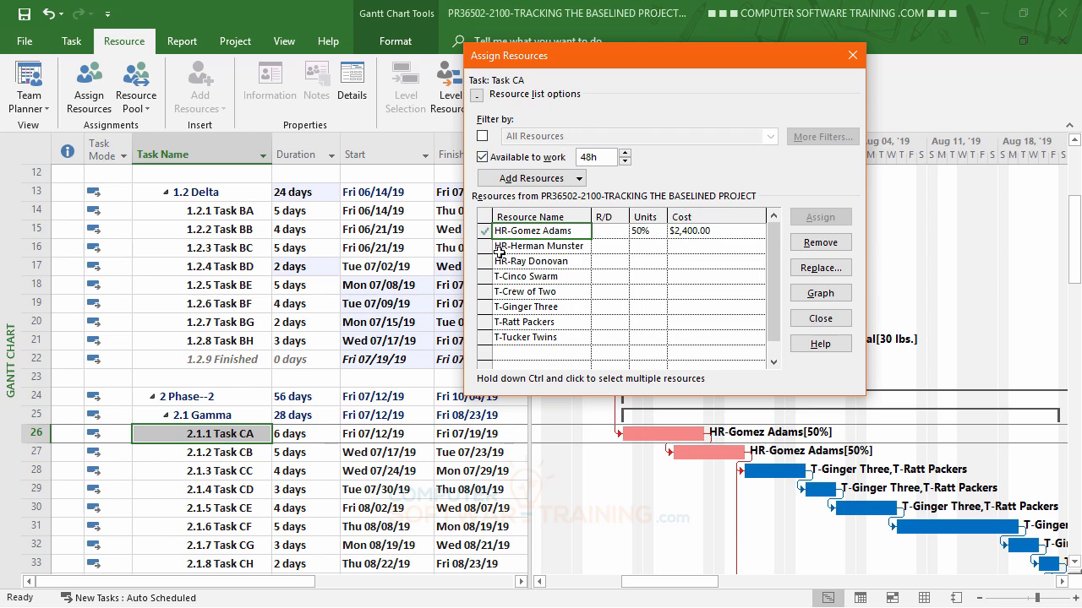
Step: Assign the first unassigned HR resource in the filtered list to Task CA at 100% units and finish assigning resources
left_click(532, 247)
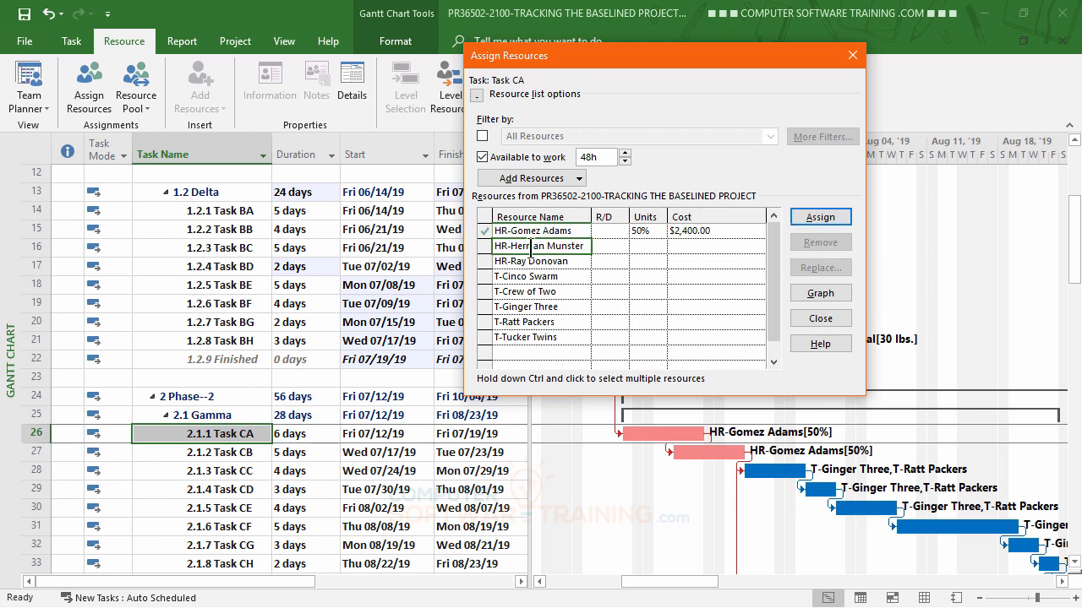
left_click(809, 219)
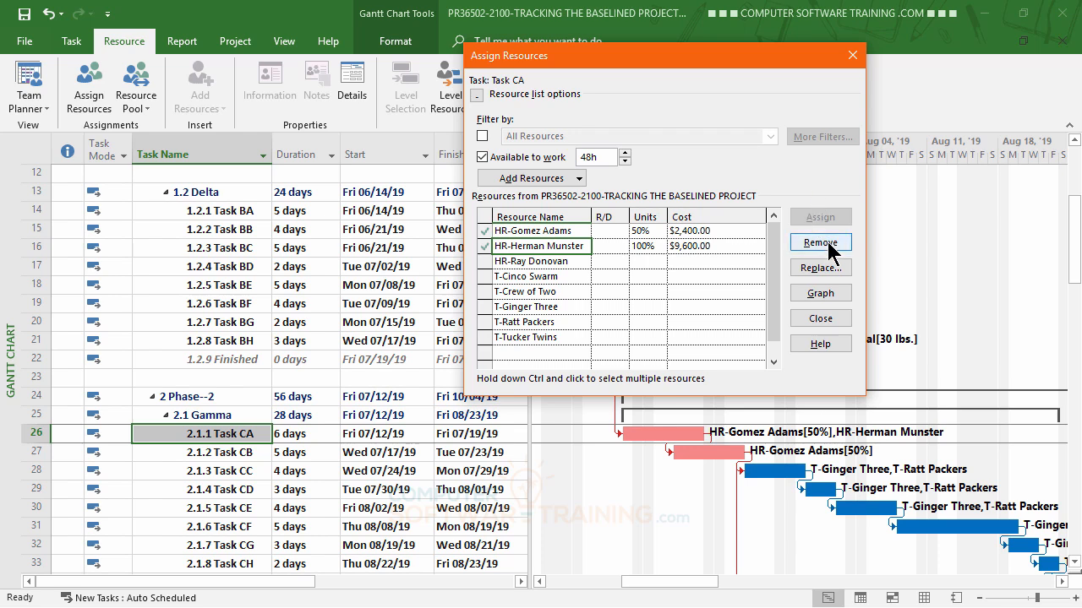
left_click(822, 318)
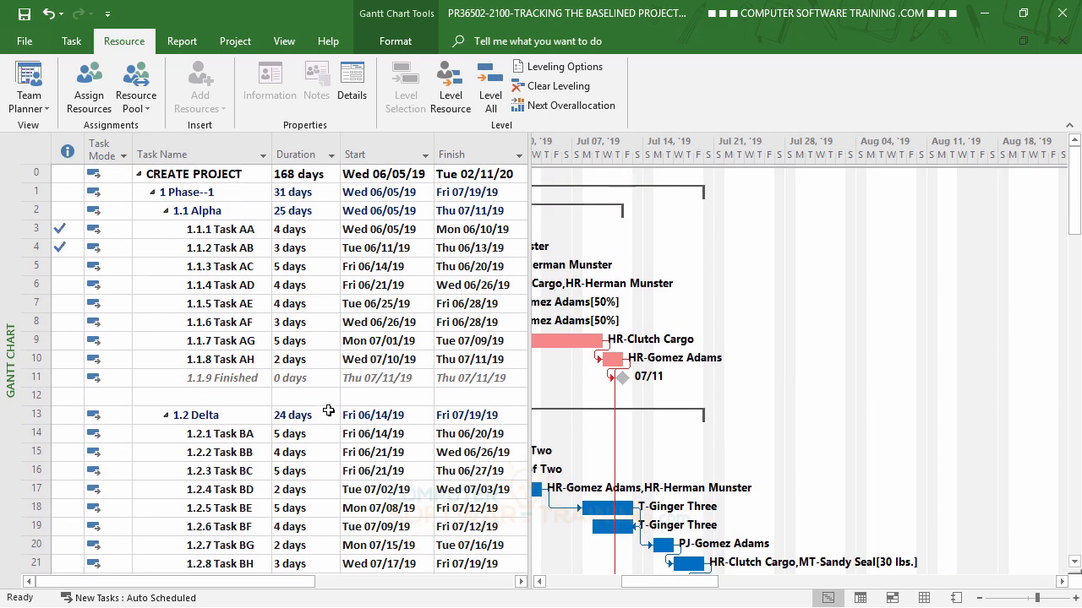
Step: Set Task CA's duration to 3 days, decreasing work but keeping the resources' hours per day the same
scroll(329, 411, "down", 14)
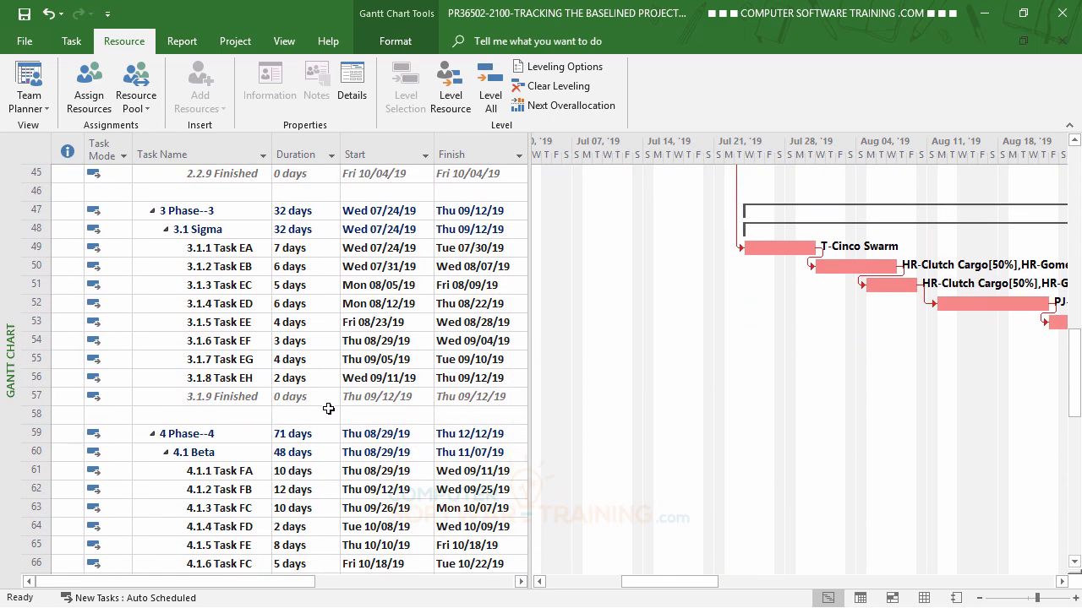
scroll(329, 411, "up", 13)
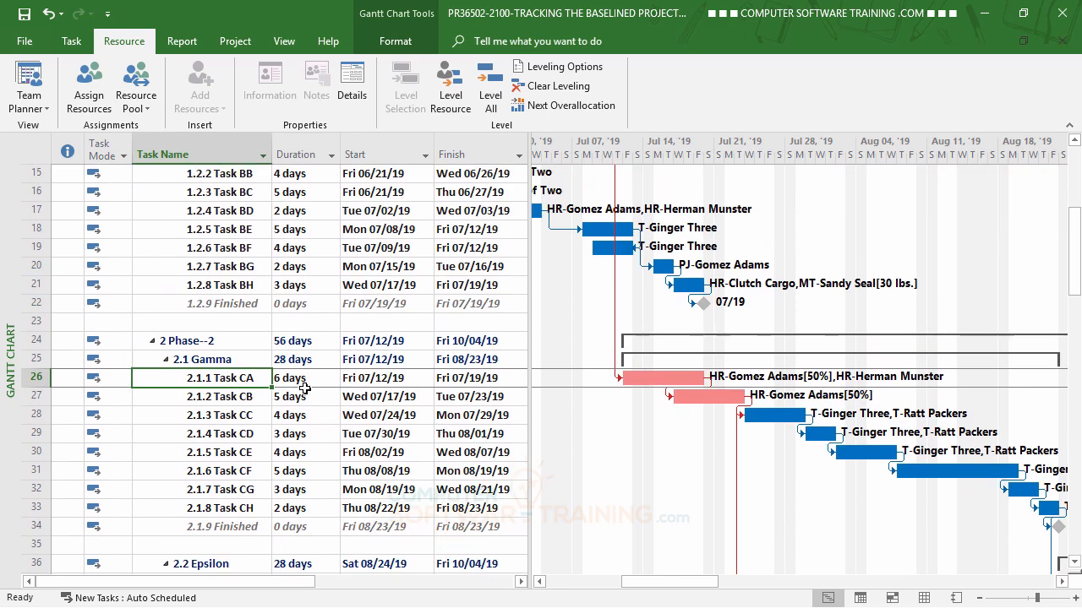
left_click(308, 380)
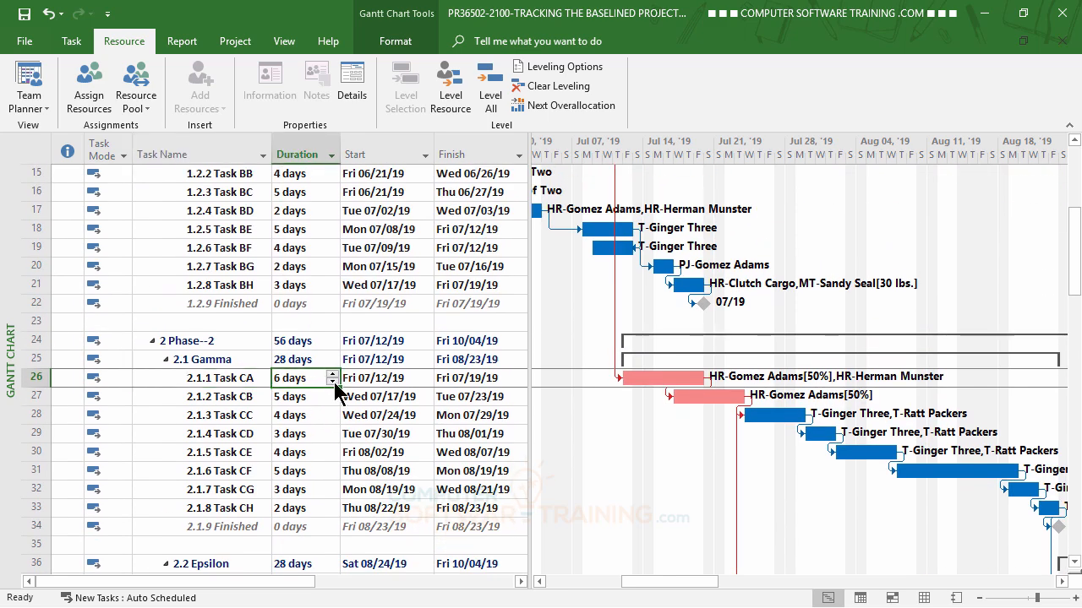
left_click(333, 382)
left_click(332, 382)
left_click(333, 382)
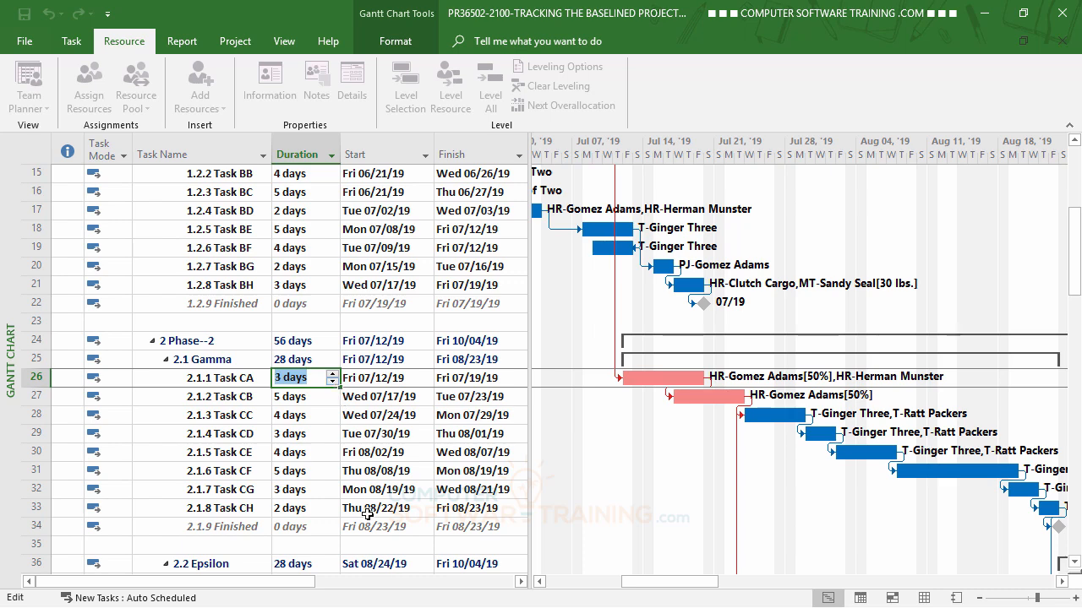
key("Return")
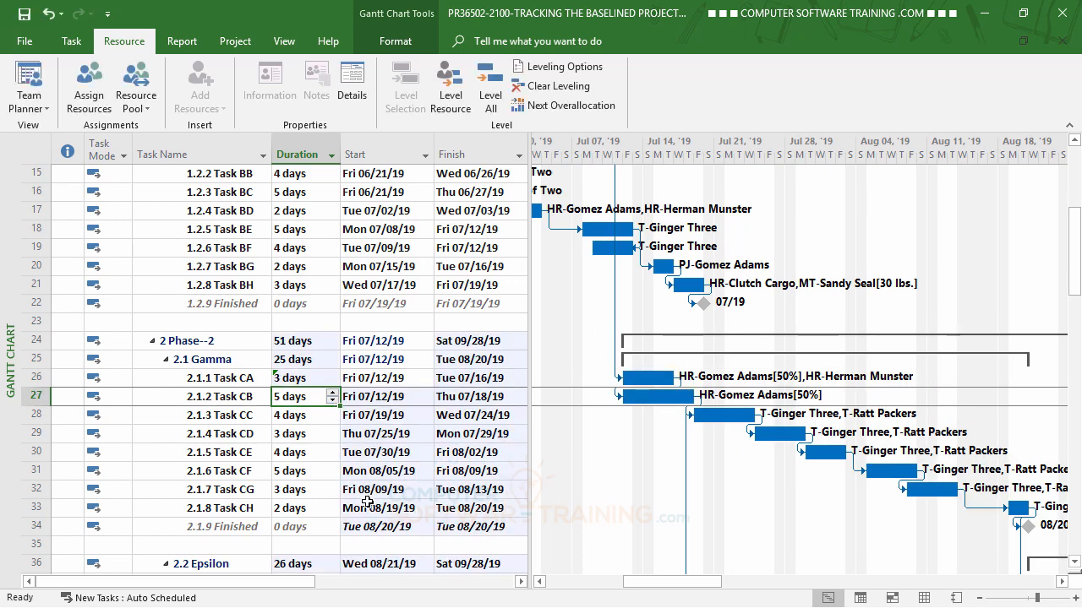
left_click(302, 377)
left_click(252, 381)
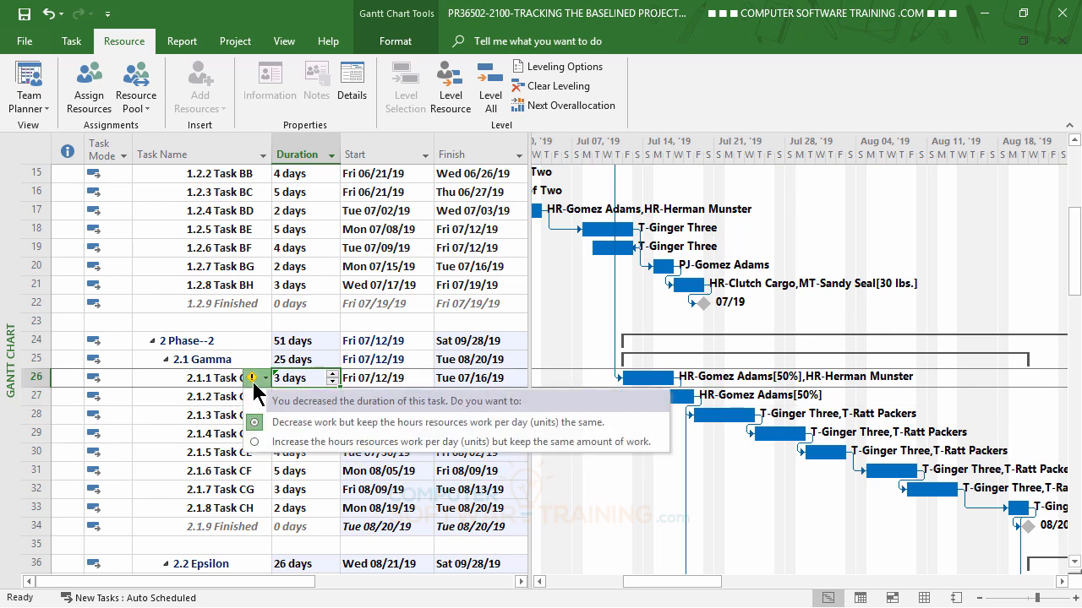
left_click(298, 429)
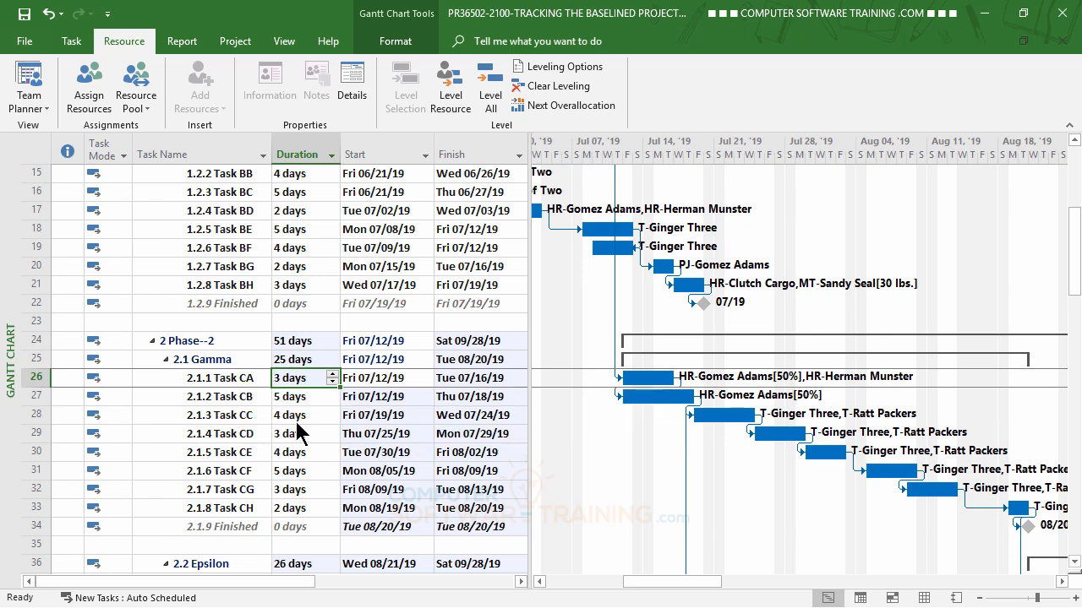
Step: Check how the Task CA change affects the project statistics for finish variance, duration, work and cost, and close them
scroll(294, 418, "up", 5)
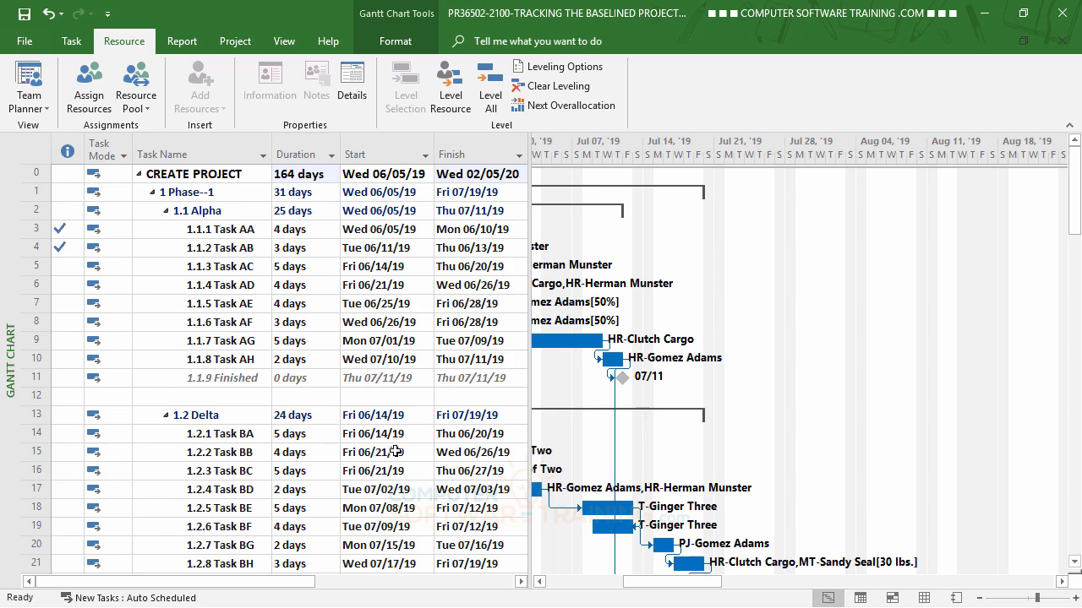
left_click(241, 42)
left_click(213, 98)
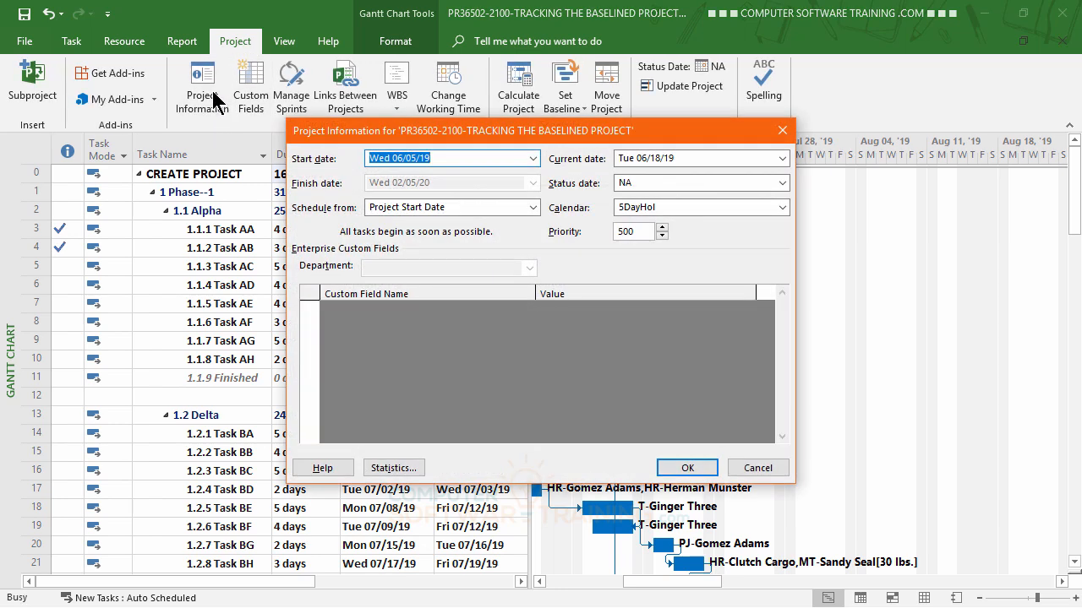
left_click(394, 469)
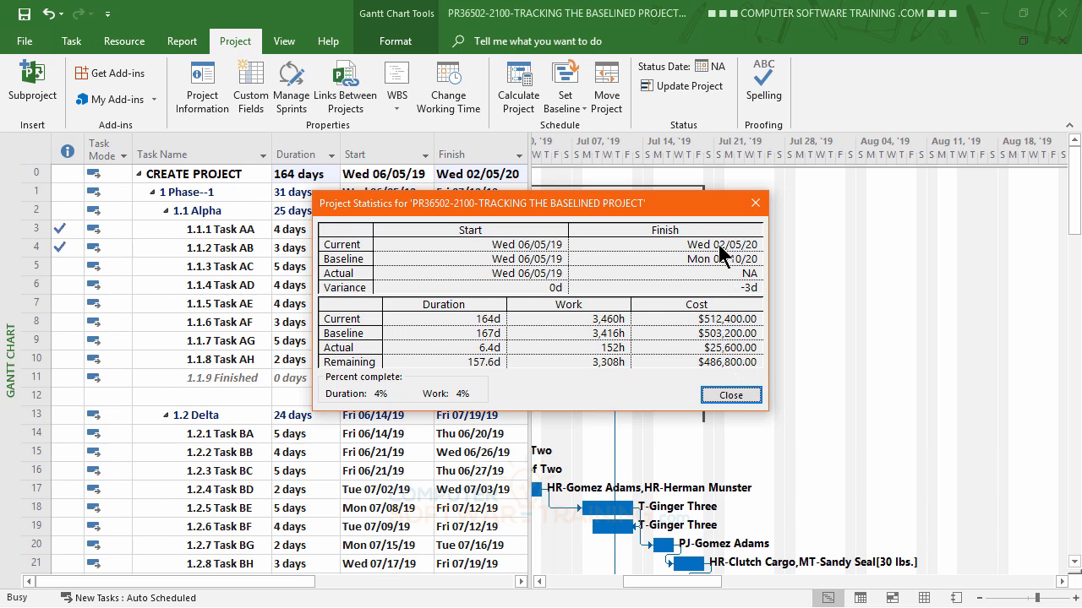
left_click(730, 396)
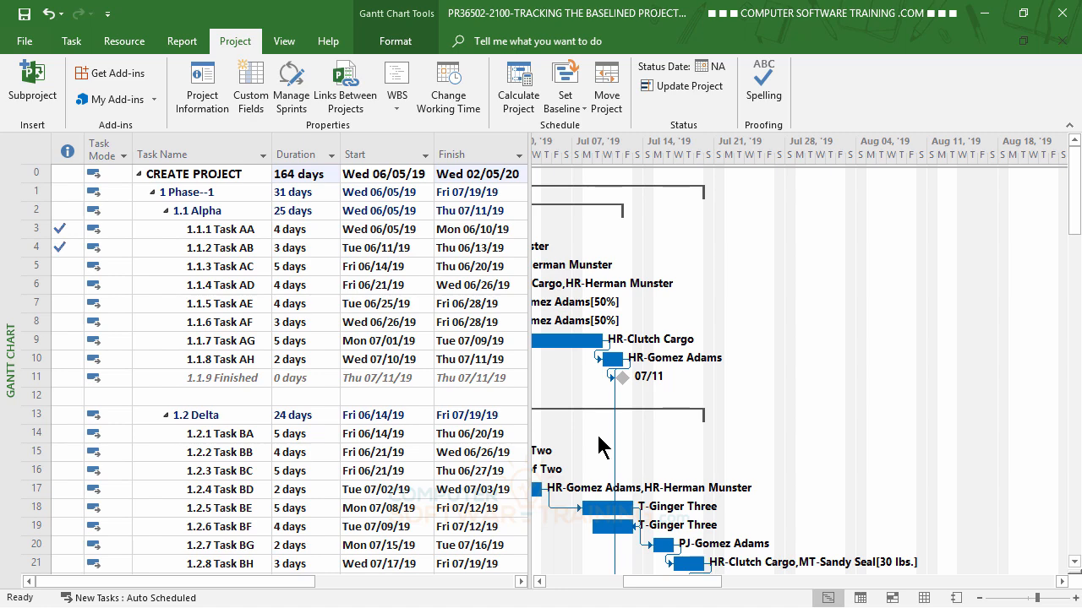
Step: Set the project's current date to Tue 07/02/19
left_click(197, 266)
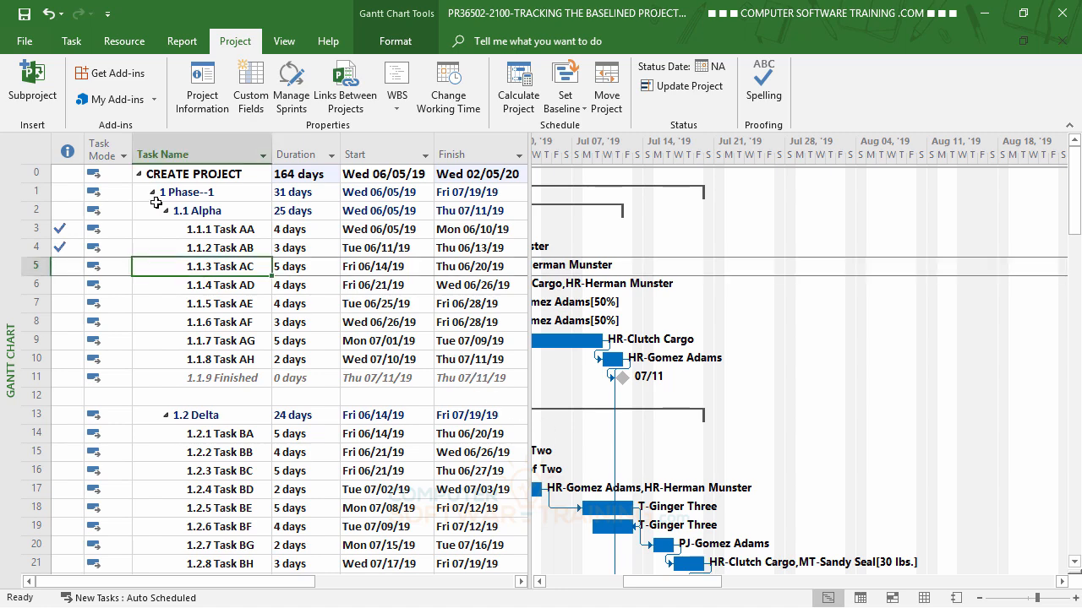
left_click(71, 41)
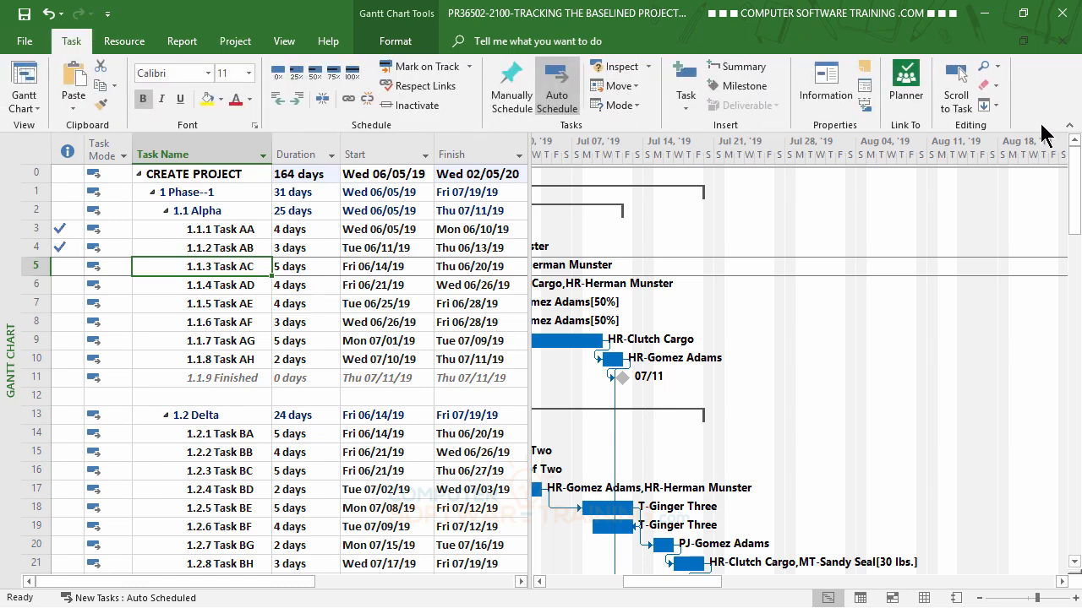
left_click(958, 94)
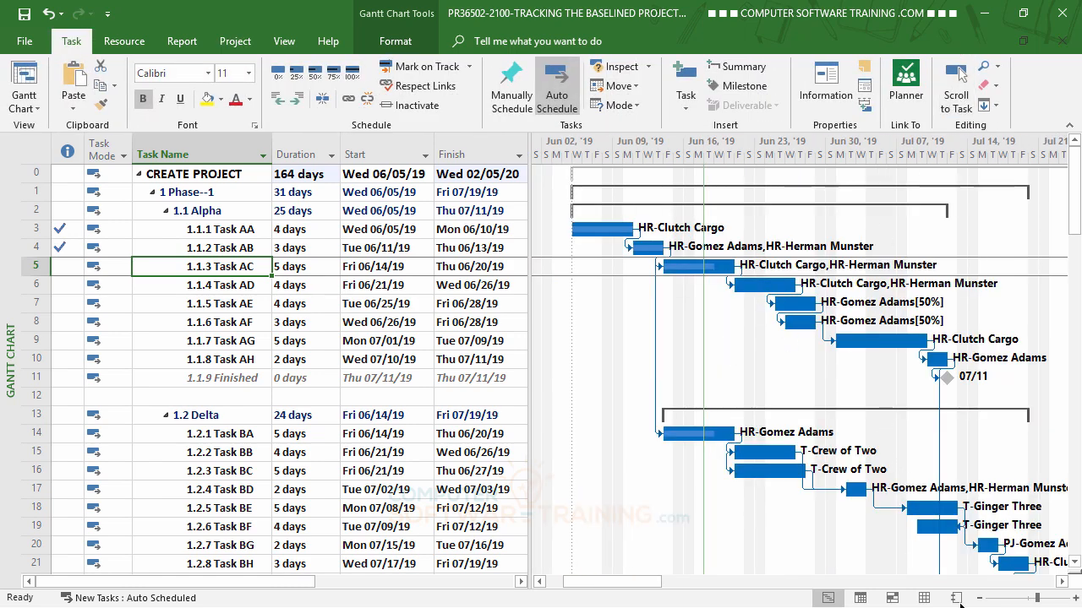
left_click(1061, 581)
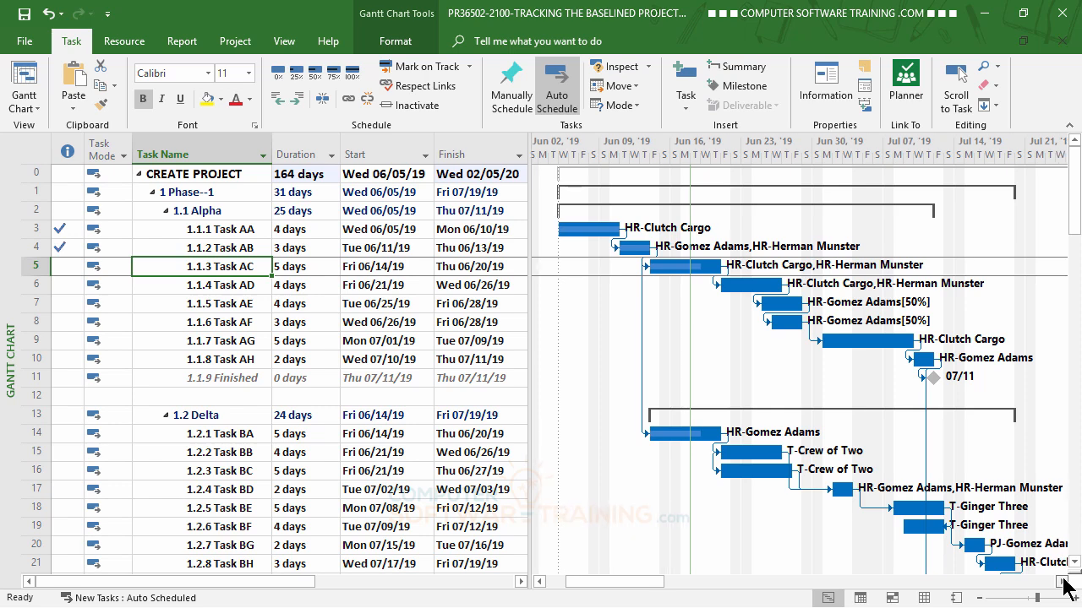
left_click(1062, 581)
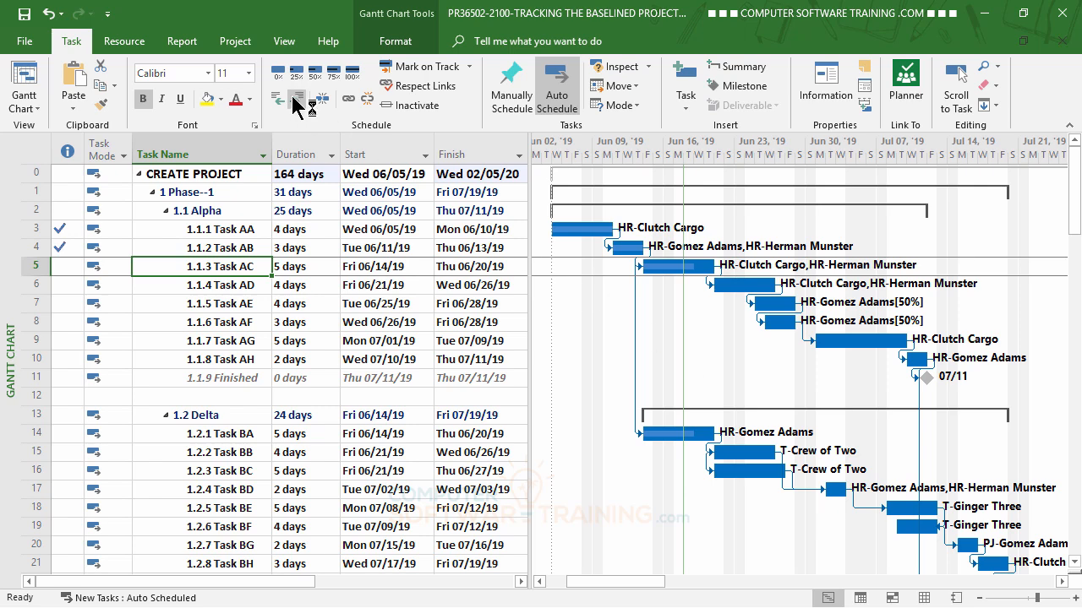
left_click(236, 43)
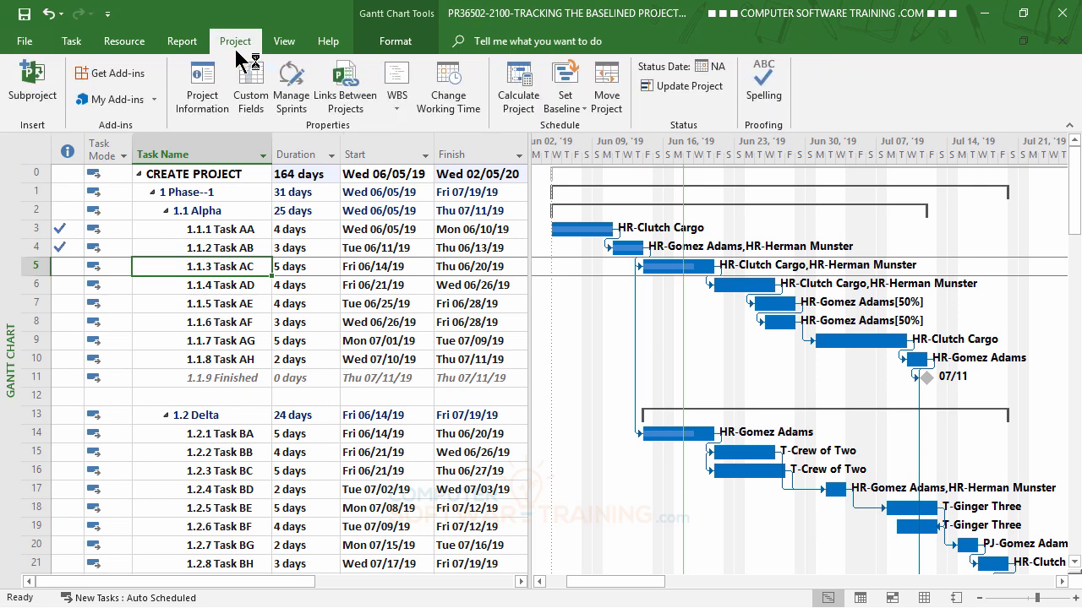
left_click(203, 91)
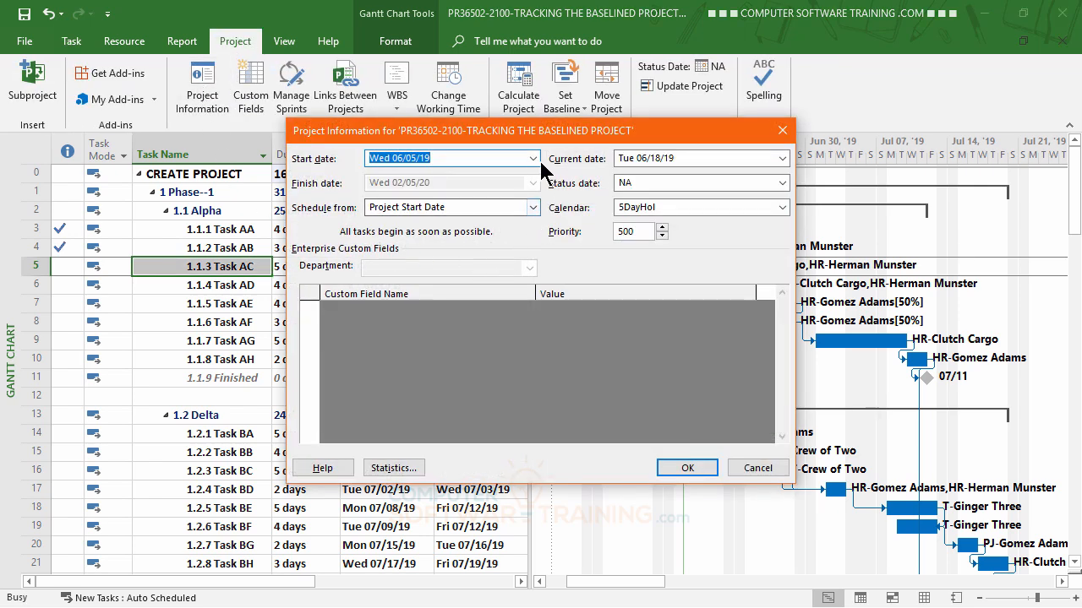
left_click(760, 154)
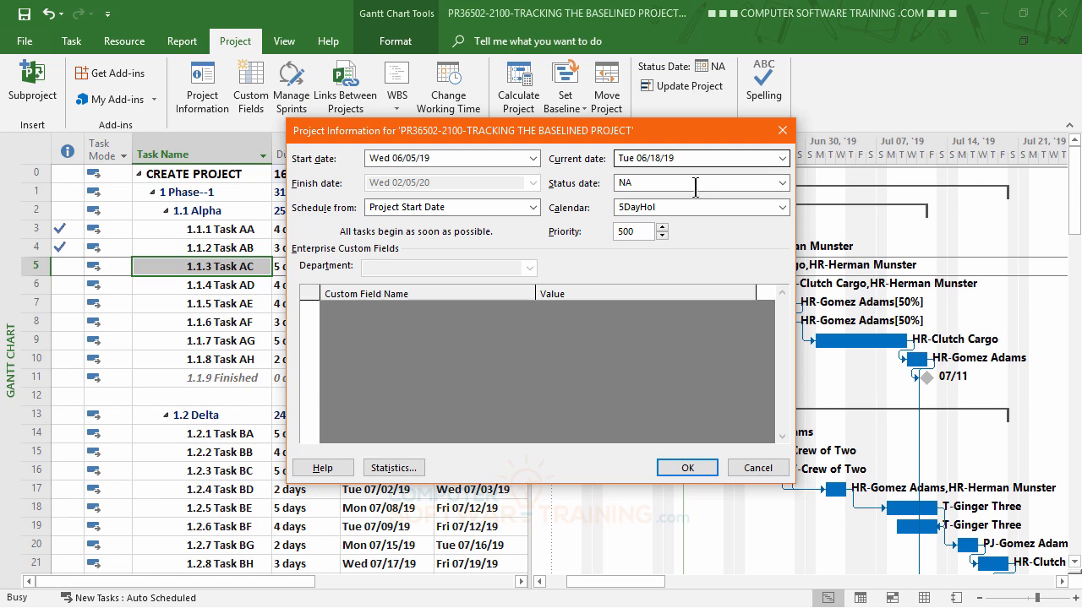
left_click(782, 159)
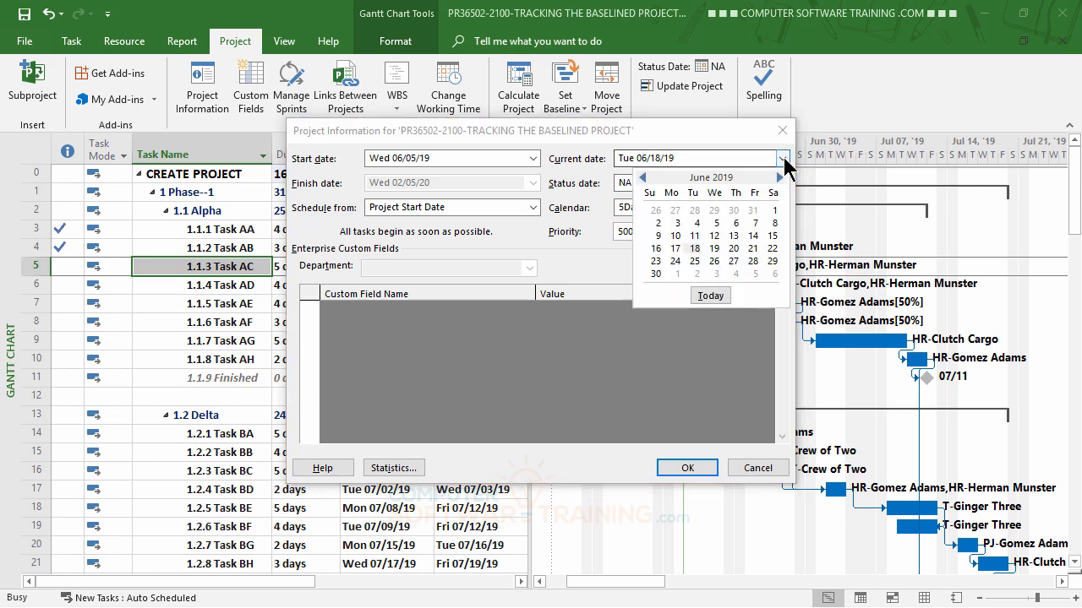
left_click(779, 178)
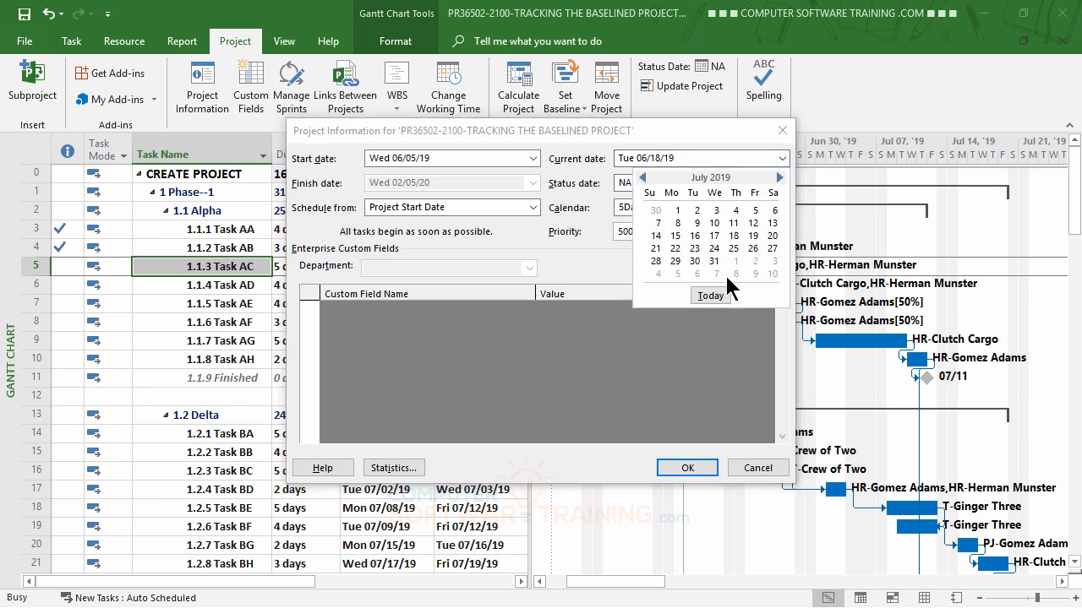
left_click(696, 211)
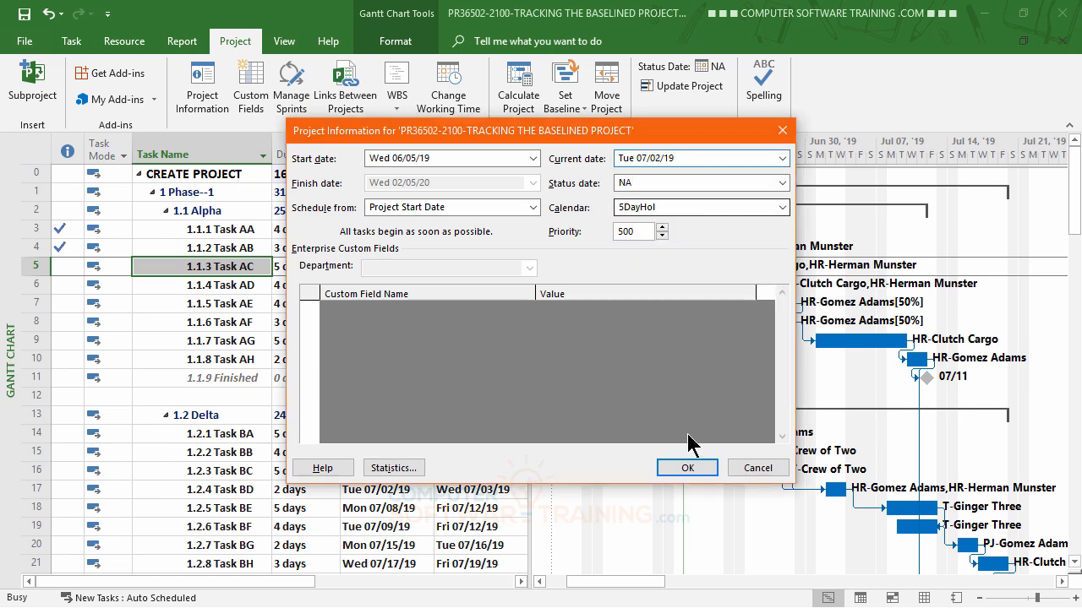
left_click(687, 468)
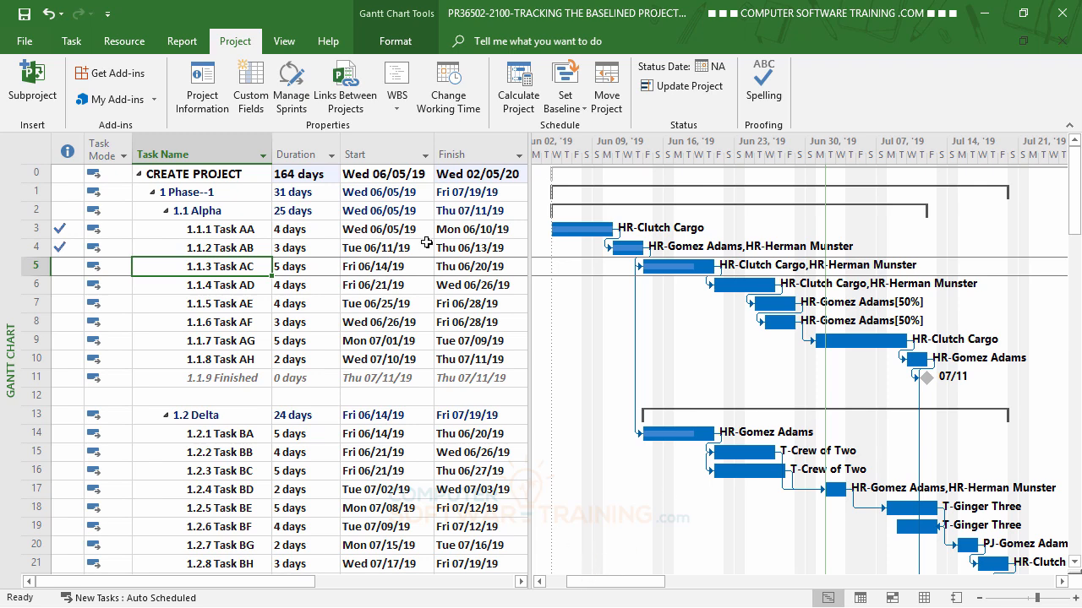
Step: Highlight the late tasks in the task list and review all phases for highlighted rows
left_click(283, 42)
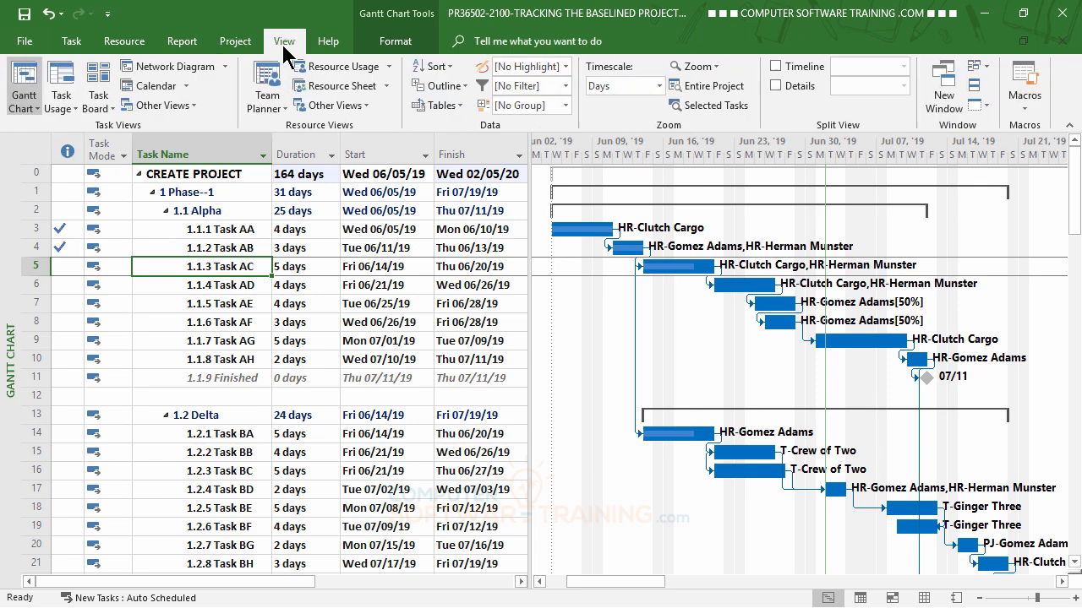
left_click(565, 67)
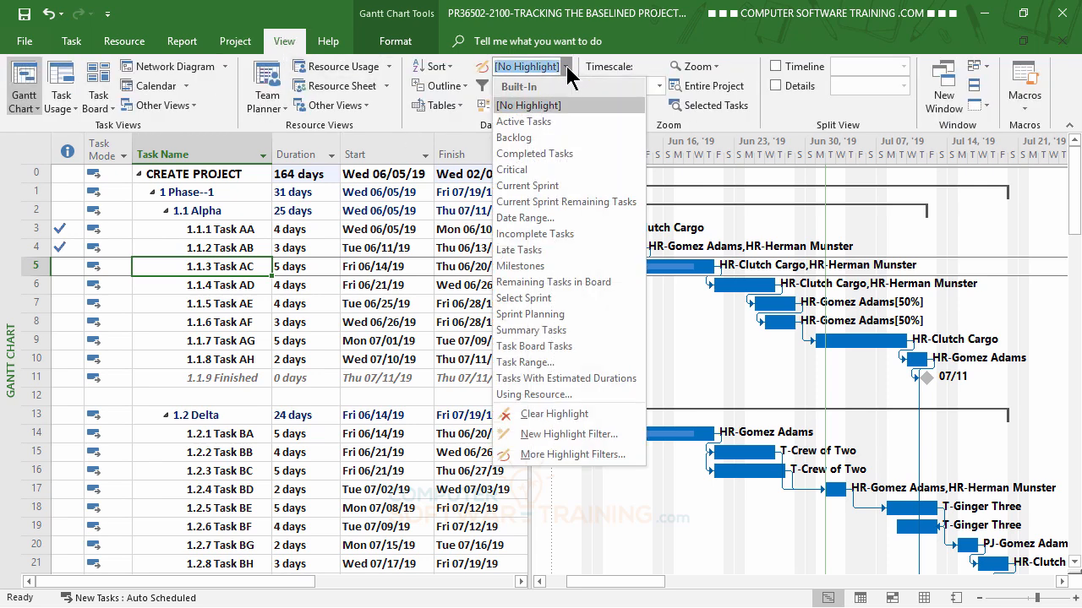
left_click(518, 250)
scroll(399, 341, "down", 4)
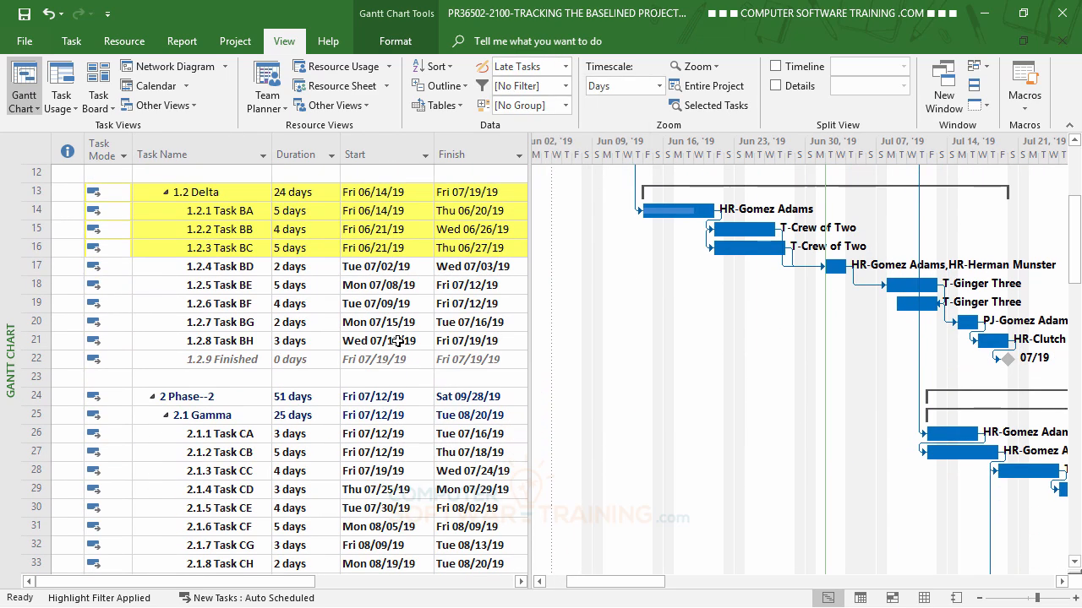
scroll(398, 341, "down", 17)
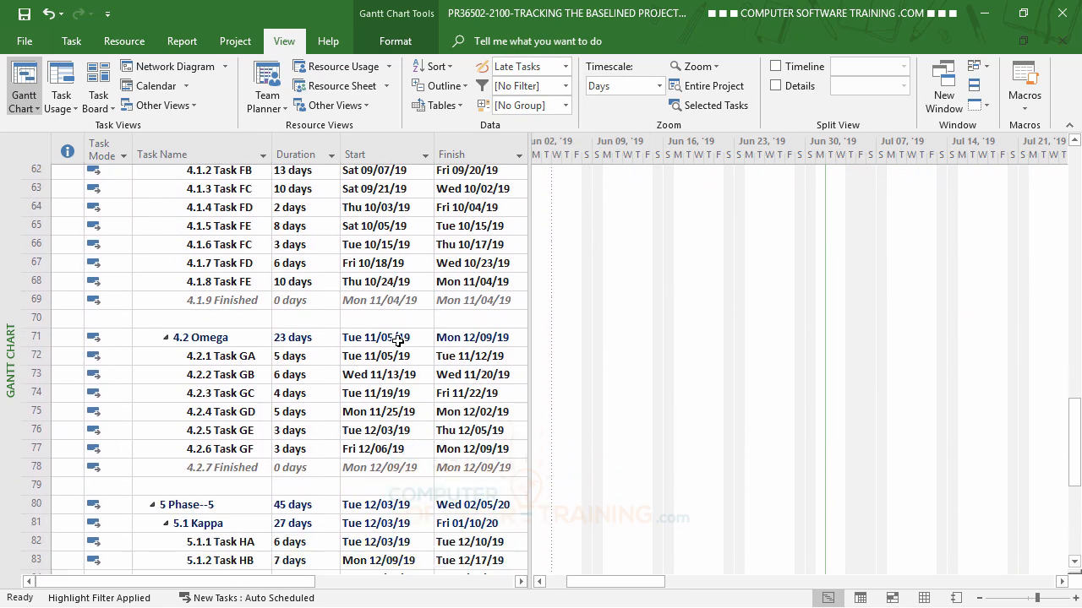
scroll(398, 341, "down", 7)
scroll(398, 340, "up", 14)
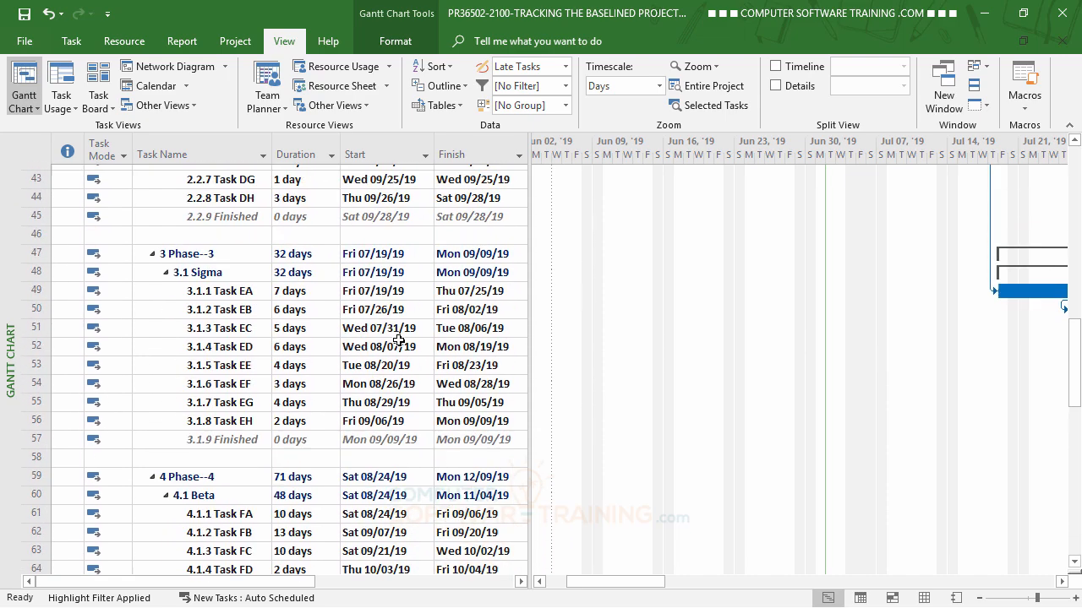
scroll(398, 341, "up", 14)
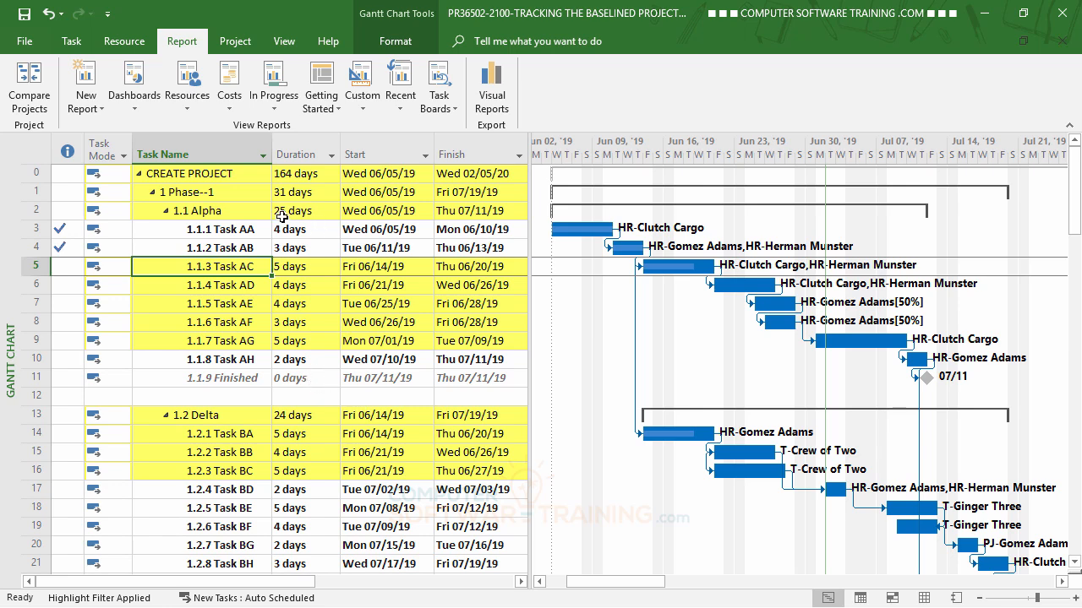
Step: Mark Task AC under Alpha as 100% complete and set Task AD's duration to 6 days
left_click(77, 48)
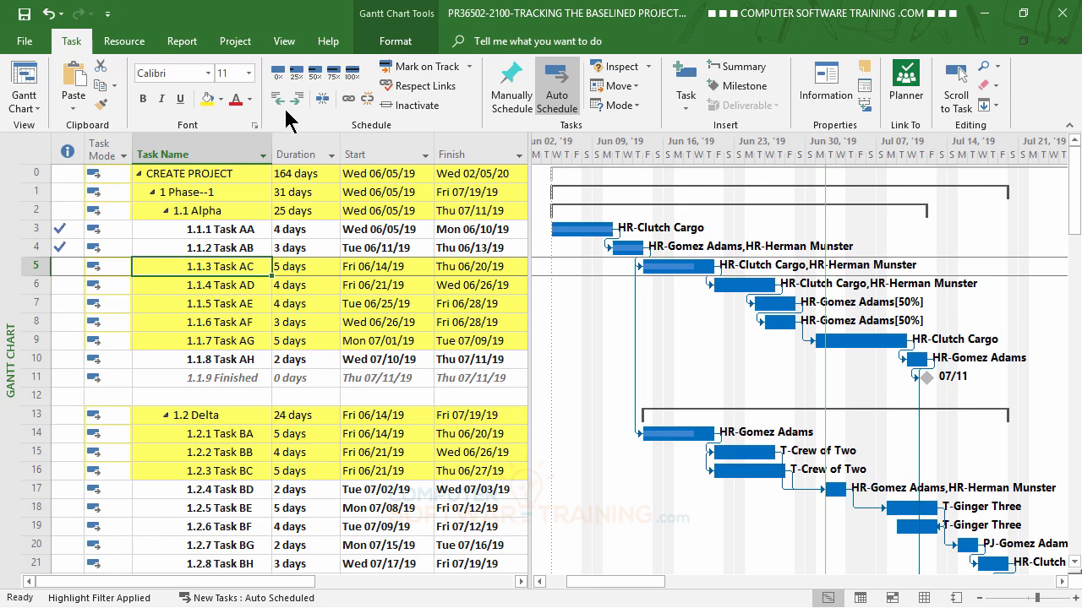
left_click(353, 75)
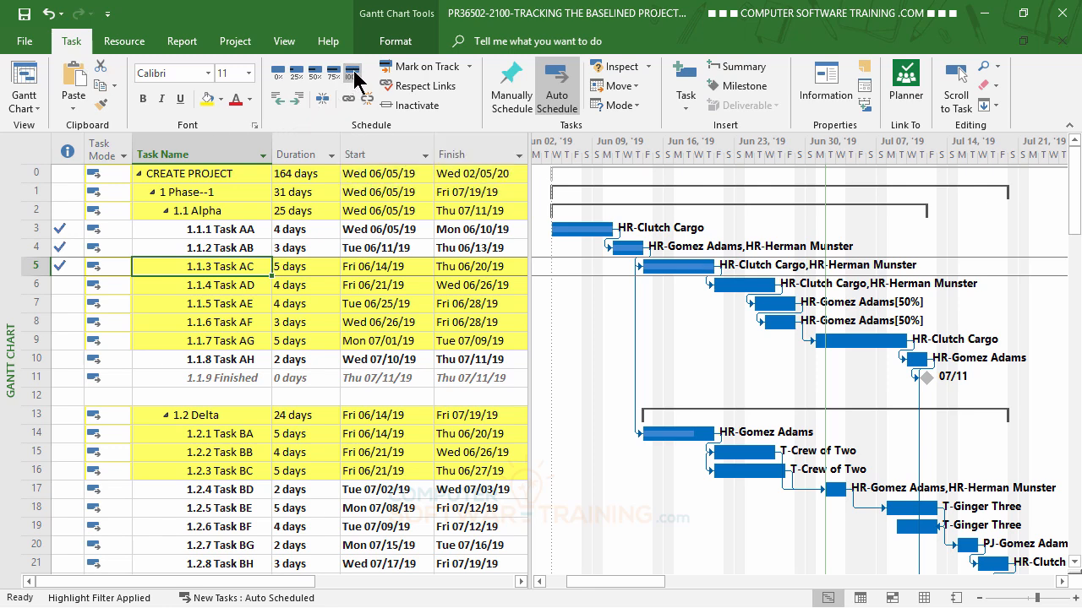
left_click(217, 286)
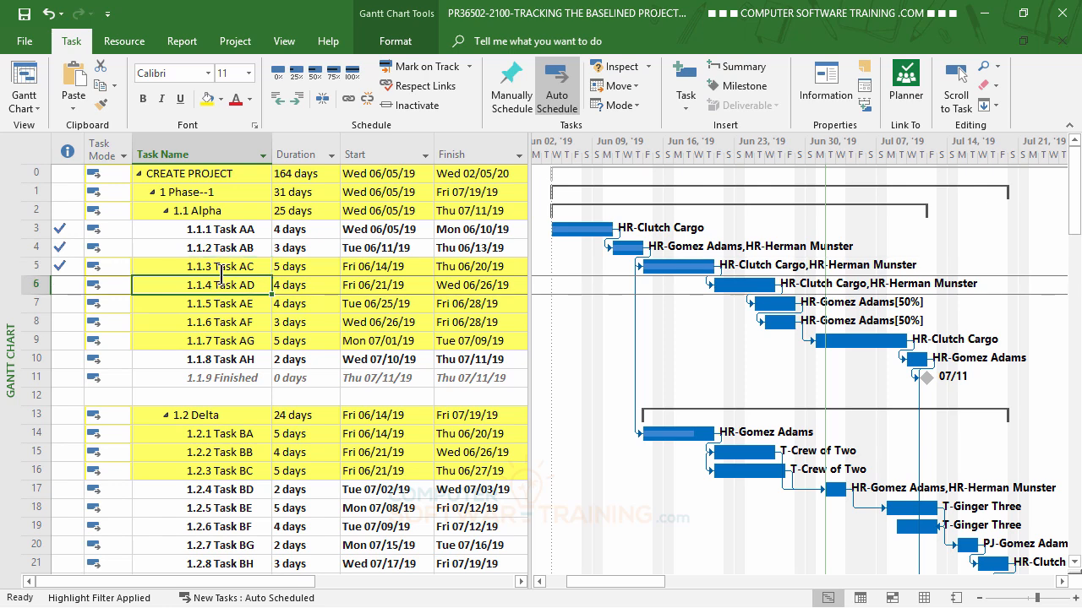
left_click(328, 292)
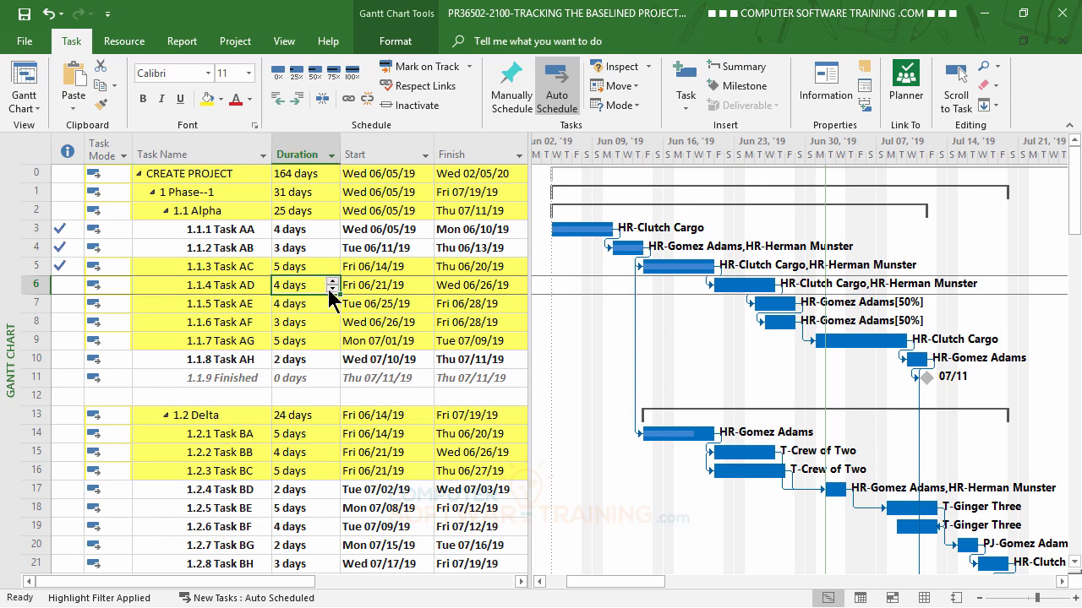
left_click(332, 280)
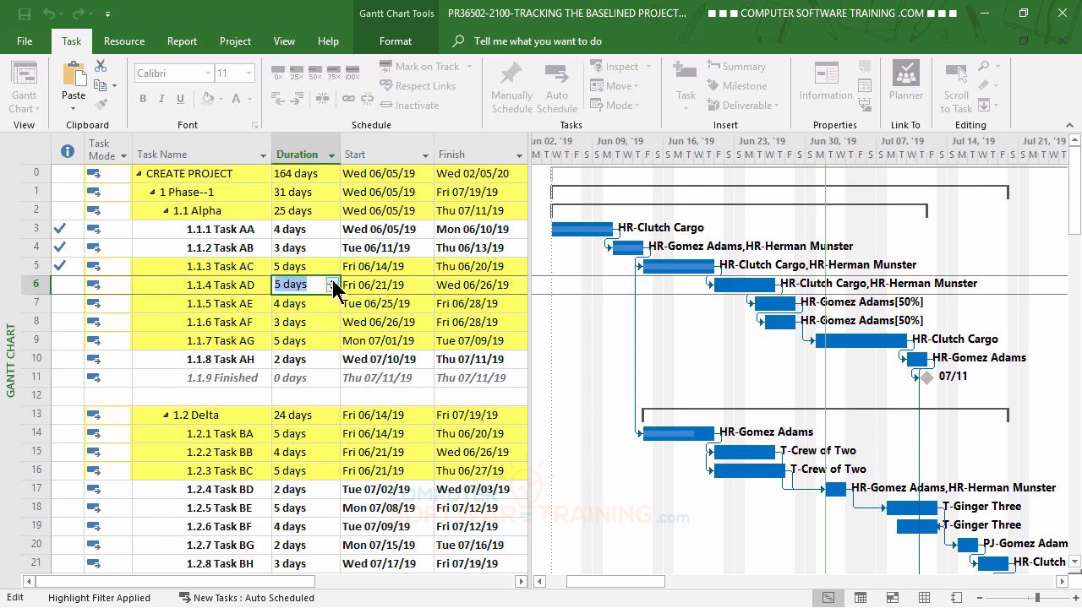
left_click(332, 280)
left_click(317, 304)
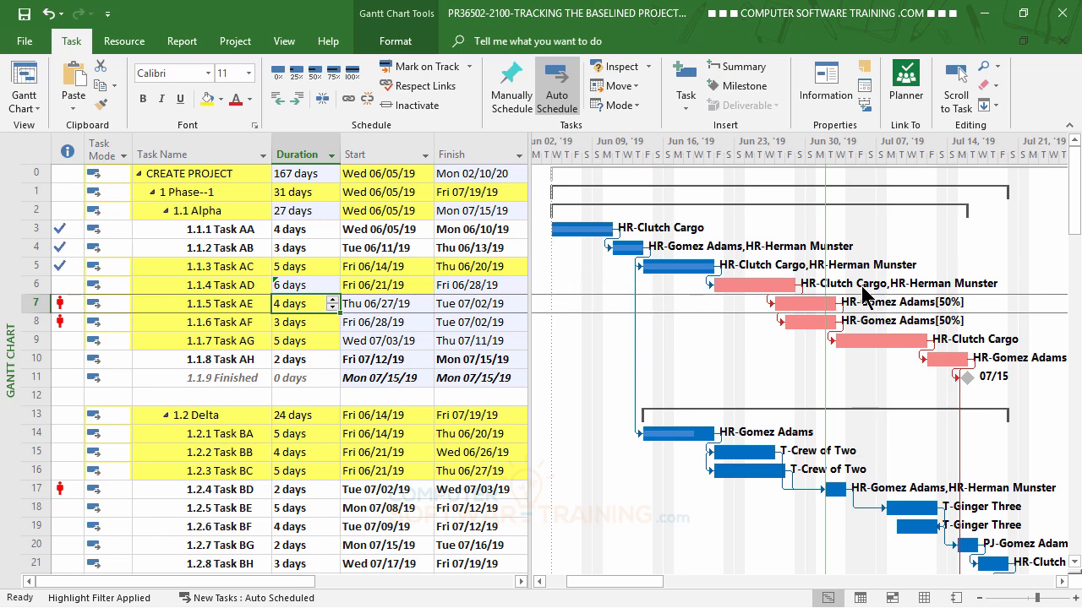
Step: Level all overallocated resources in the project and examine the Delta and Gamma task bars in the Gantt chart
mouse_move(305, 289)
scroll(256, 497, "down", 13)
scroll(245, 495, "down", 3)
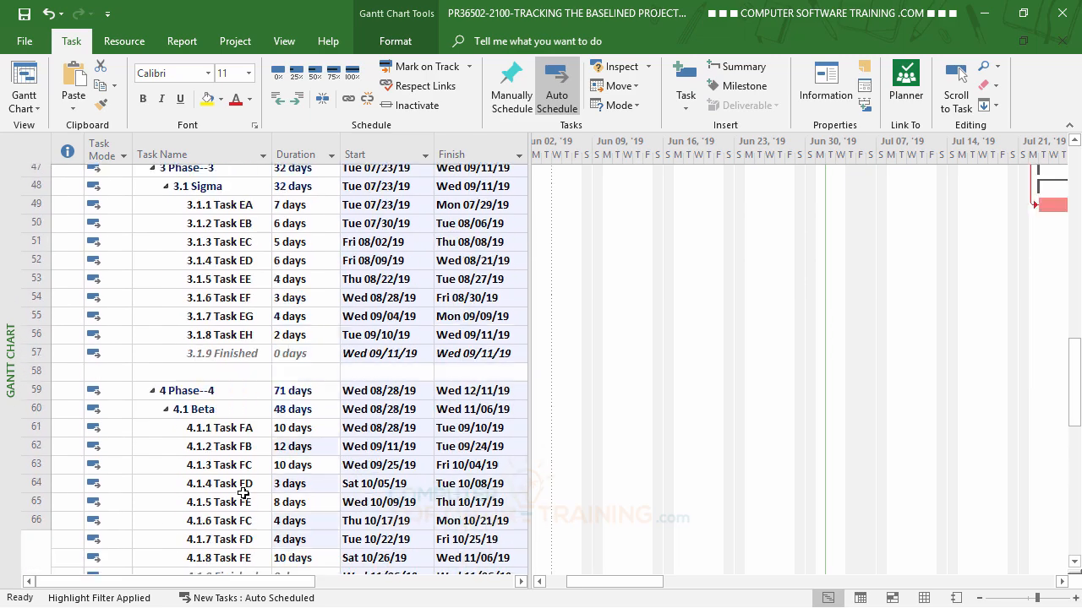
scroll(243, 493, "up", 16)
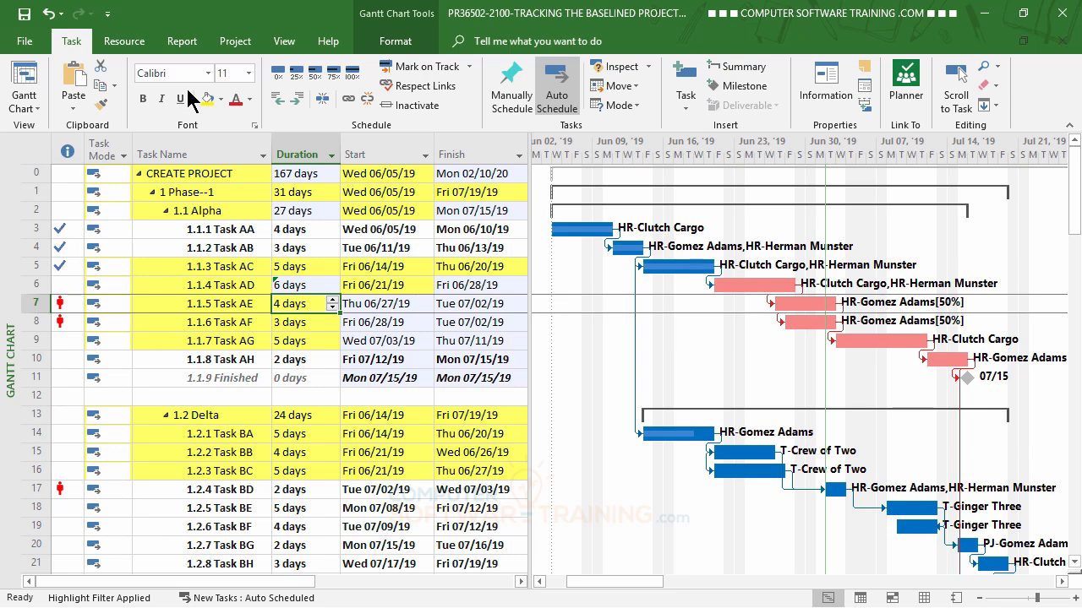
left_click(124, 42)
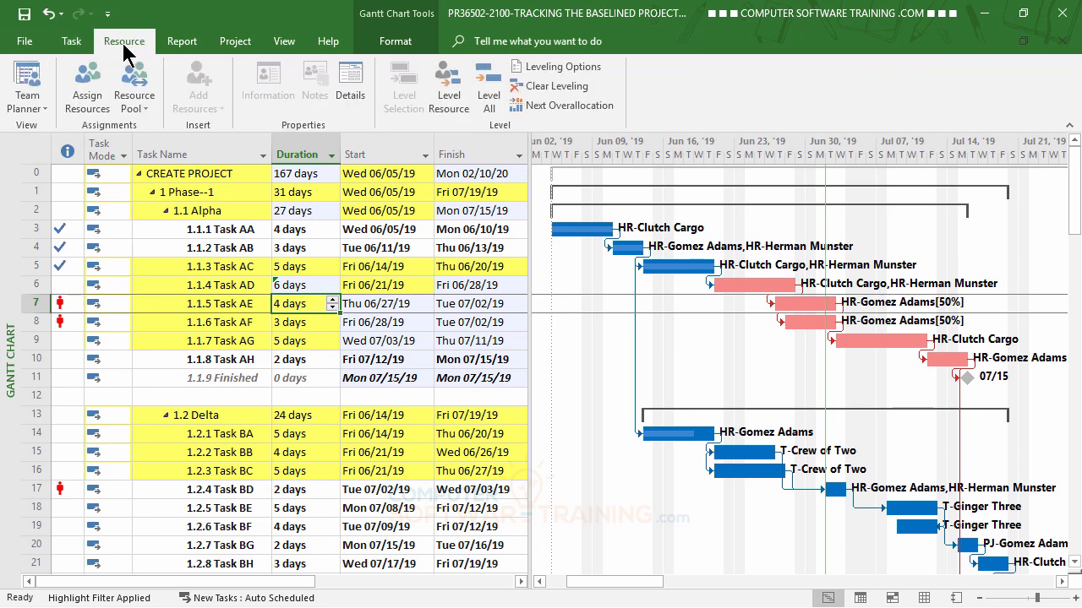
left_click(492, 95)
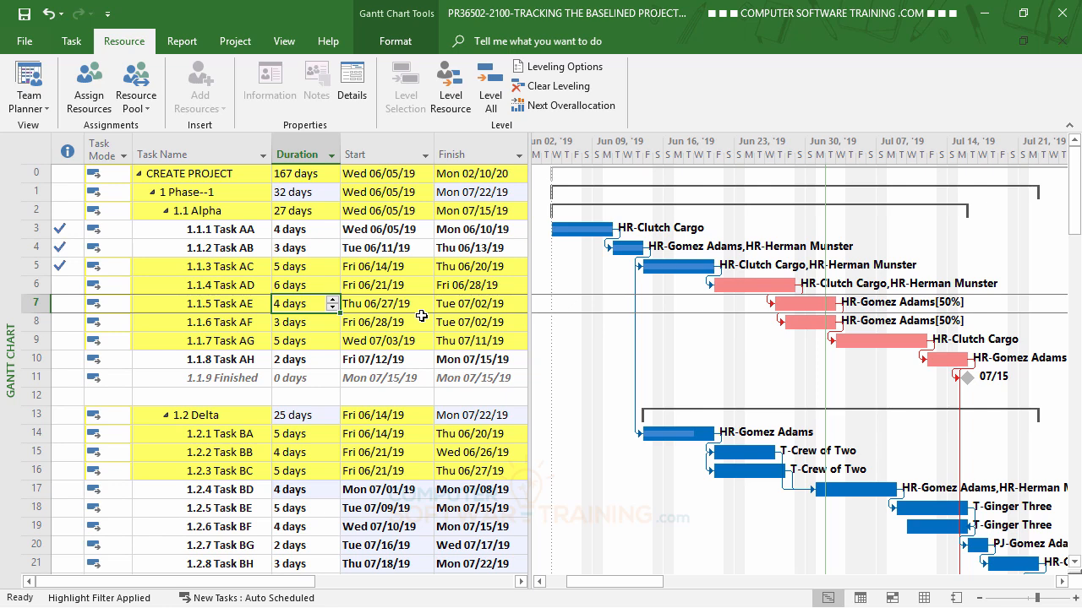
scroll(797, 386, "down", 3)
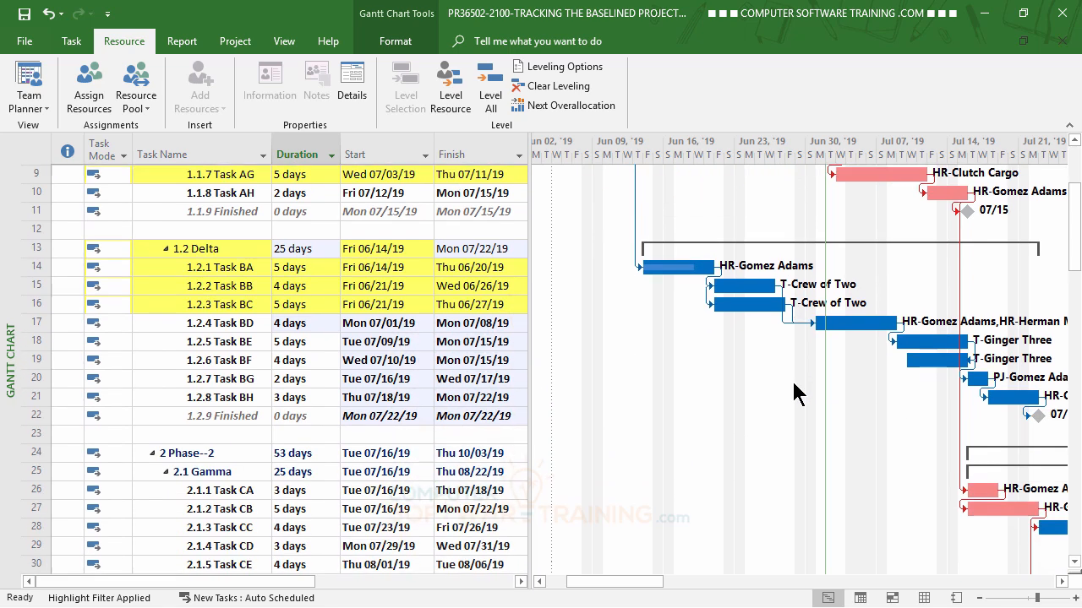
left_click(1062, 581)
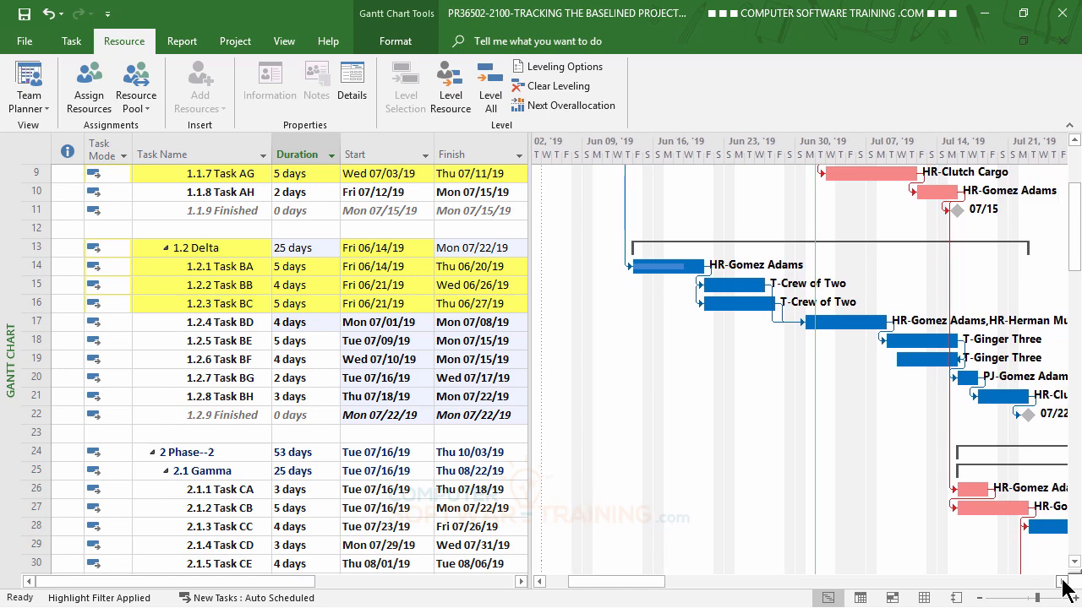
left_click(1063, 582)
left_click_drag(1062, 581, 1063, 581)
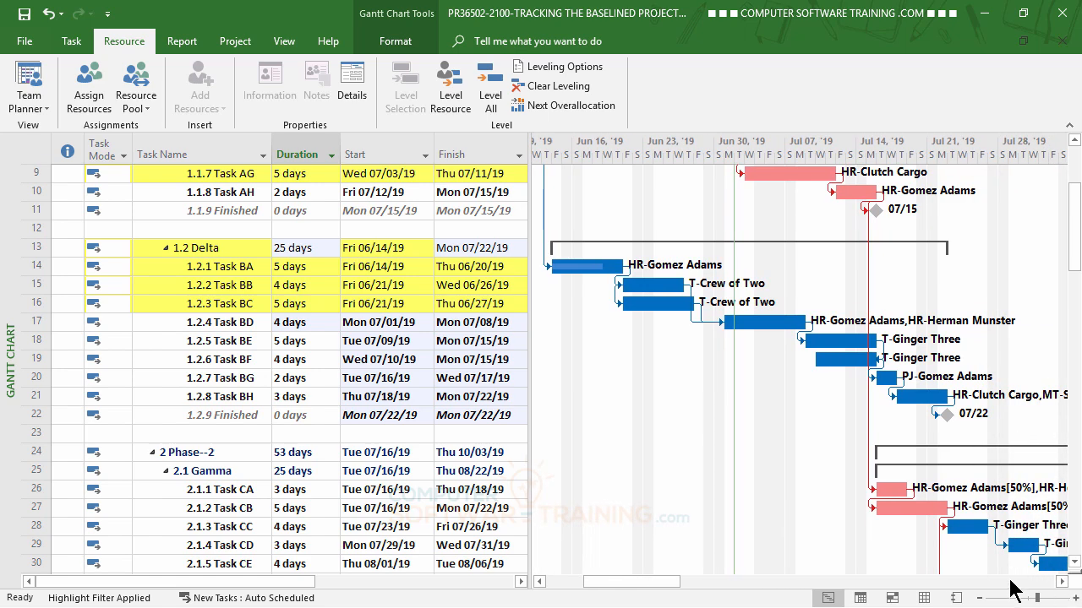
Step: Display the saved baseline (last saved on Wed 03/06/19) as bars in the Gantt chart
scroll(432, 349, "up", 3)
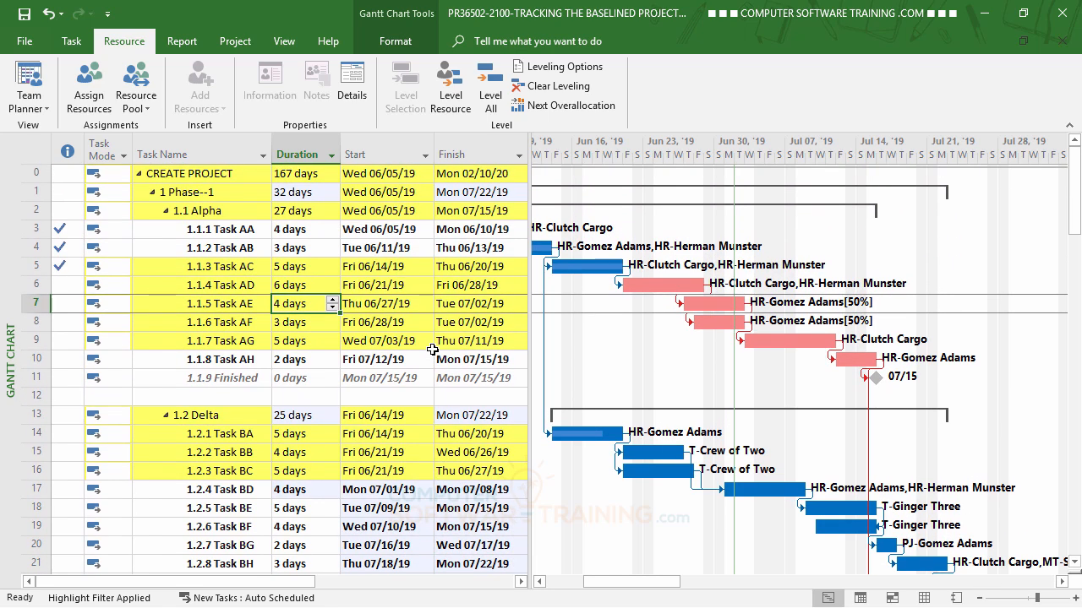
scroll(432, 349, "down", 3)
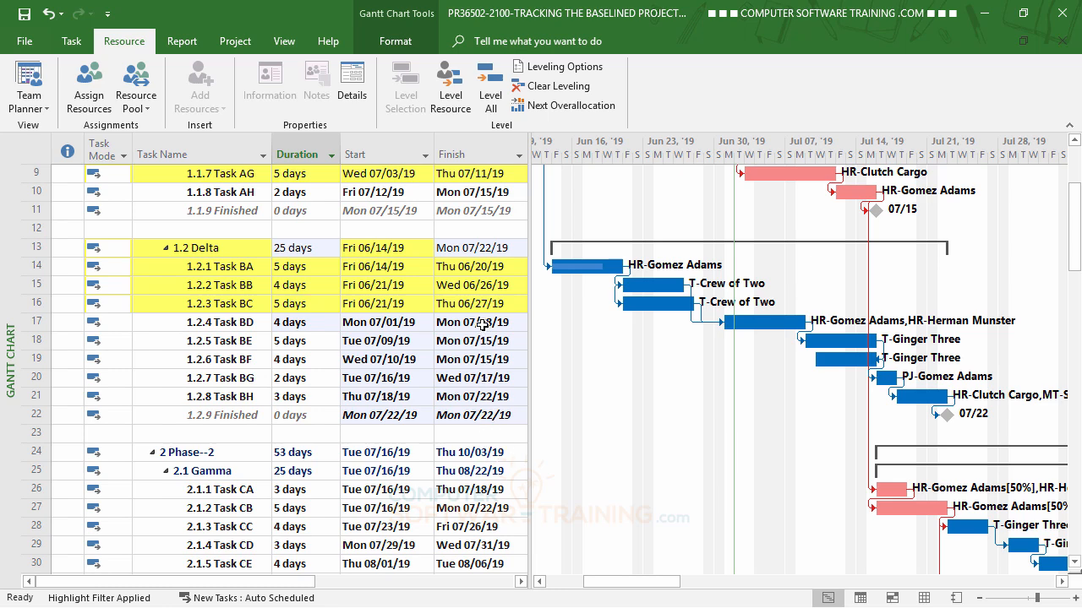
scroll(482, 360, "down", 1)
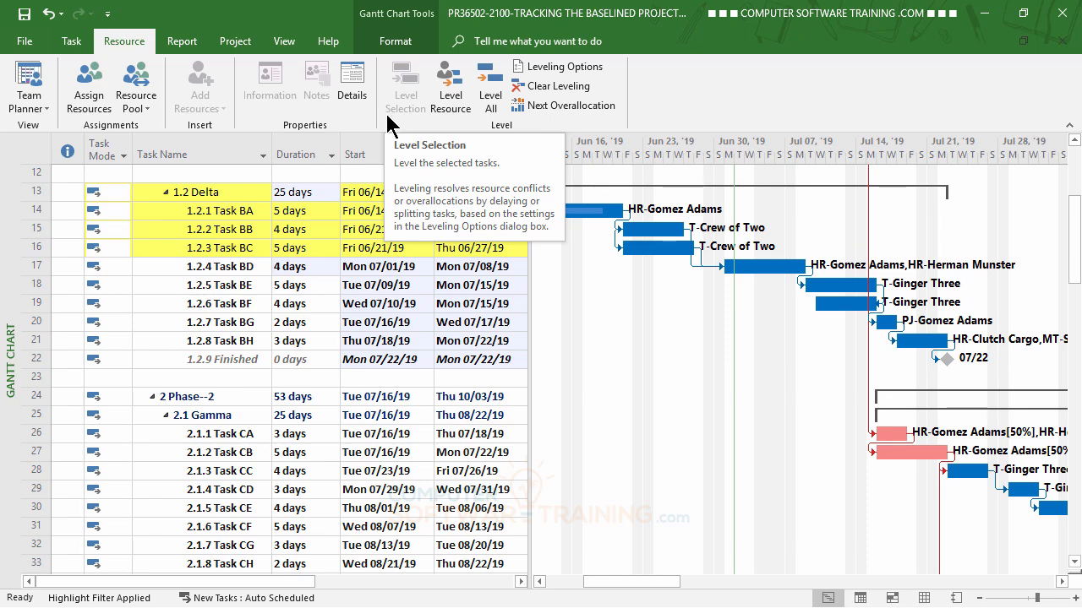
scroll(449, 256, "up", 4)
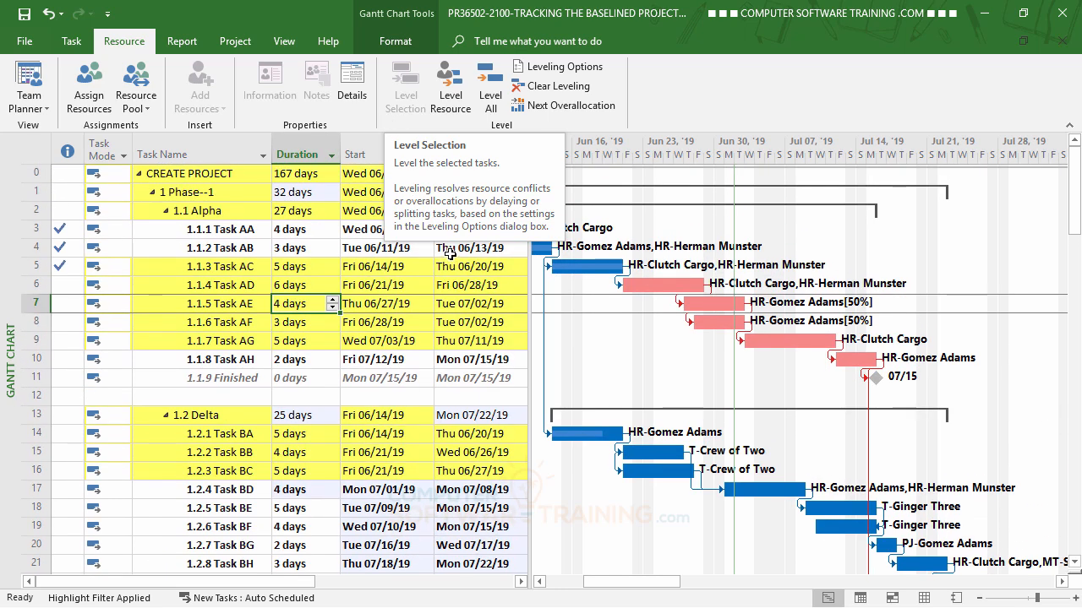
left_click(391, 41)
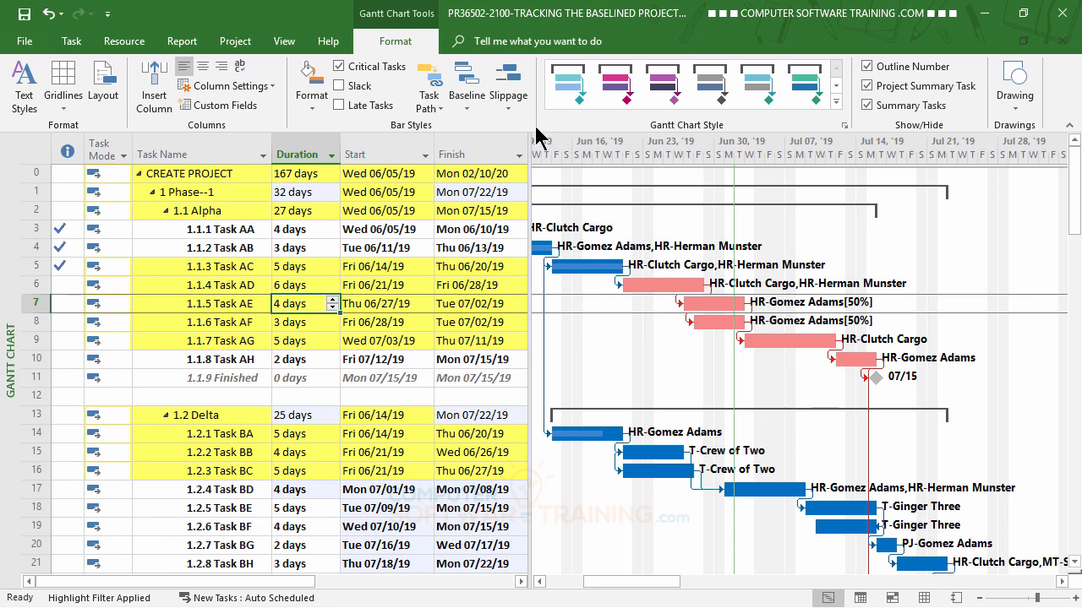
left_click(467, 103)
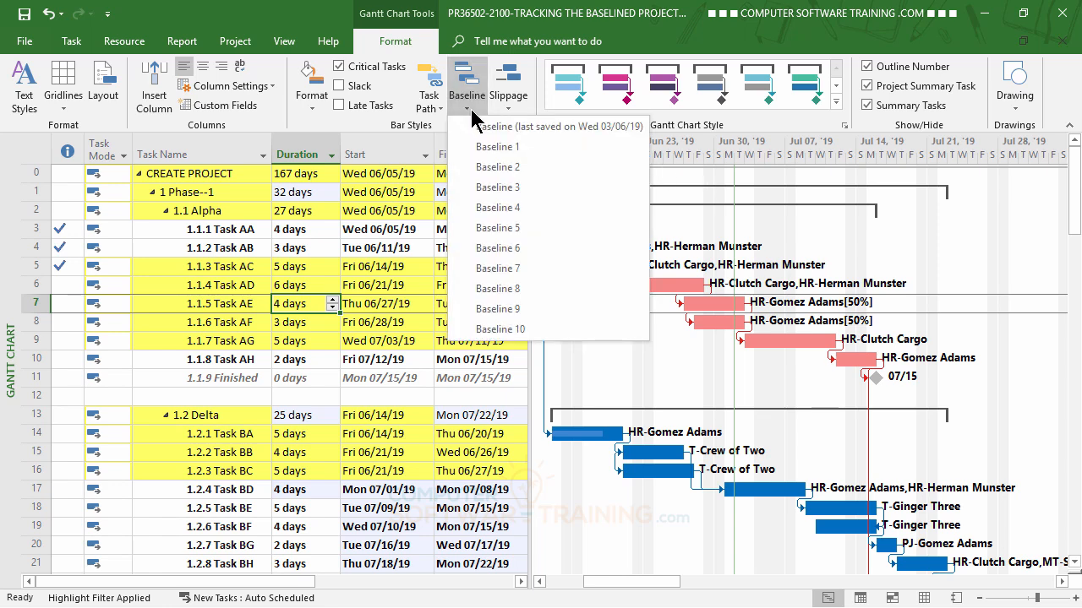
left_click(513, 126)
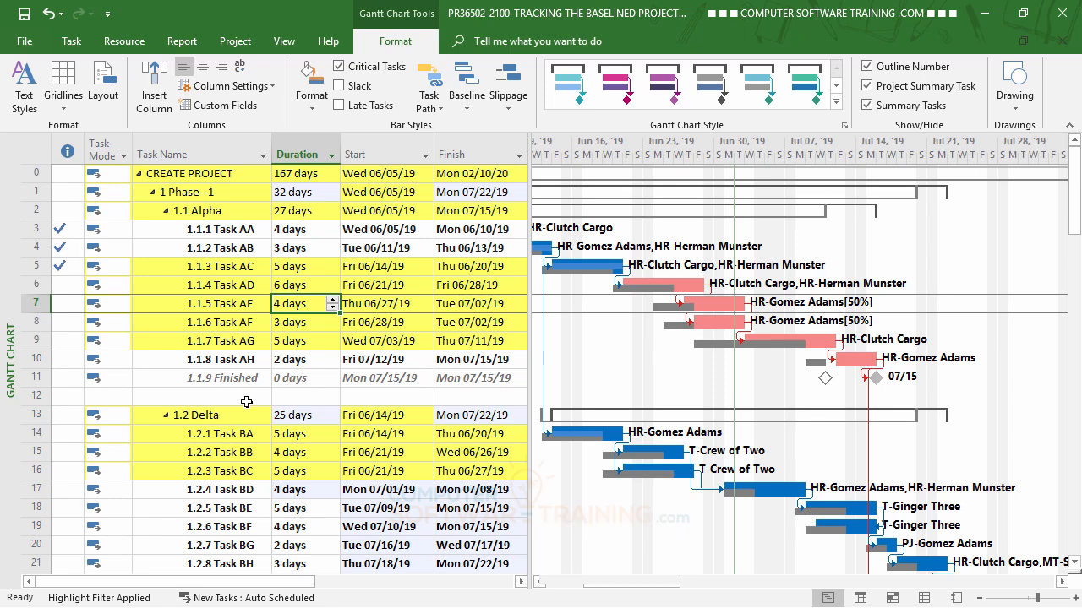
Step: Compare the current task bars with their baseline bars in the Gantt chart, from Alpha in Phase--1 through Lamda in Phase--5
left_click(539, 583)
left_click(539, 582)
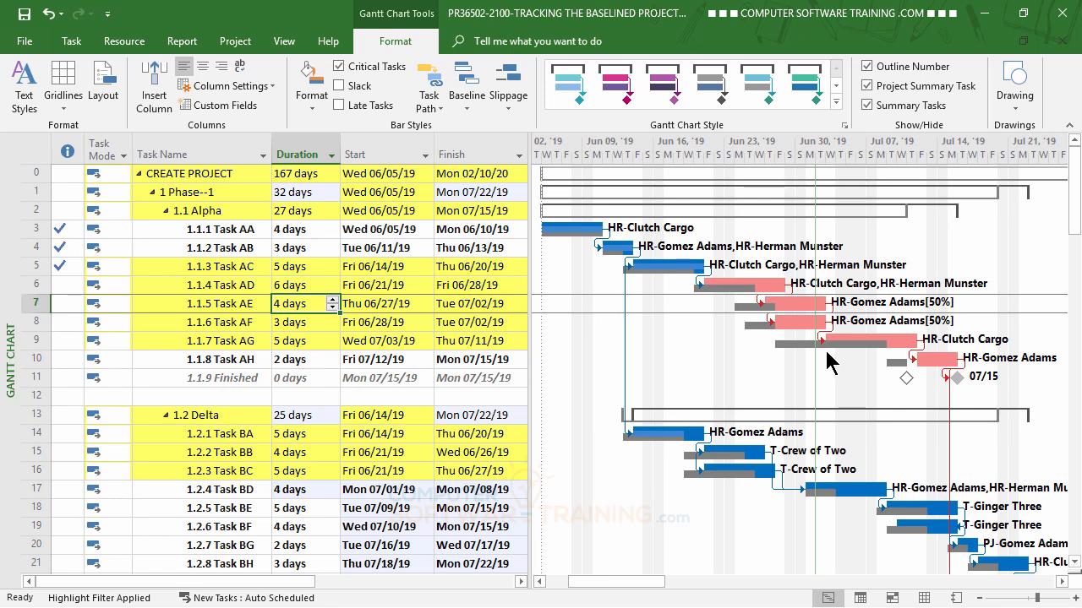
scroll(549, 482, "down", 4)
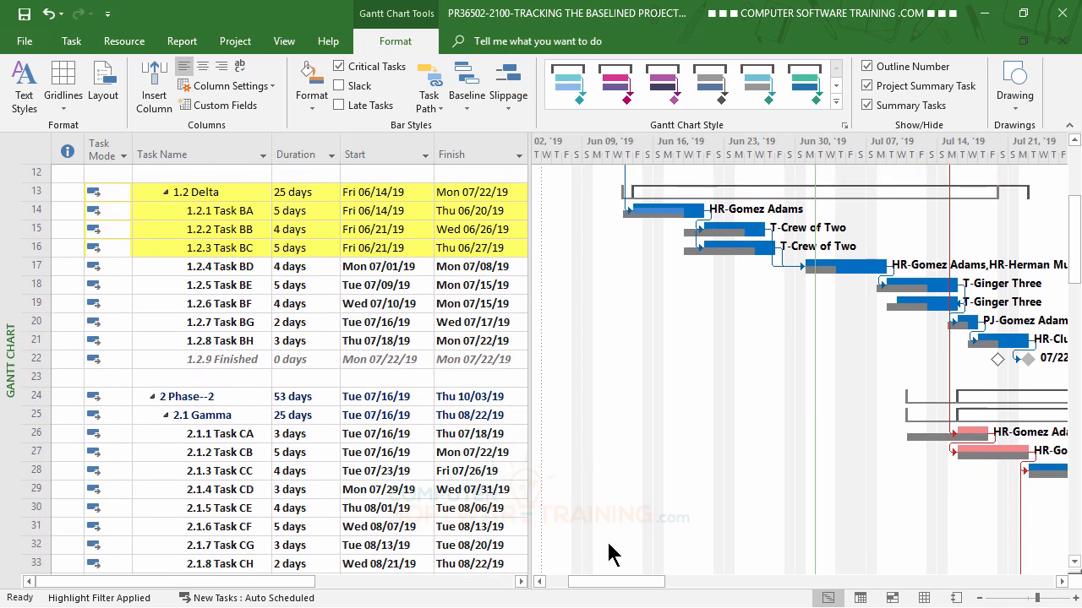
left_click_drag(623, 580, 671, 580)
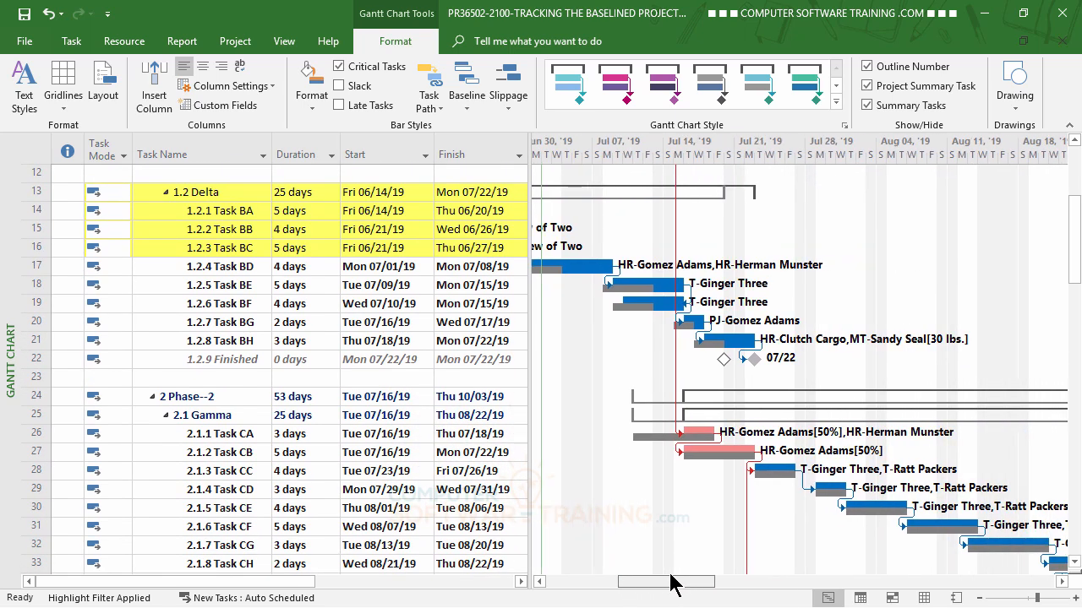
scroll(605, 512, "down", 2)
scroll(605, 512, "down", 2)
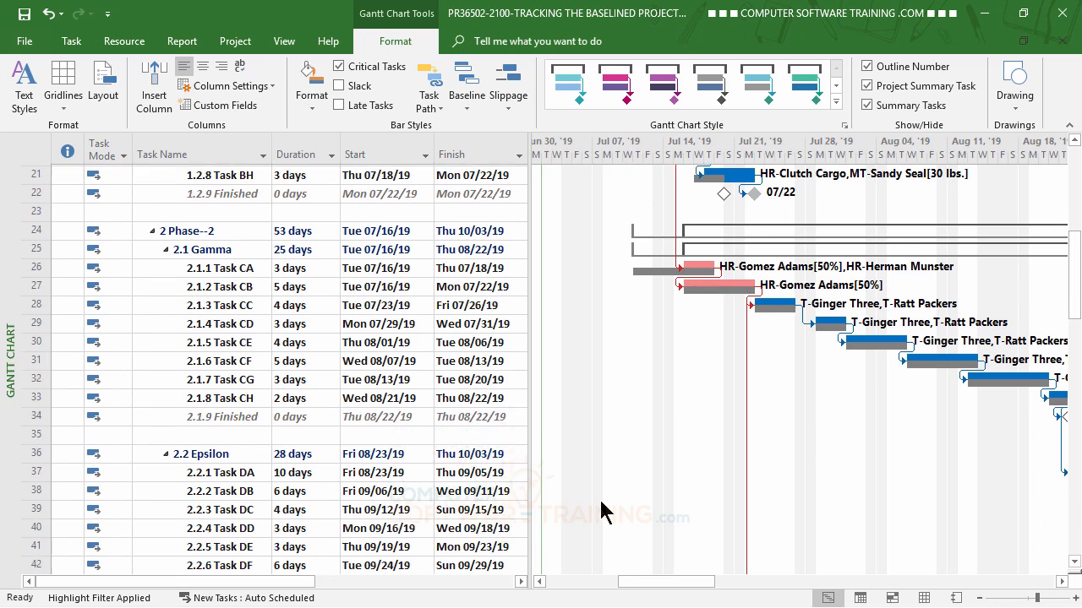
left_click_drag(657, 580, 742, 566)
scroll(706, 519, "down", 1)
scroll(707, 524, "down", 2)
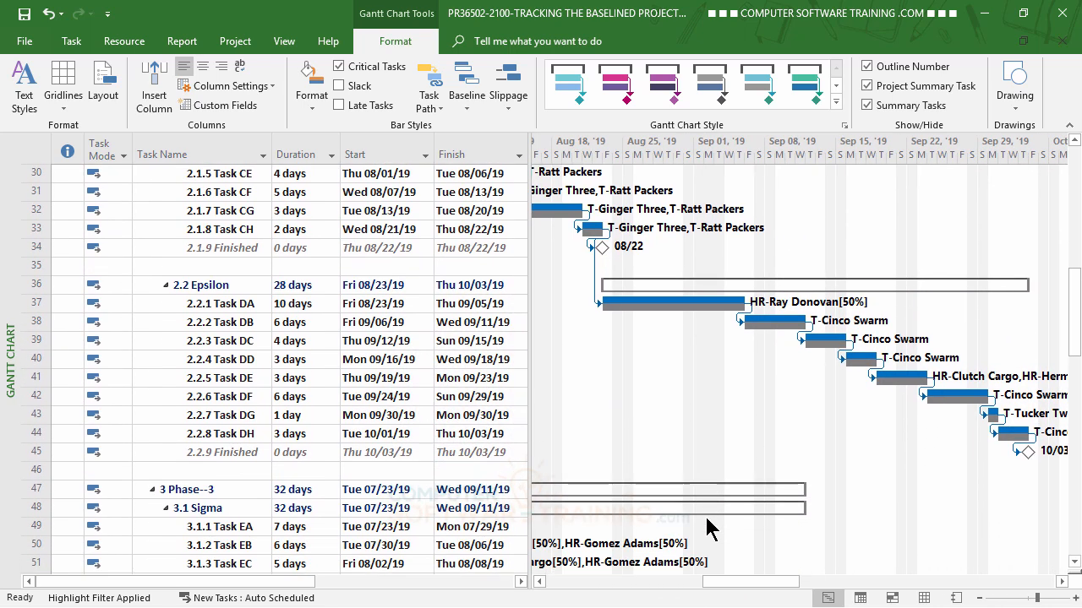
scroll(809, 533, "down", 2)
scroll(807, 541, "down", 4)
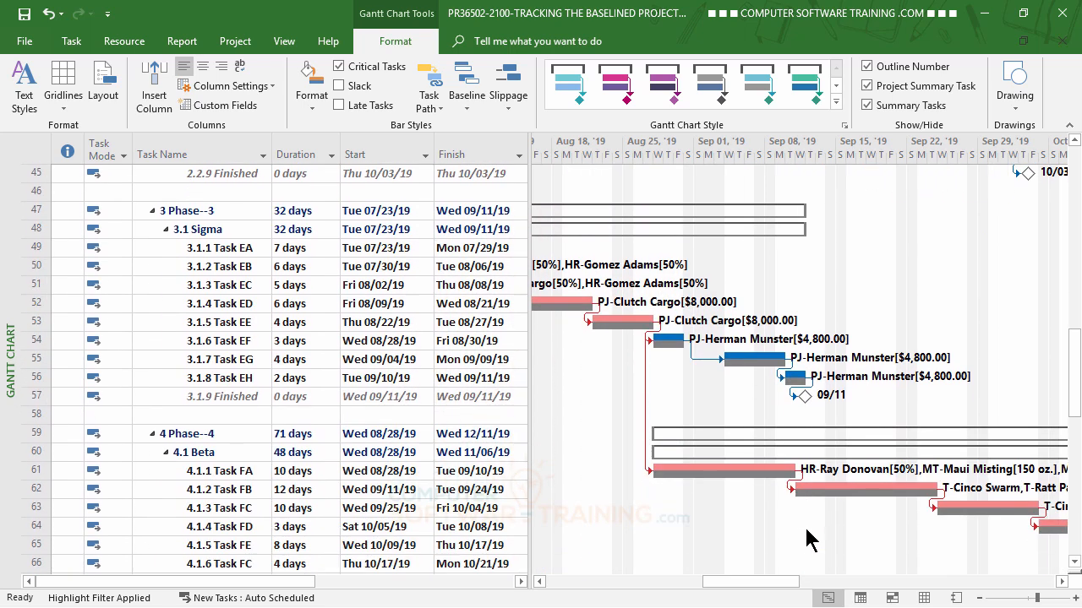
scroll(772, 546, "down", 3)
scroll(772, 546, "down", 4)
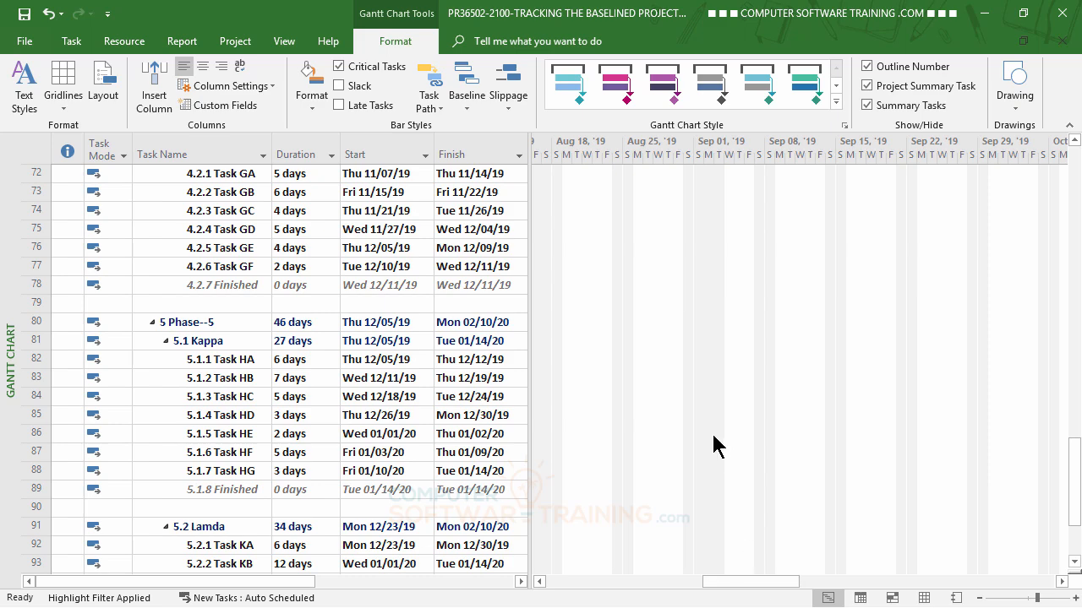
scroll(715, 443, "down", 4)
left_click_drag(754, 583, 1020, 577)
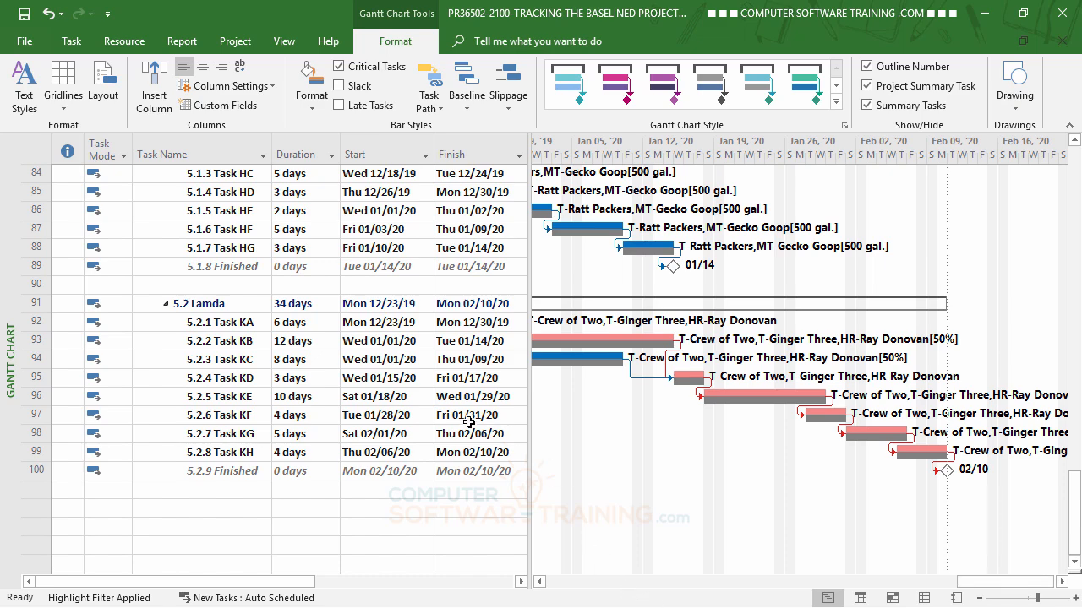
scroll(465, 420, "up", 13)
scroll(465, 420, "up", 15)
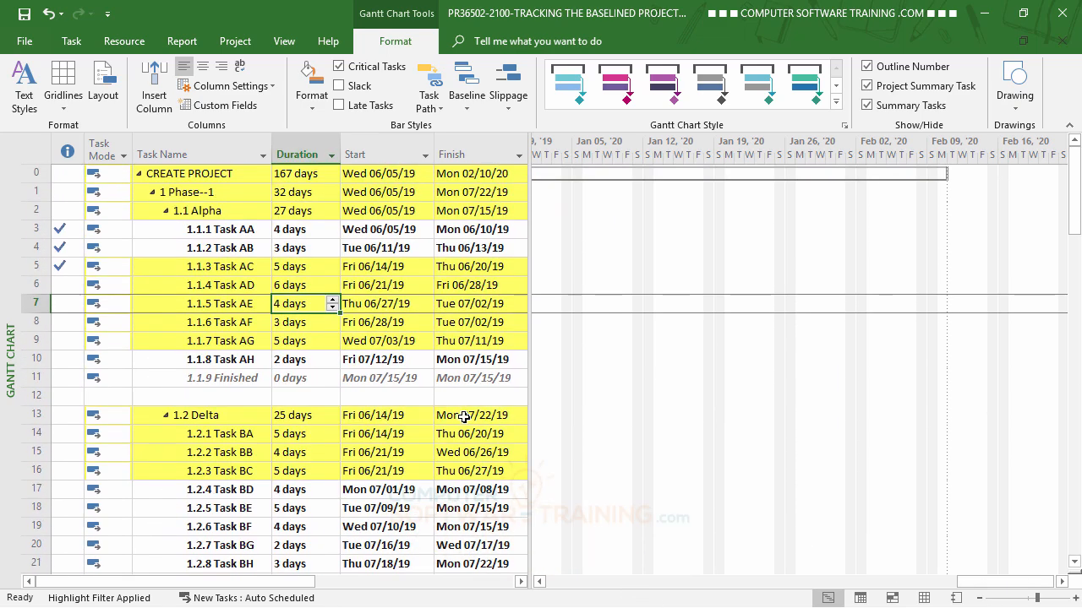
Step: Show slippage lines in the Gantt chart against the baseline last saved on Wed 03/06/19
left_click(228, 233)
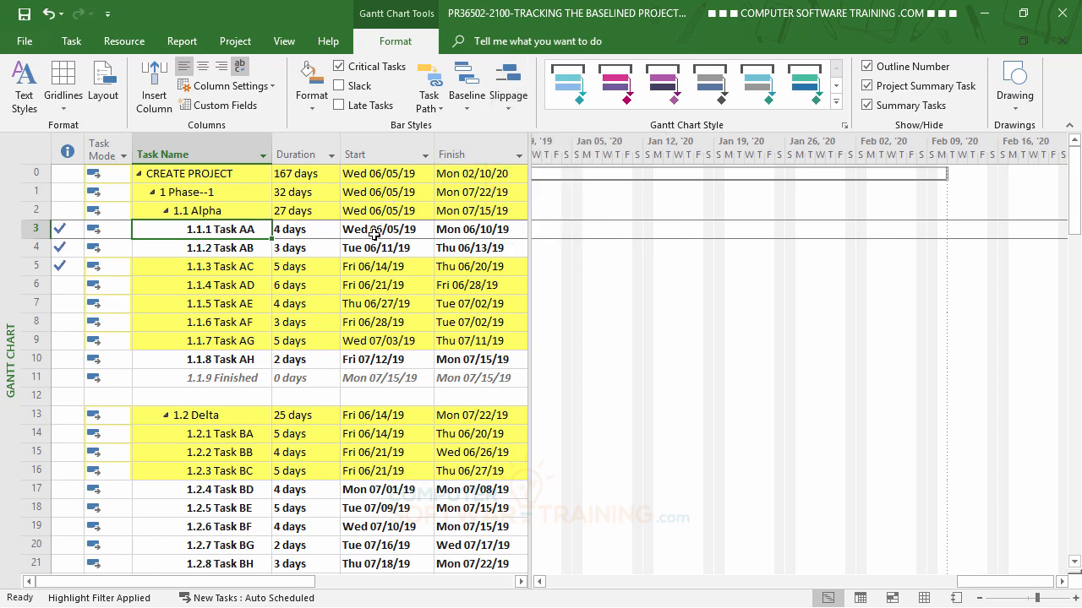
left_click_drag(1014, 583, 621, 589)
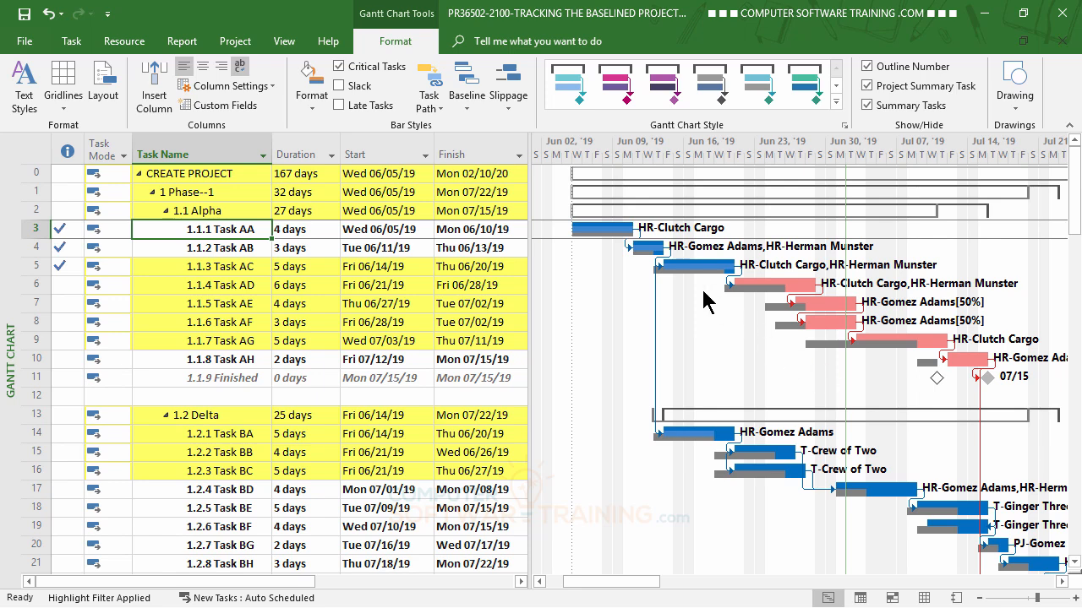
left_click(513, 107)
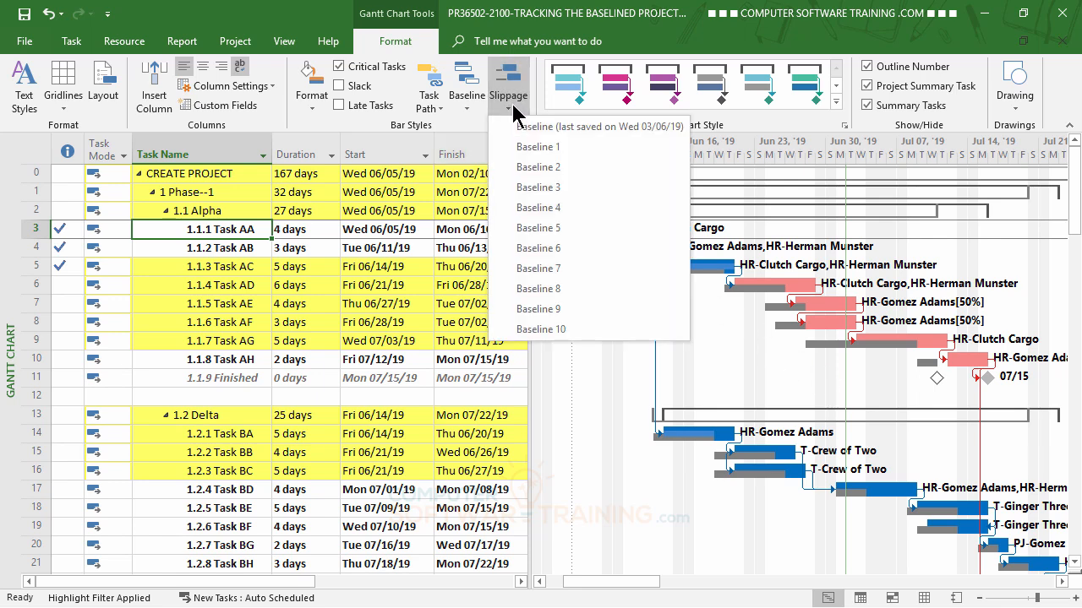
left_click(561, 127)
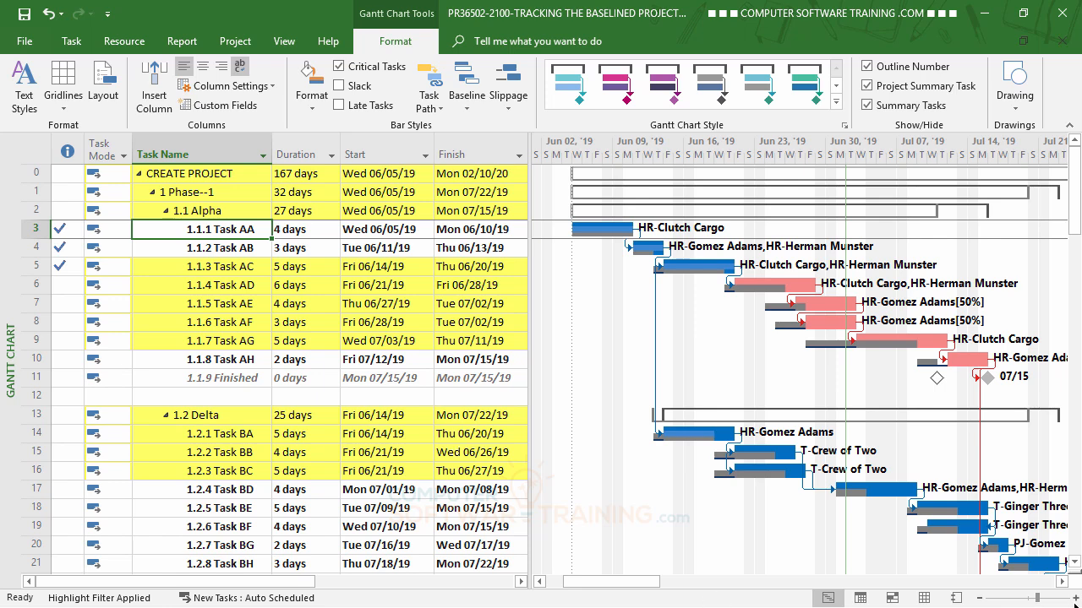
scroll(1049, 583, "right", 3)
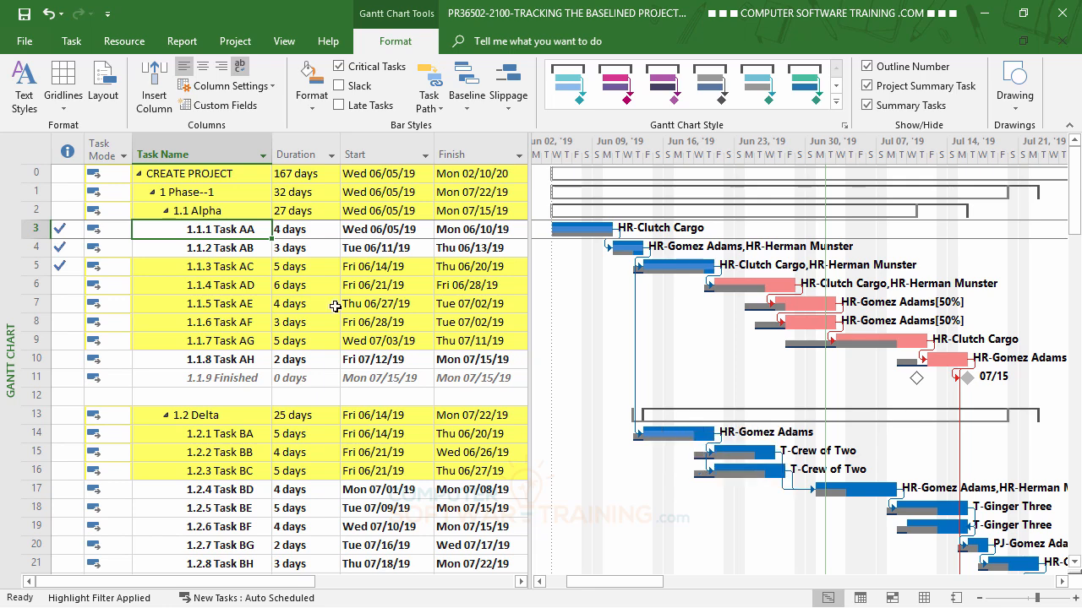
Step: Remove the Late Tasks highlight from the task list by choosing No Highlight
left_click(287, 44)
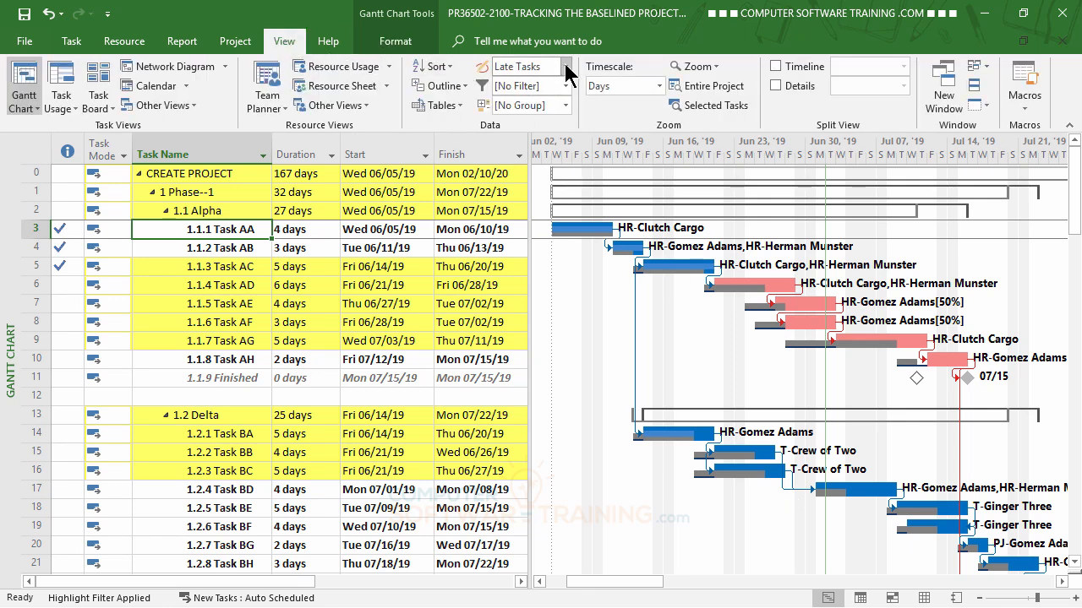
left_click(566, 68)
left_click(541, 108)
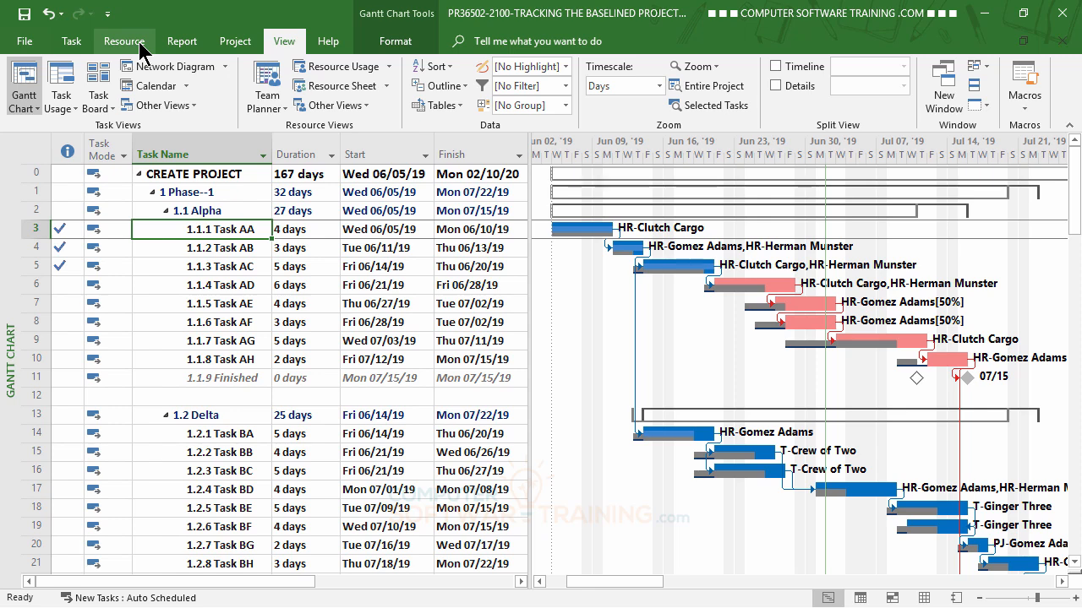
Step: Set the project's current date to 2/10/2020 in the project information
left_click(235, 44)
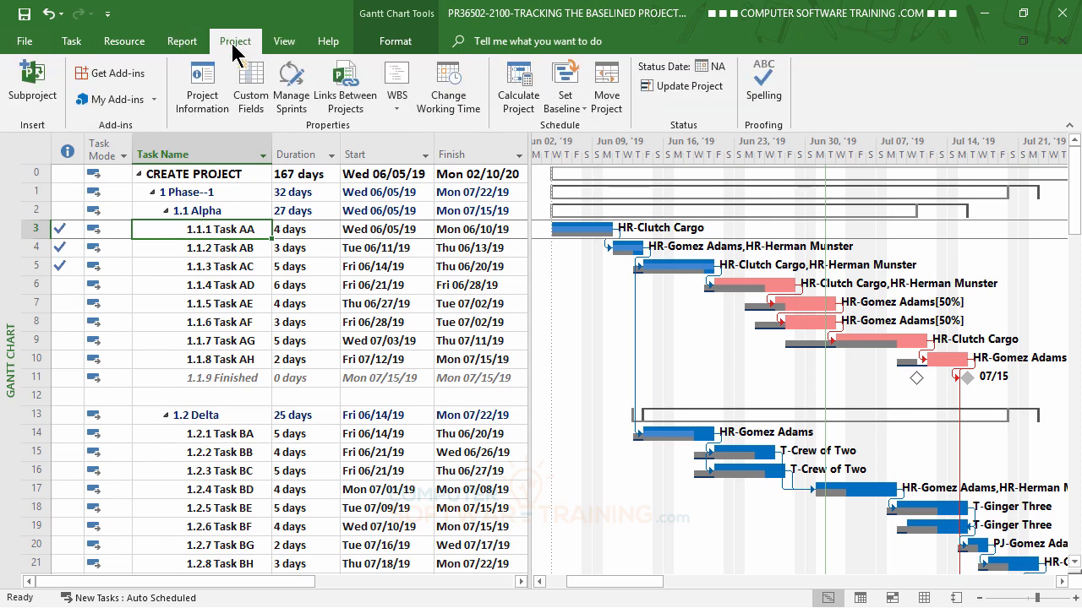
left_click(201, 99)
left_click_drag(580, 145, 866, 107)
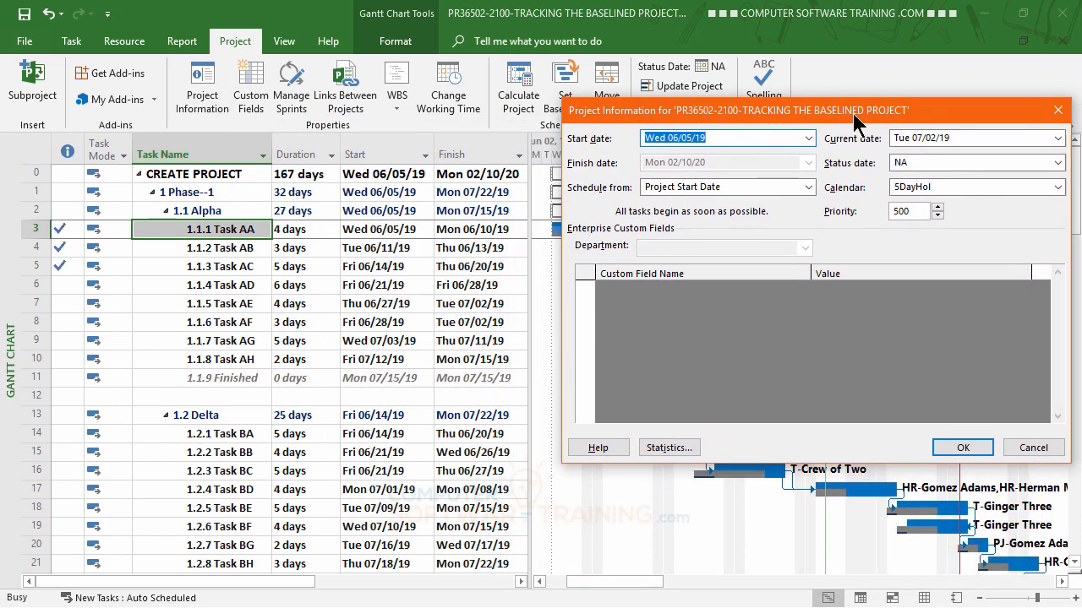
left_click(983, 136)
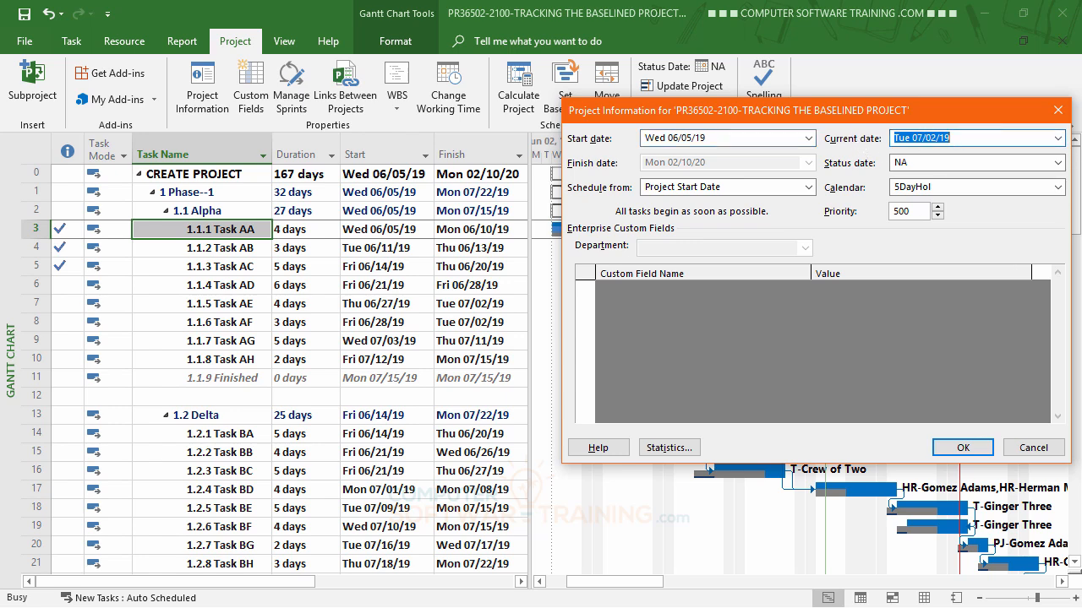
type("2")
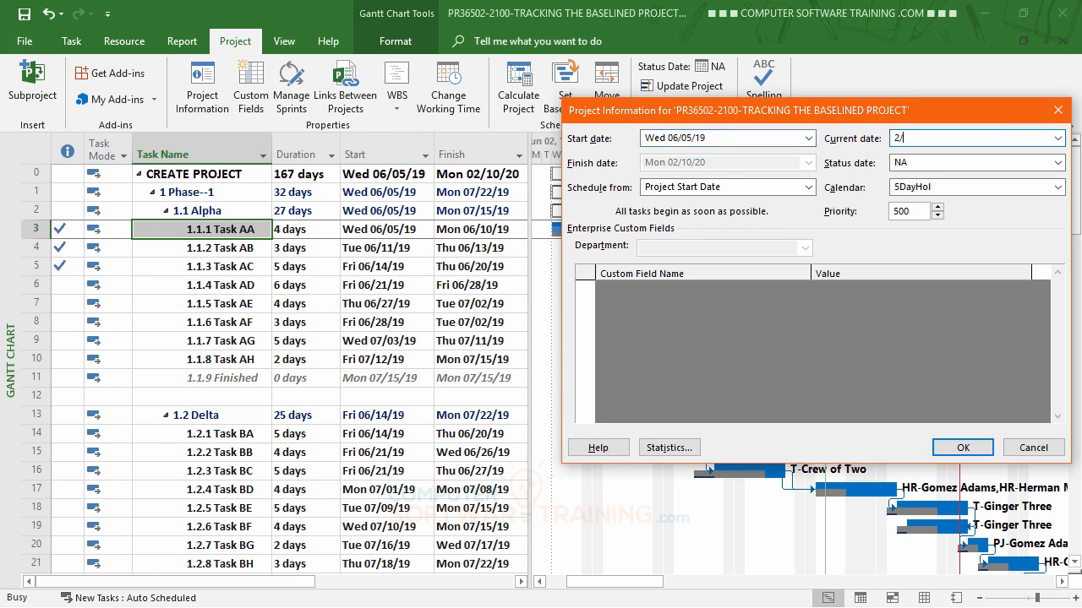
type("/10/2020")
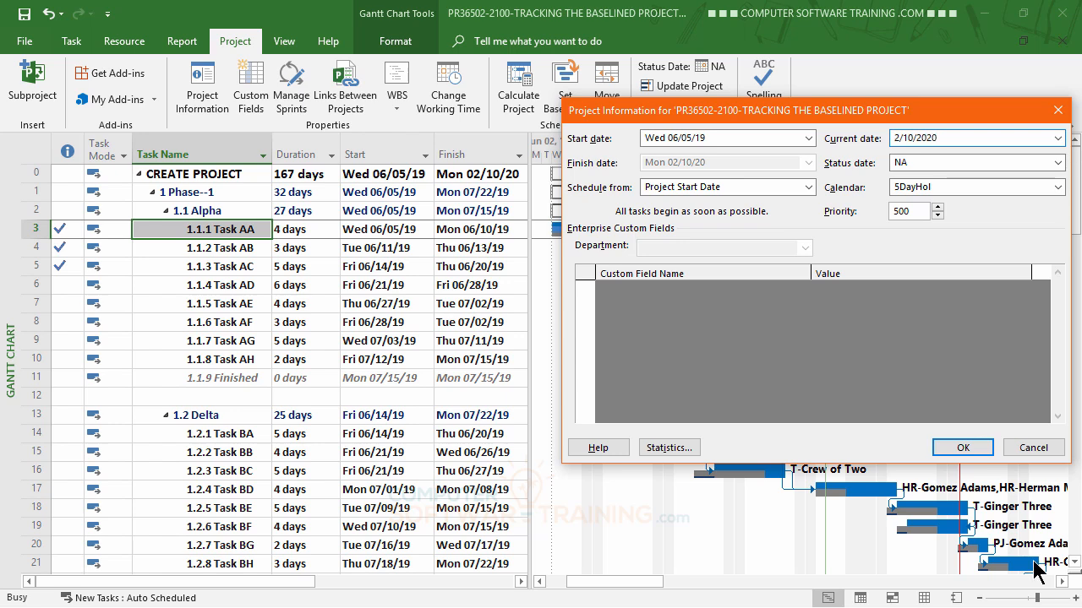
left_click(962, 448)
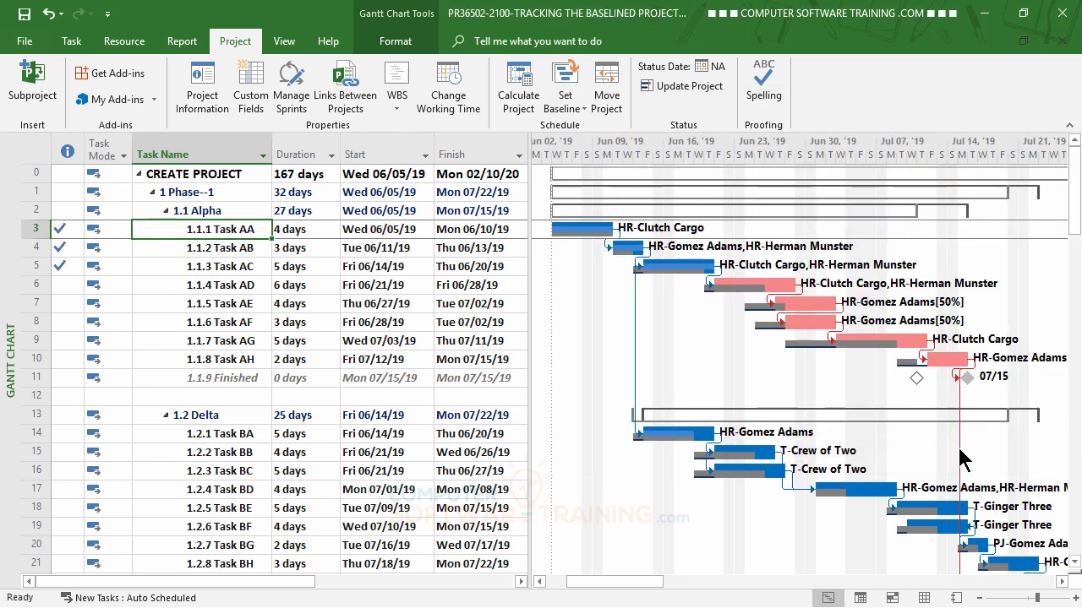
mouse_move(622, 590)
left_mouse_down()
mouse_move(1044, 571)
mouse_move(595, 584)
mouse_move(623, 587)
left_mouse_up()
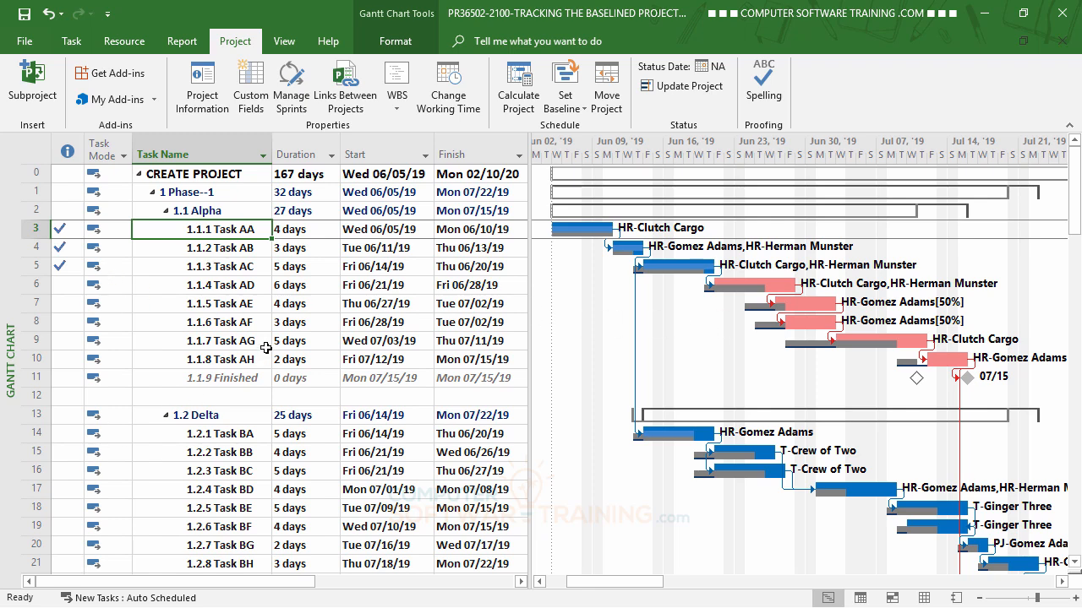
Step: Mark all tasks from Task AD under Alpha through the final Finished milestone under Lamda as on track
left_click(220, 286)
left_click_drag(220, 287, 252, 303)
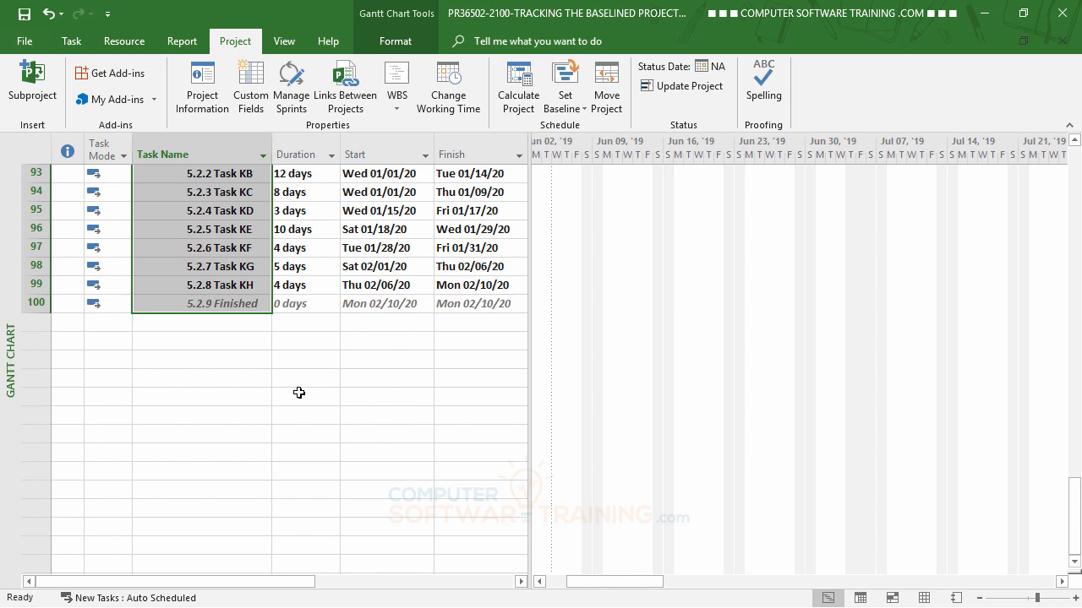
left_click(72, 44)
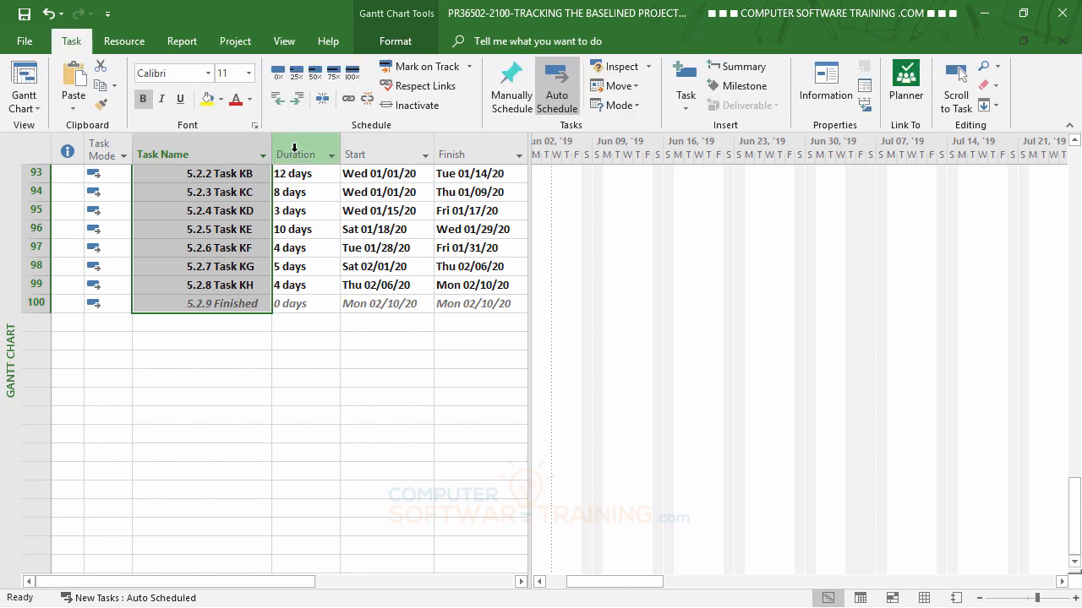
left_click(427, 69)
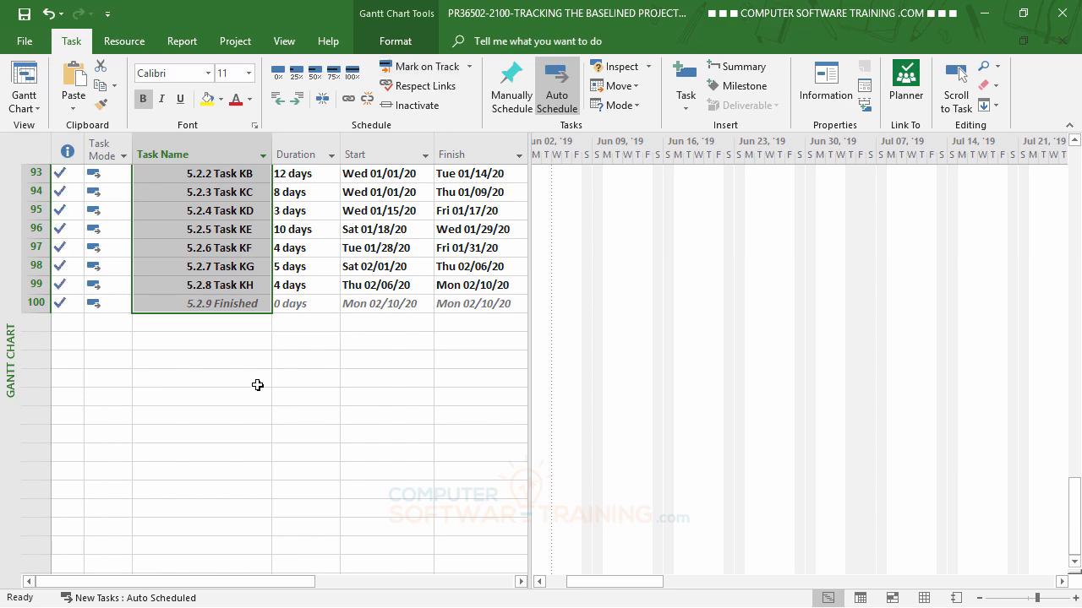
left_click(226, 341)
scroll(315, 445, "up", 13)
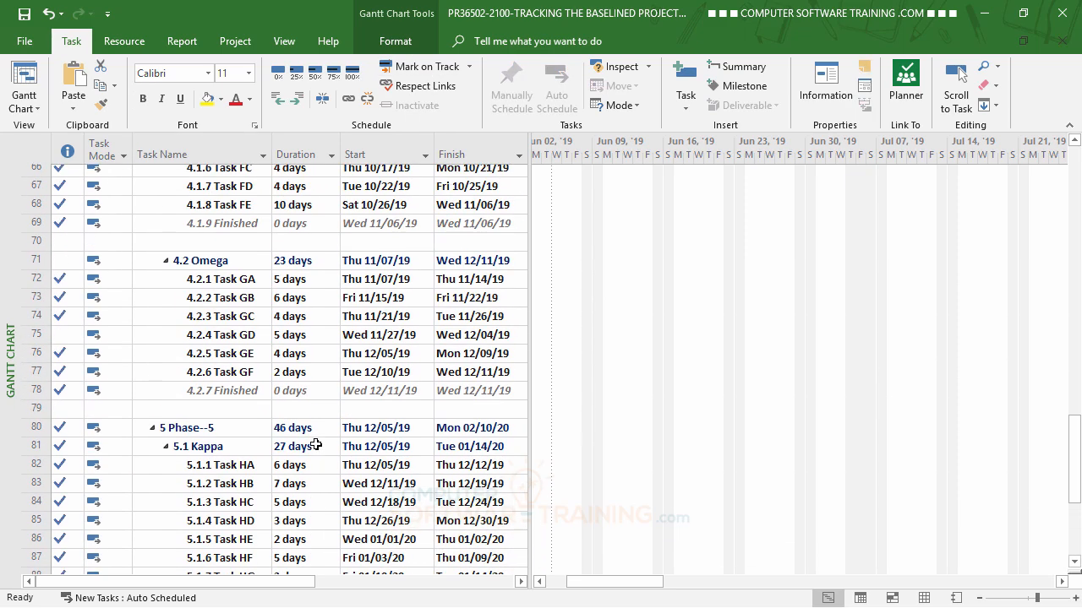
scroll(315, 444, "up", 12)
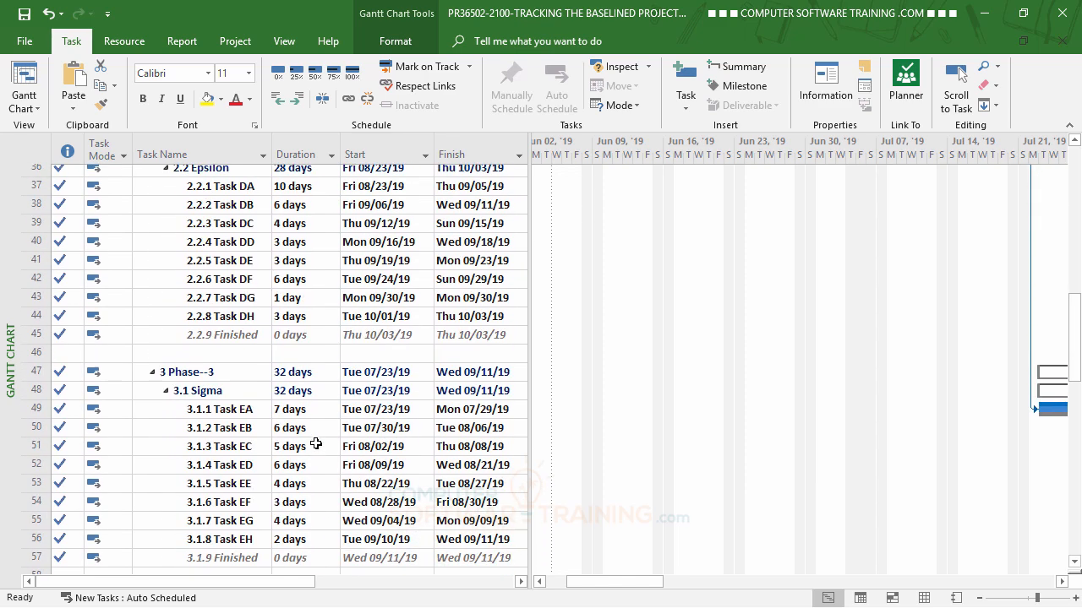
scroll(315, 445, "up", 6)
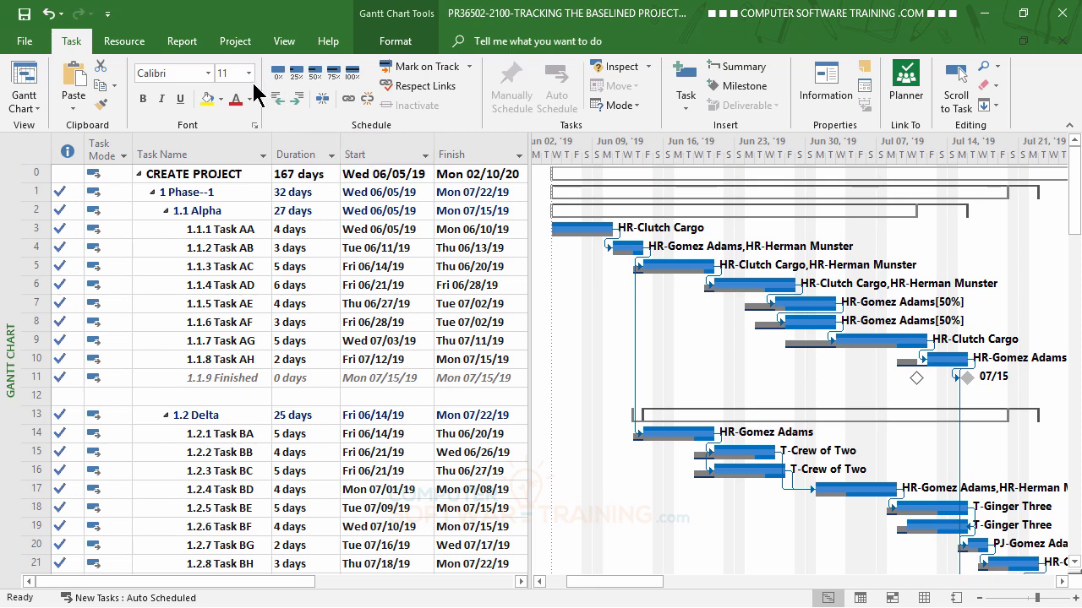
Step: Open the project statistics to compare current, baseline and actual dates, duration, work and cost
left_click(226, 44)
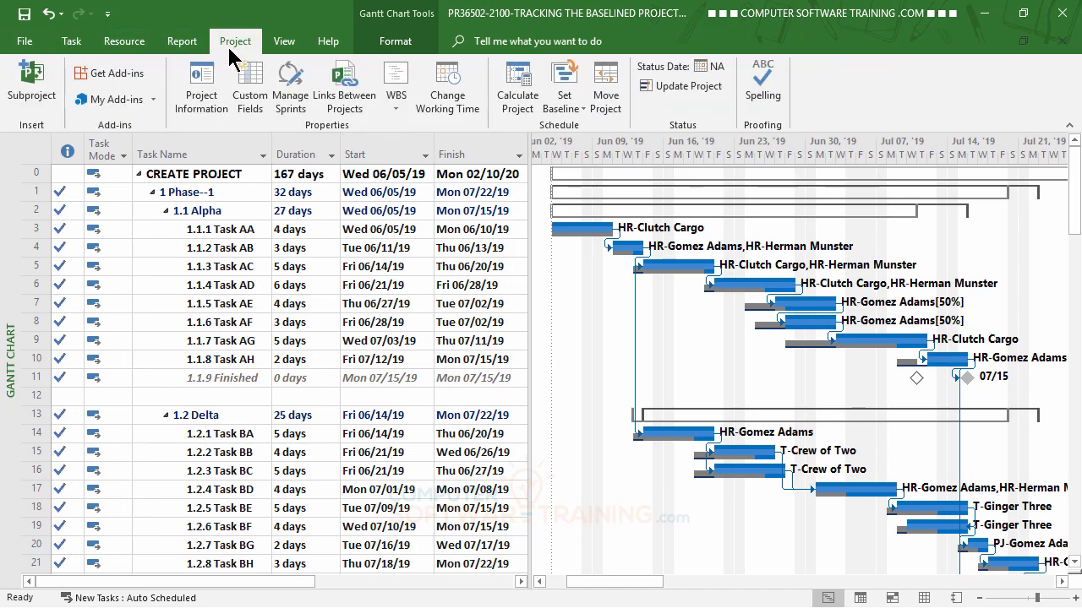
left_click(213, 95)
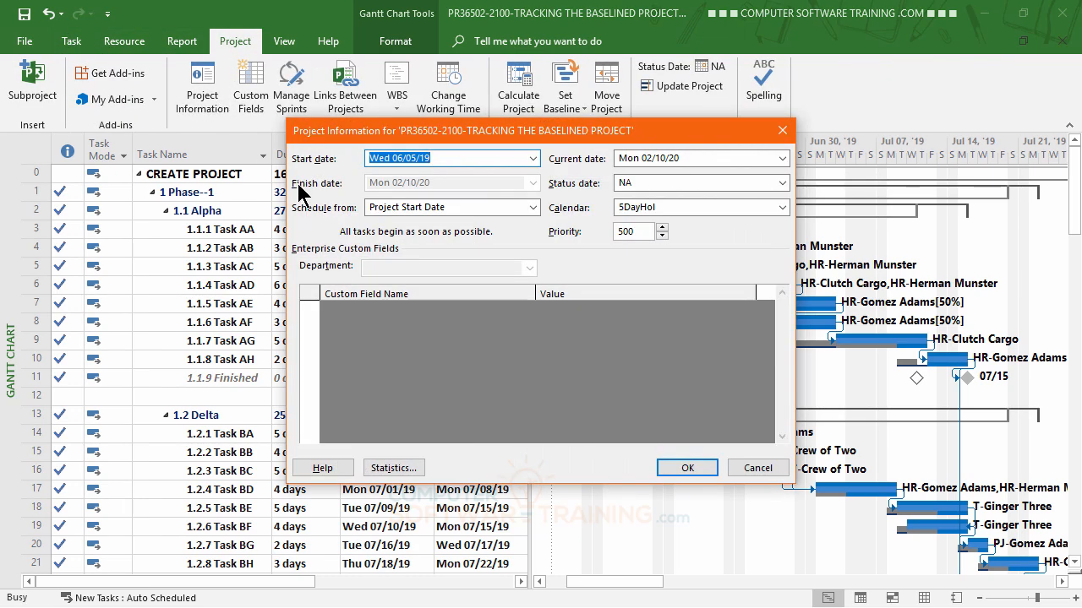
left_click(411, 471)
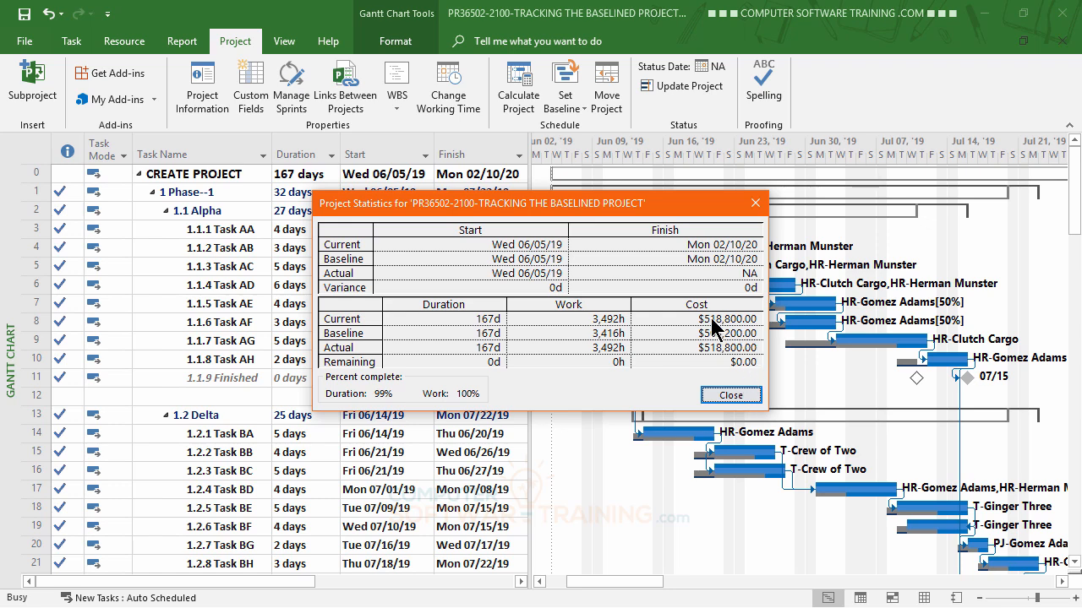